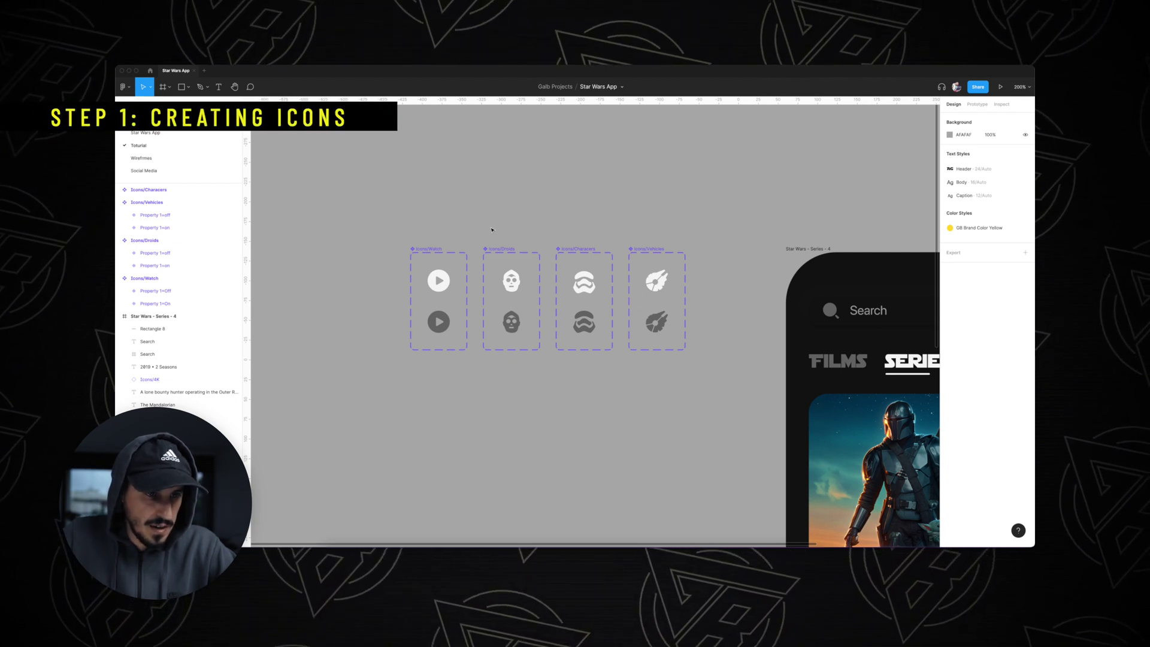
Step: Inspect the Watch, Droids, Characers and Vehicles icon component sets one after another
{"action": "left_click", "coordinate": [433, 251]}
{"action": "left_click", "coordinate": [502, 248]}
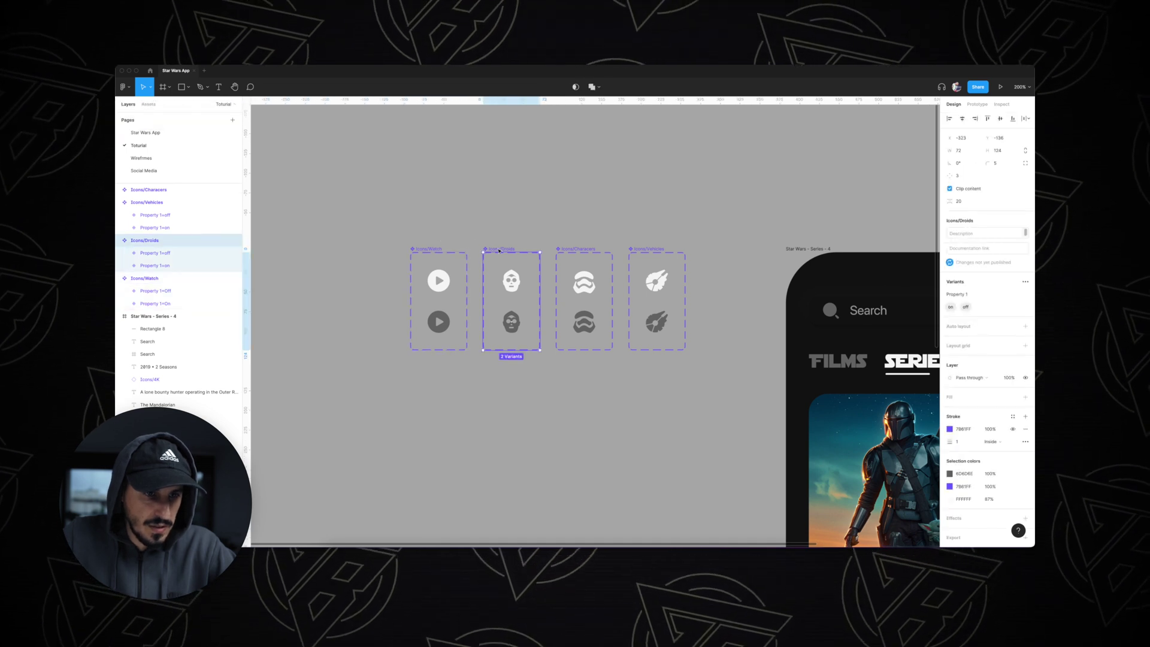
{"action": "left_click", "coordinate": [567, 249]}
{"action": "left_click", "coordinate": [654, 249]}
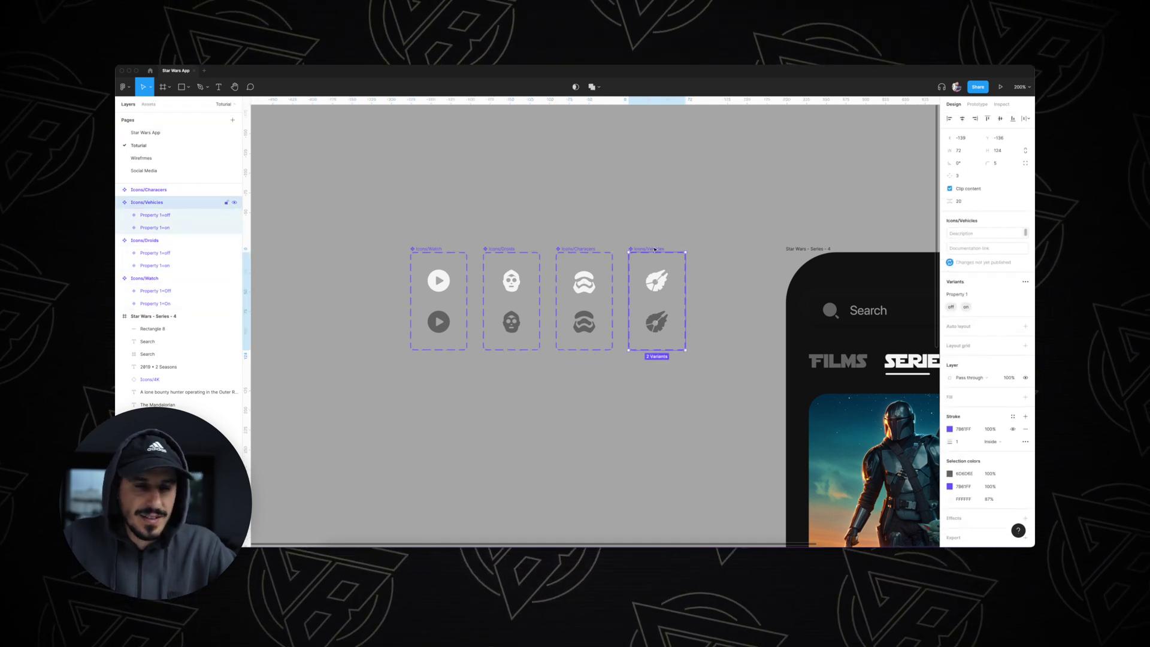
{"action": "left_click", "coordinate": [522, 222]}
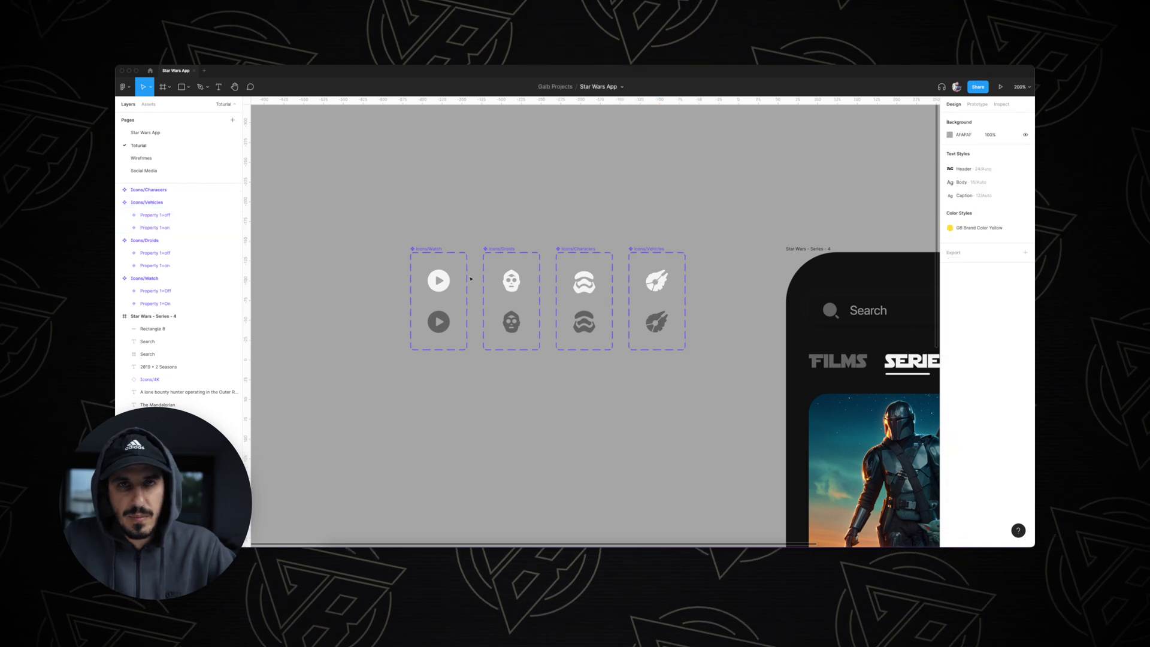
Step: Place a copy of the white Watch icon on the empty canvas below the component sets
{"action": "left_click", "coordinate": [440, 280]}
{"action": "left_click_drag", "start_coordinate": [441, 280], "coordinate": [553, 401]}
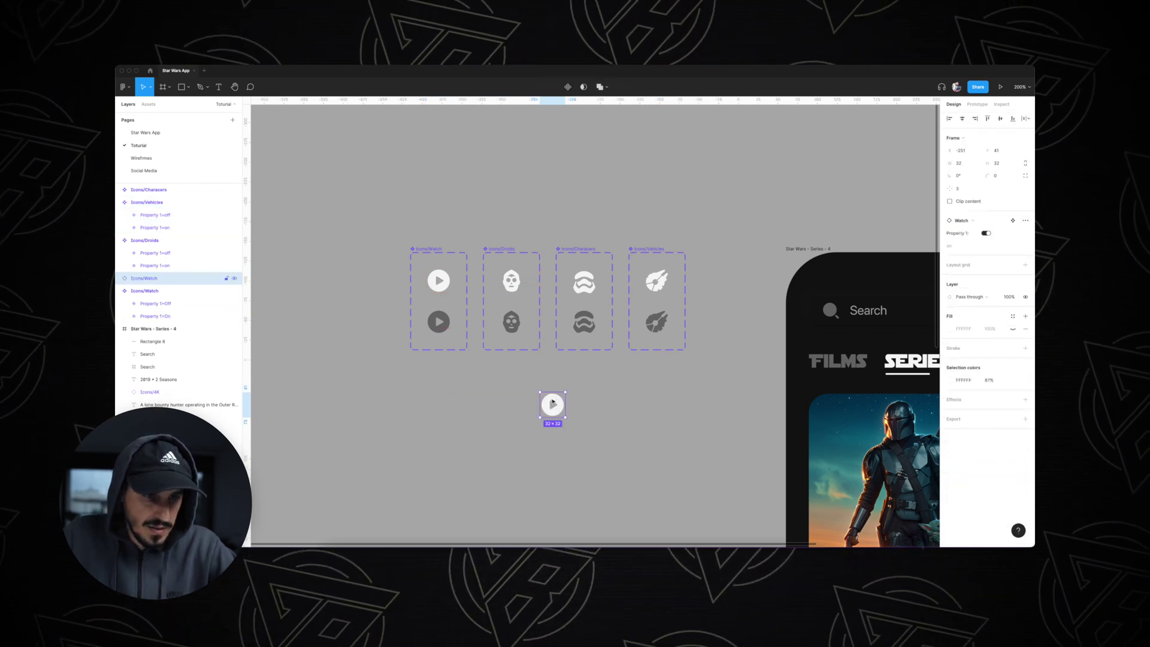
{"action": "key", "text": "super+plus"}
{"action": "key", "text": "super+plus"}
{"action": "left_click_drag", "start_coordinate": [521, 466], "coordinate": [648, 248]}
{"action": "left_click_drag", "start_coordinate": [640, 377], "coordinate": [620, 270]}
{"action": "scroll", "coordinate": [620, 270], "scroll_direction": "down", "scroll_amount": 1}
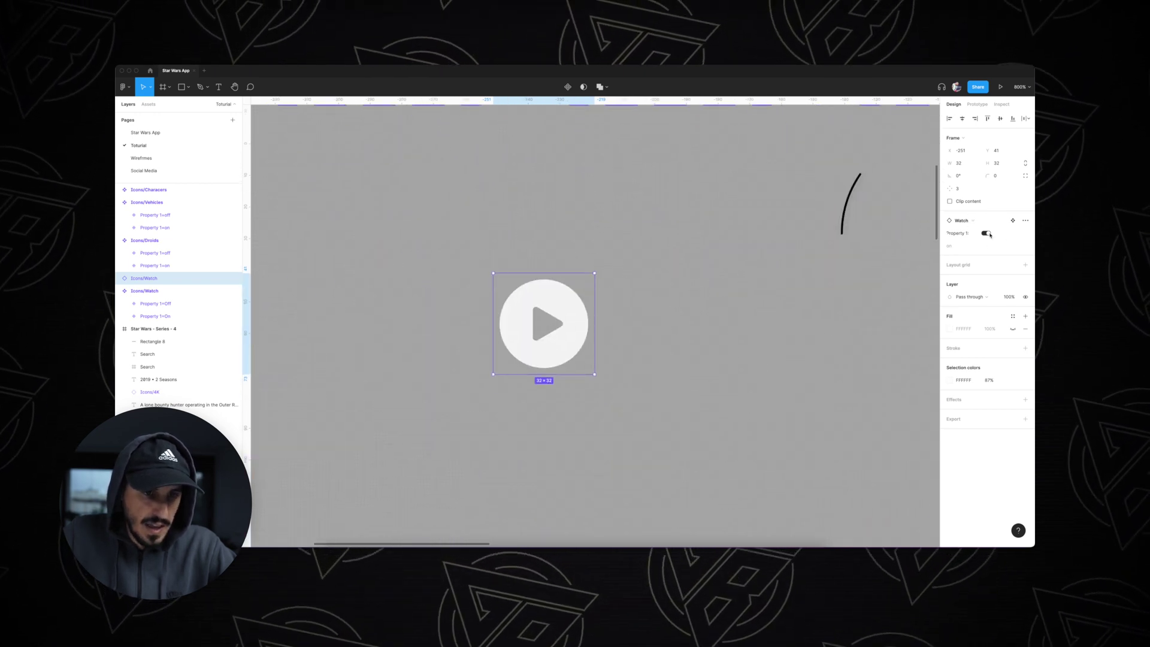
Step: Switch the Watch icon instance's Property 1 variant off and back on
{"action": "left_click", "coordinate": [989, 234]}
{"action": "left_click", "coordinate": [987, 234]}
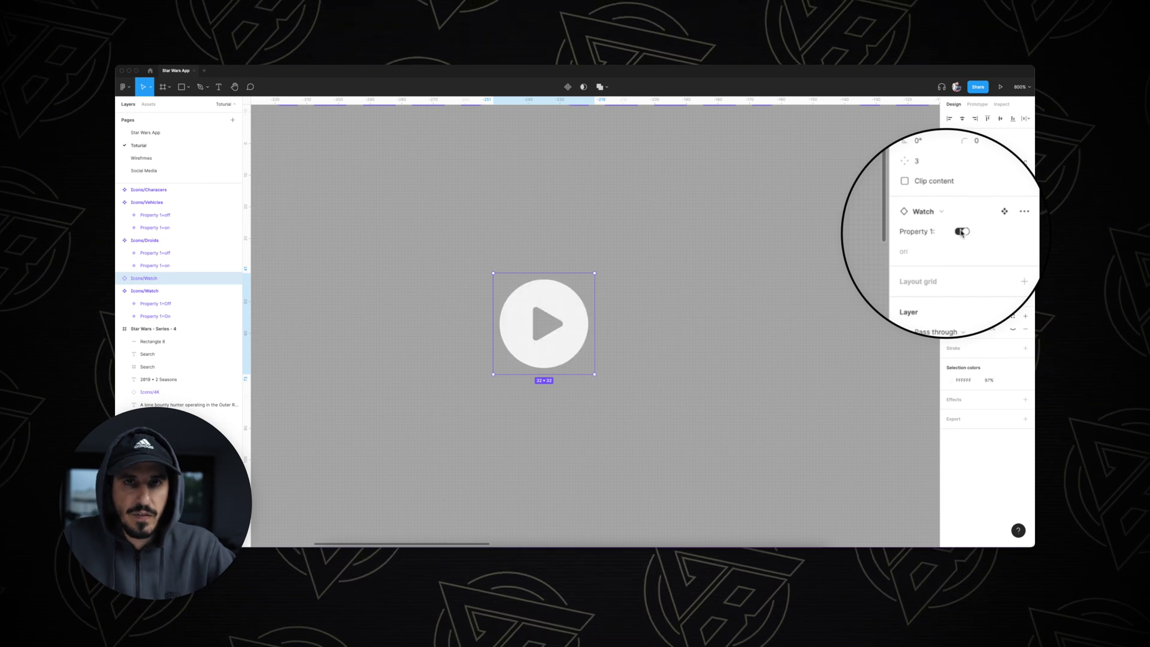
{"action": "left_click", "coordinate": [987, 234]}
{"action": "left_click", "coordinate": [988, 233]}
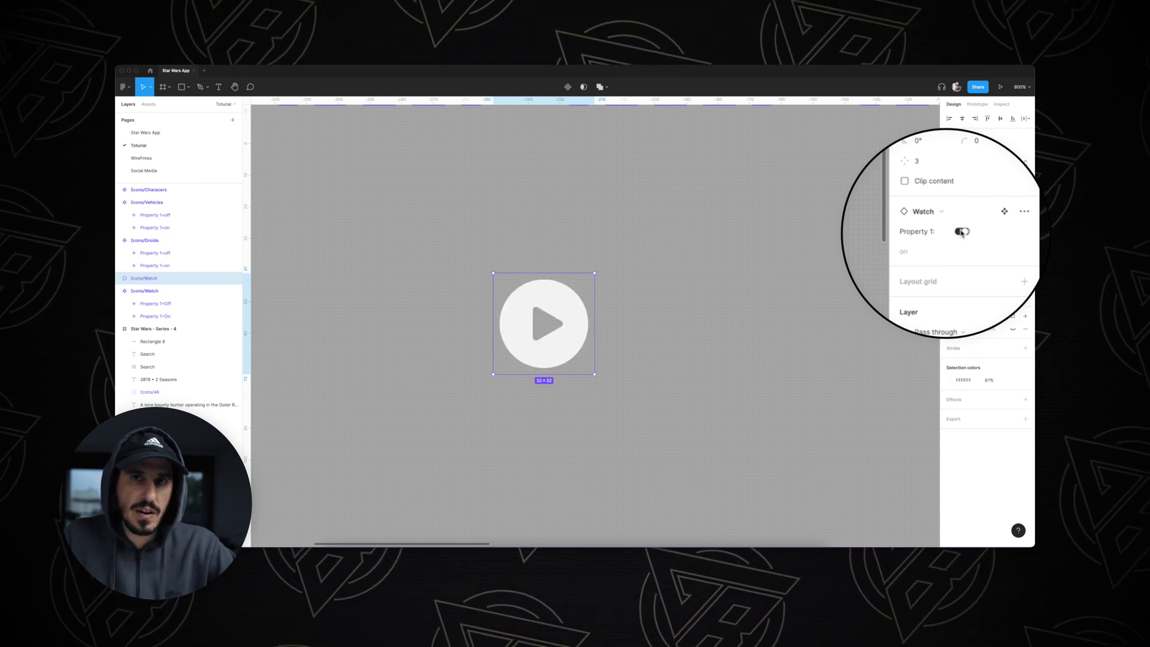
Step: Delete the Watch icon instance placed below the component sets
{"action": "left_click", "coordinate": [742, 231]}
{"action": "key", "text": "super+minus"}
{"action": "key", "text": "super+minus"}
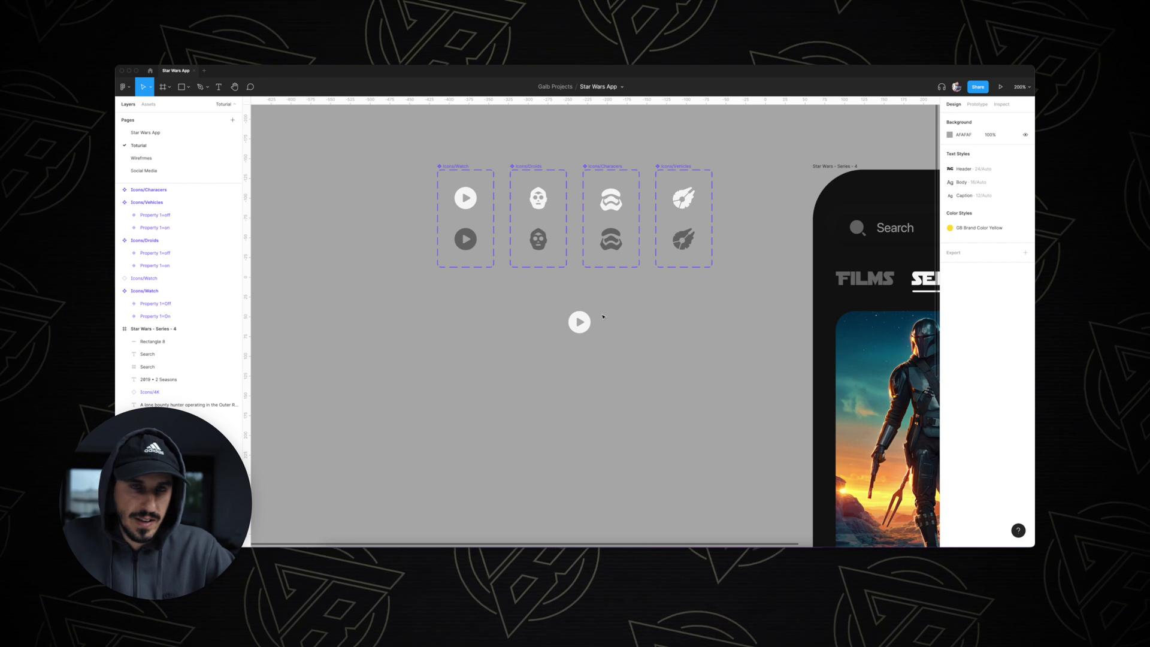
{"action": "left_click", "coordinate": [579, 322]}
{"action": "key", "text": "Delete"}
{"action": "scroll", "coordinate": [619, 318], "scroll_direction": "up", "scroll_amount": 1}
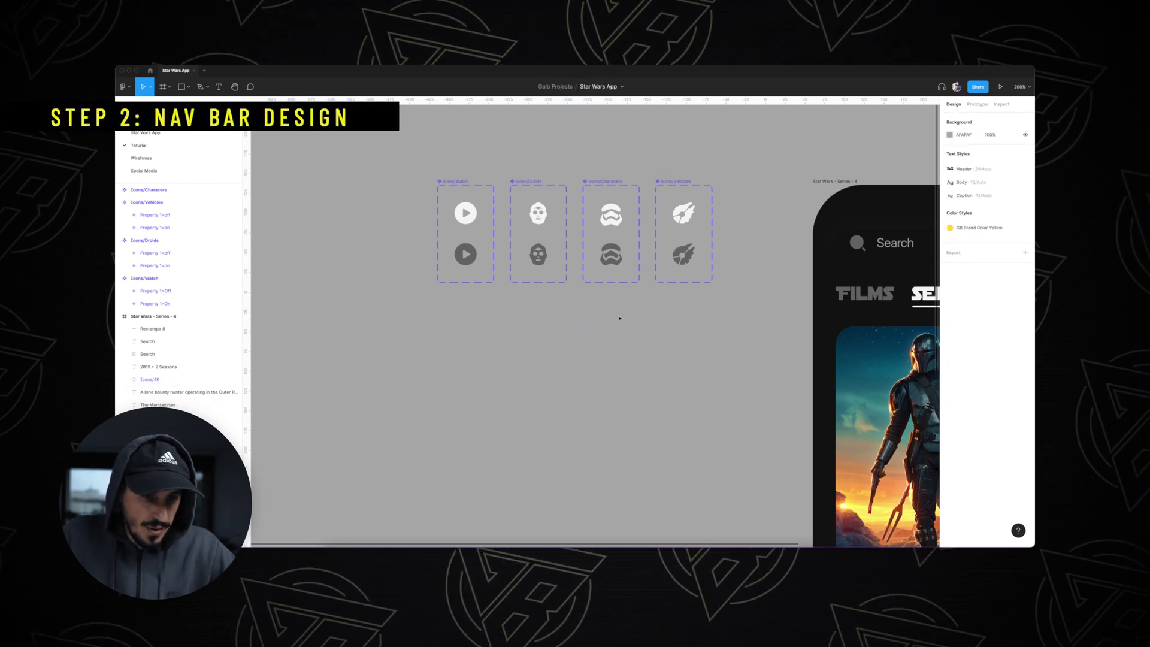
Step: Draw a rectangle about 369 by 95 px across the bottom of the Star Wars - Series - 4 frame
{"action": "key", "text": "super+minus"}
{"action": "scroll", "coordinate": [620, 318], "scroll_direction": "right", "scroll_amount": 3}
{"action": "scroll", "coordinate": [620, 319], "scroll_direction": "down", "scroll_amount": 2}
{"action": "scroll", "coordinate": [620, 318], "scroll_direction": "up", "scroll_amount": 1}
{"action": "left_click", "coordinate": [522, 155]}
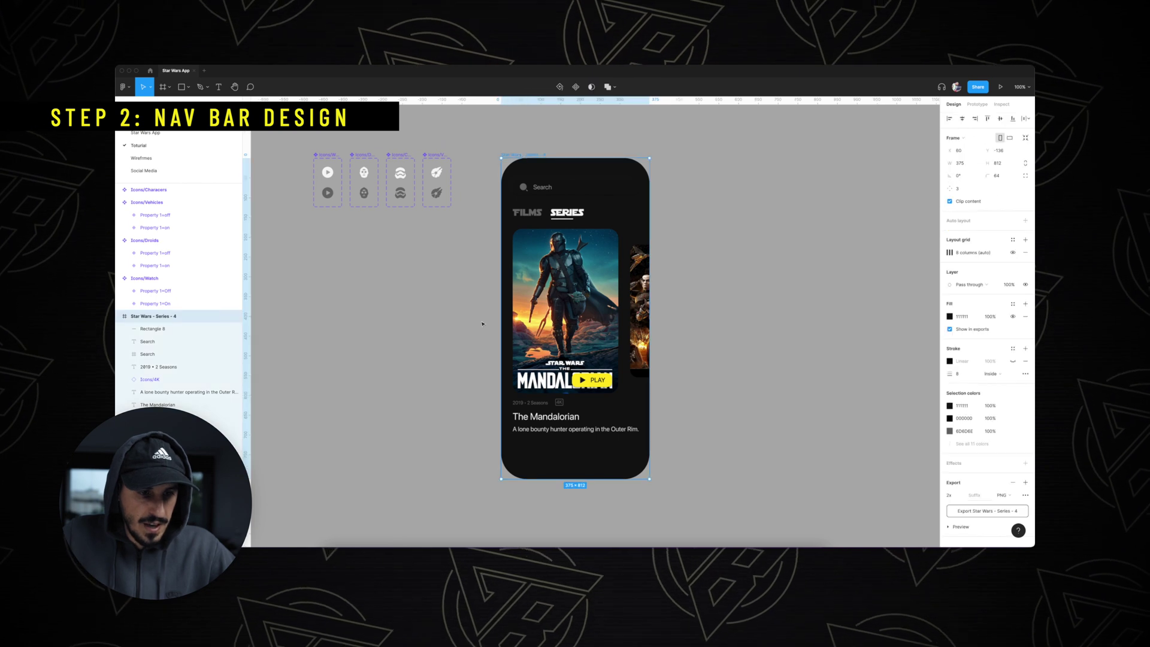
{"action": "scroll", "coordinate": [568, 404], "scroll_direction": "up", "scroll_amount": 5}
{"action": "scroll", "coordinate": [570, 394], "scroll_direction": "down", "scroll_amount": 4}
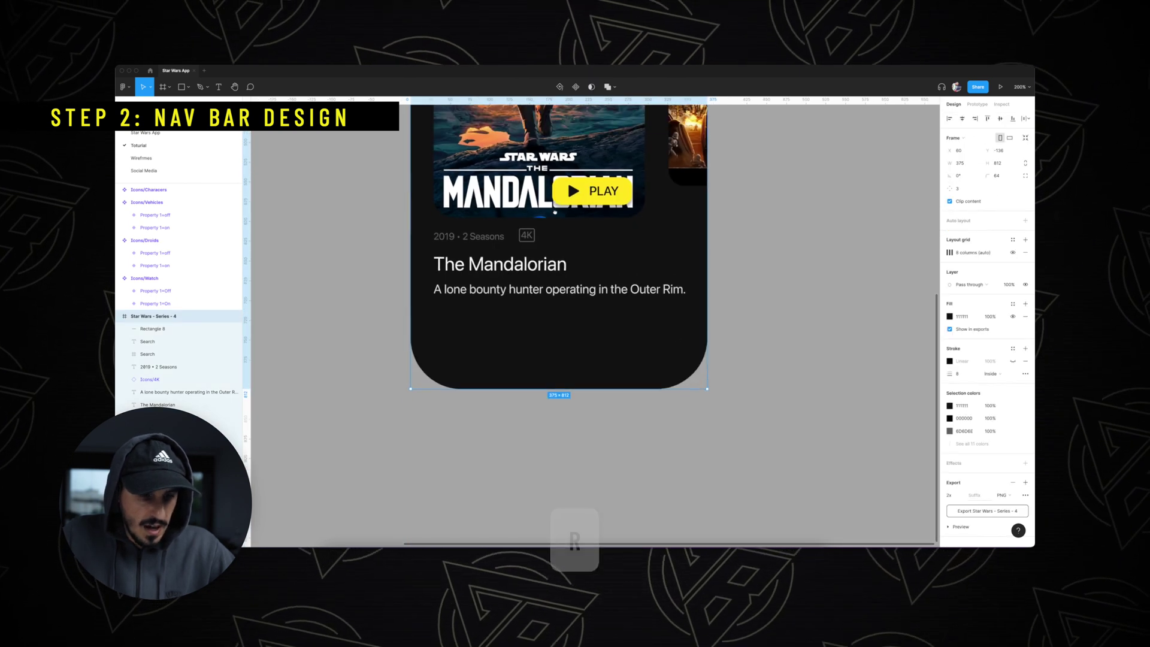
{"action": "key", "text": "r"}
{"action": "scroll", "coordinate": [556, 212], "scroll_direction": "up", "scroll_amount": 2}
{"action": "scroll", "coordinate": [556, 212], "scroll_direction": "left", "scroll_amount": 1}
{"action": "left_click_drag", "start_coordinate": [431, 373], "coordinate": [727, 448]}
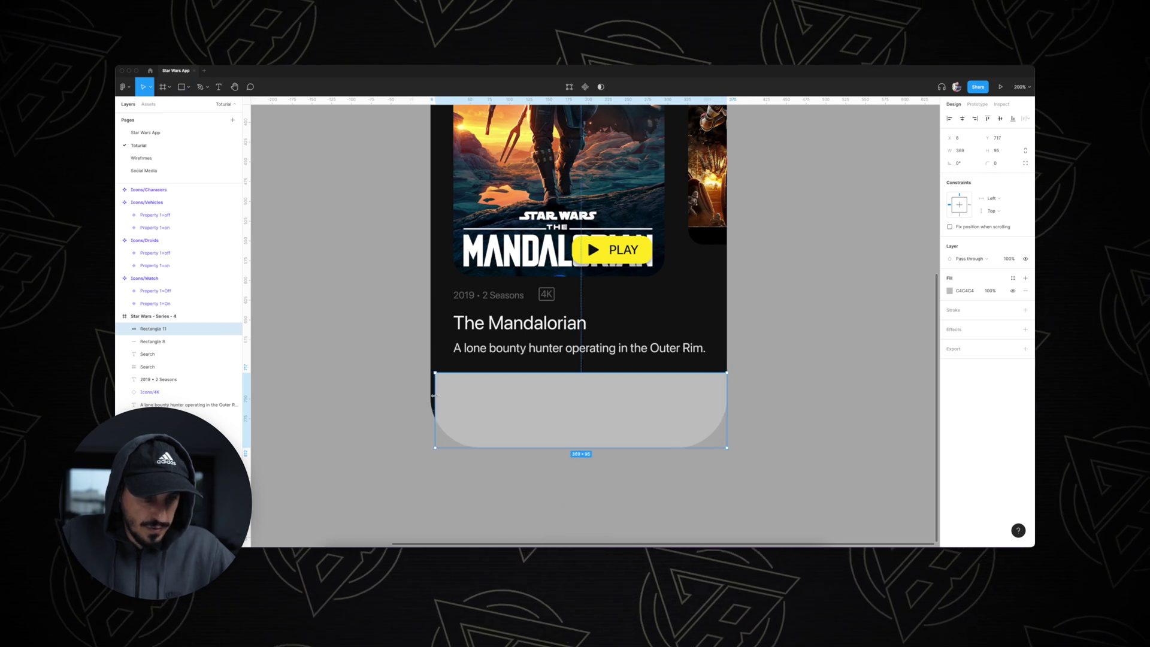
Step: Resize the rectangle to 375 by 88 and move it flush with the phone frame's bottom edge
{"action": "left_click_drag", "start_coordinate": [990, 149], "coordinate": [982, 150]}
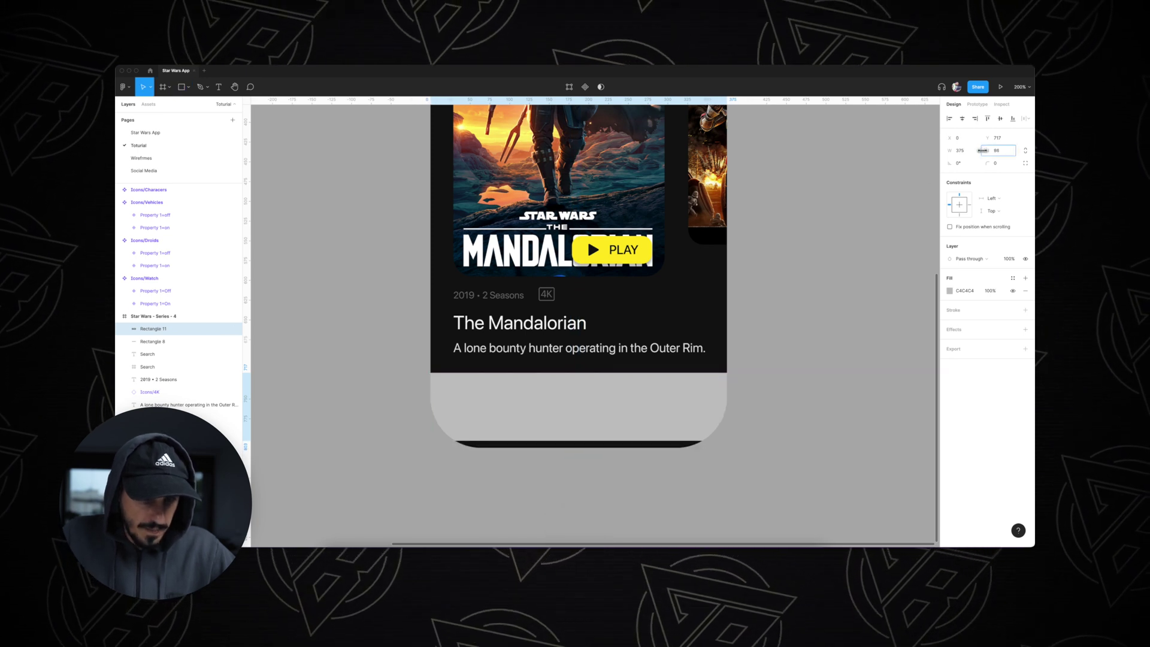
{"action": "type", "text": "88"}
{"action": "key", "text": "Return"}
{"action": "left_click", "coordinate": [809, 318]}
{"action": "left_click_drag", "start_coordinate": [648, 390], "coordinate": [648, 396]}
{"action": "left_click", "coordinate": [749, 371]}
{"action": "left_click", "coordinate": [706, 394]}
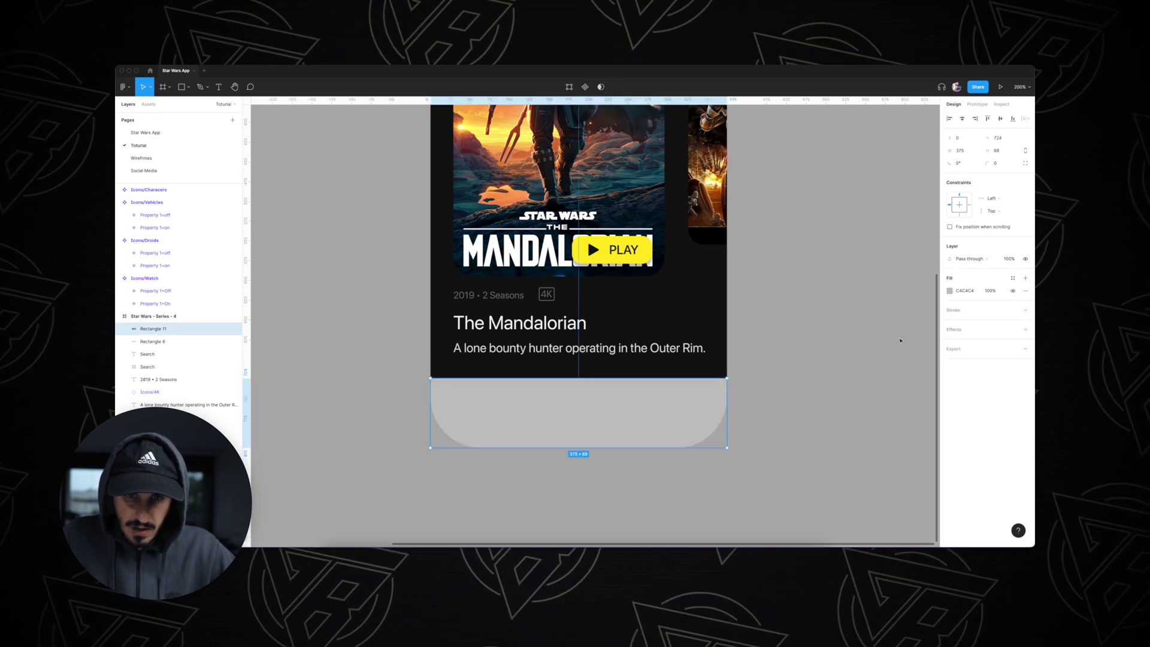
Step: Fill the nav bar rectangle with the frame's background colour 111111, sampled from the canvas
{"action": "left_click", "coordinate": [950, 292]}
{"action": "left_click", "coordinate": [856, 411]}
{"action": "left_click", "coordinate": [706, 306]}
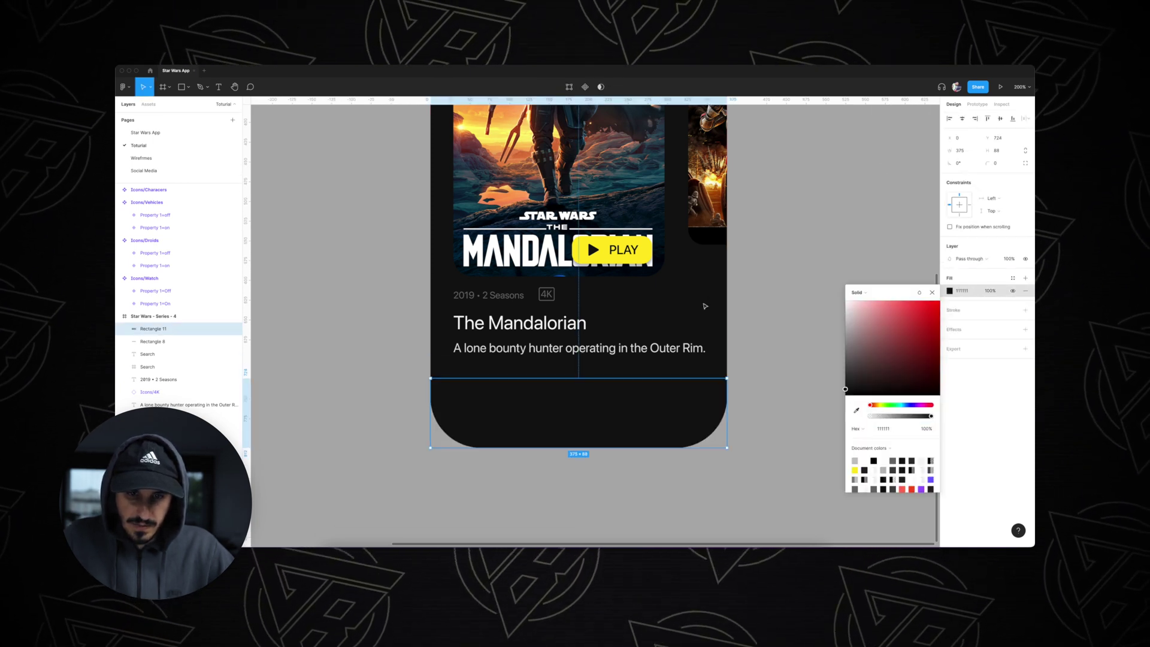
Step: Add an inner shadow to the nav bar rectangle with Y offset 1, blur 0 and 100% opacity
{"action": "left_click", "coordinate": [951, 291]}
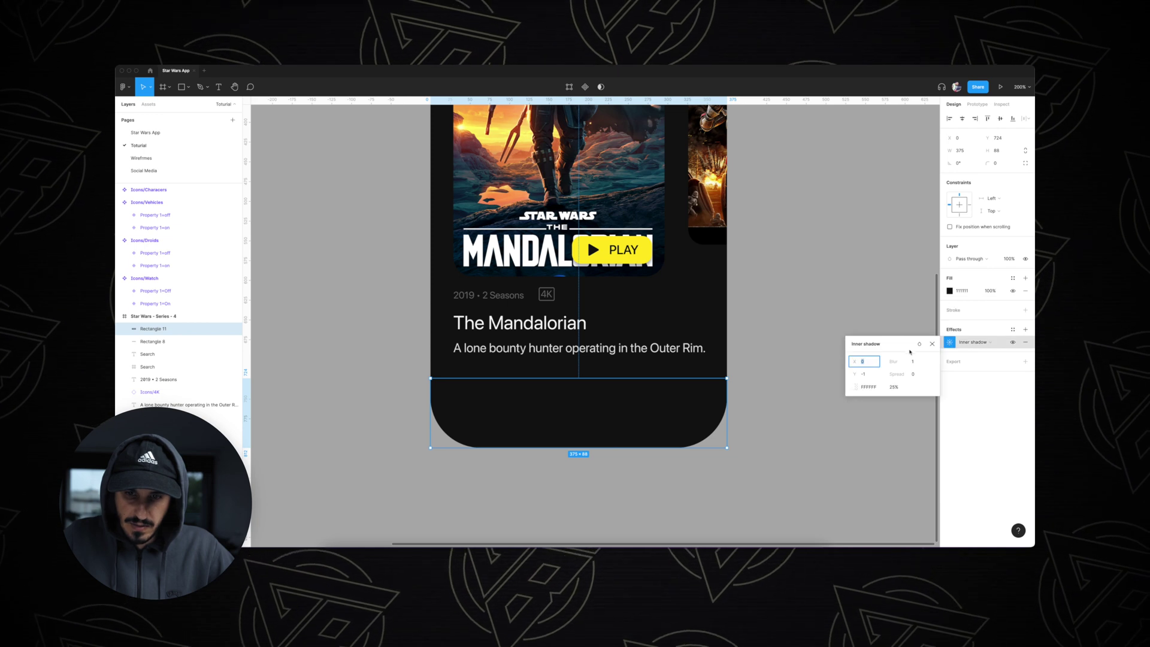
{"action": "left_click", "coordinate": [893, 386]}
{"action": "type", "text": "100"}
{"action": "key", "text": "Return"}
{"action": "left_click", "coordinate": [863, 374]}
{"action": "type", "text": "1"}
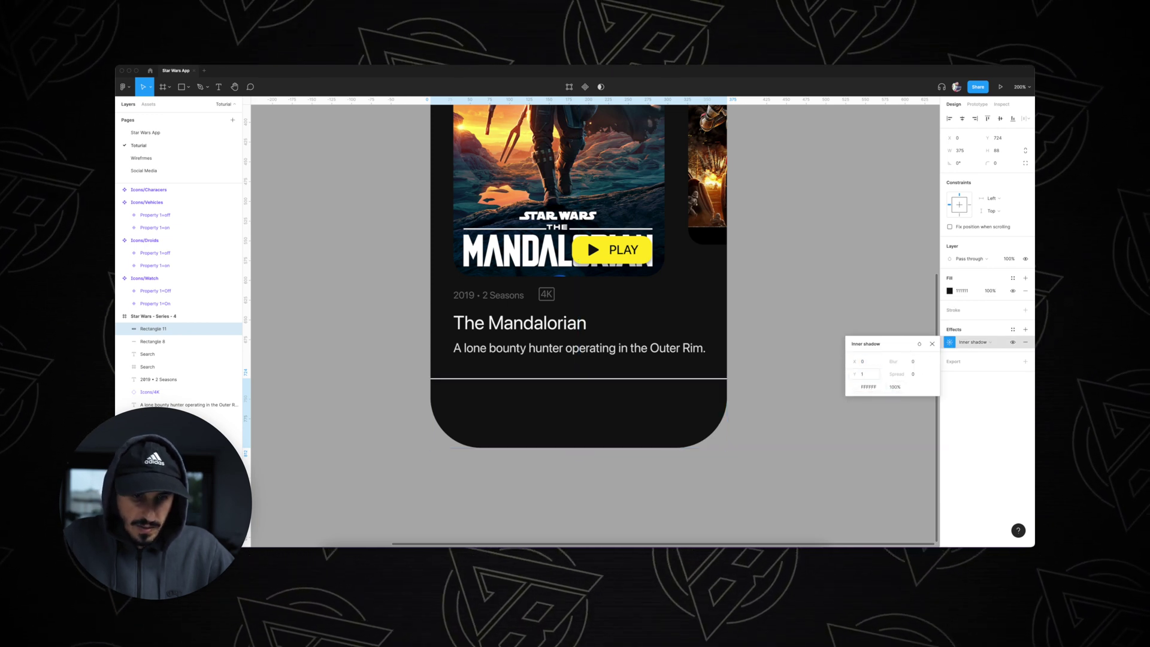
Step: Set the nav bar's inner shadow colour to 222222
{"action": "left_click", "coordinate": [896, 387]}
{"action": "left_click", "coordinate": [856, 387]}
{"action": "left_click_drag", "start_coordinate": [758, 370], "coordinate": [732, 423]}
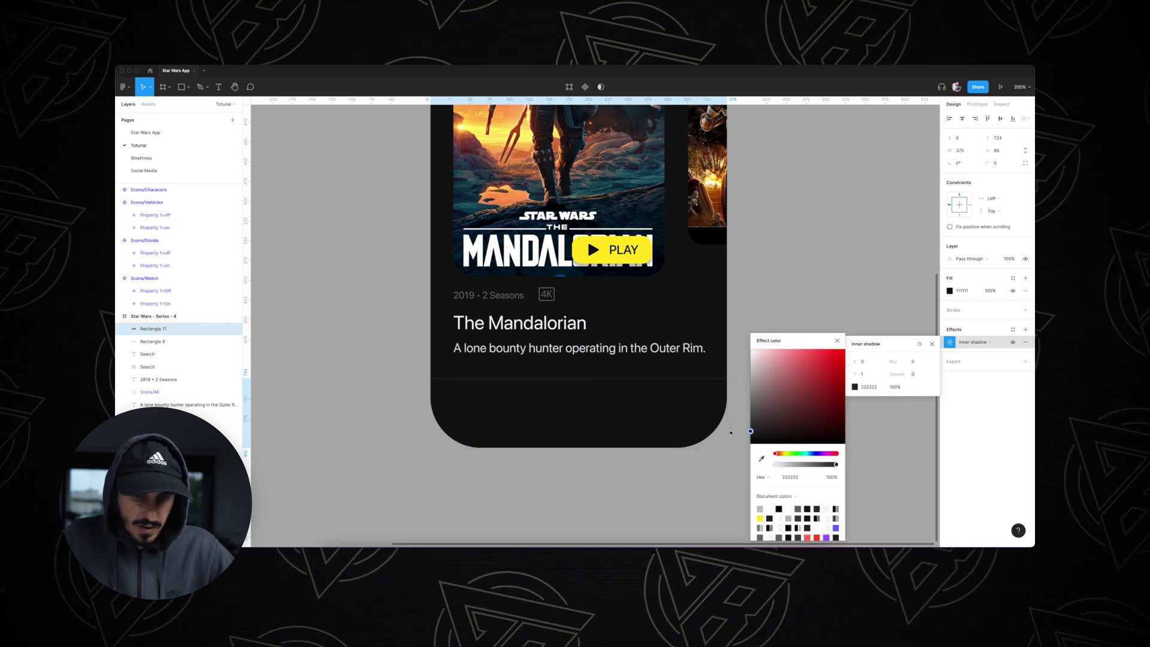
{"action": "left_click", "coordinate": [779, 412]}
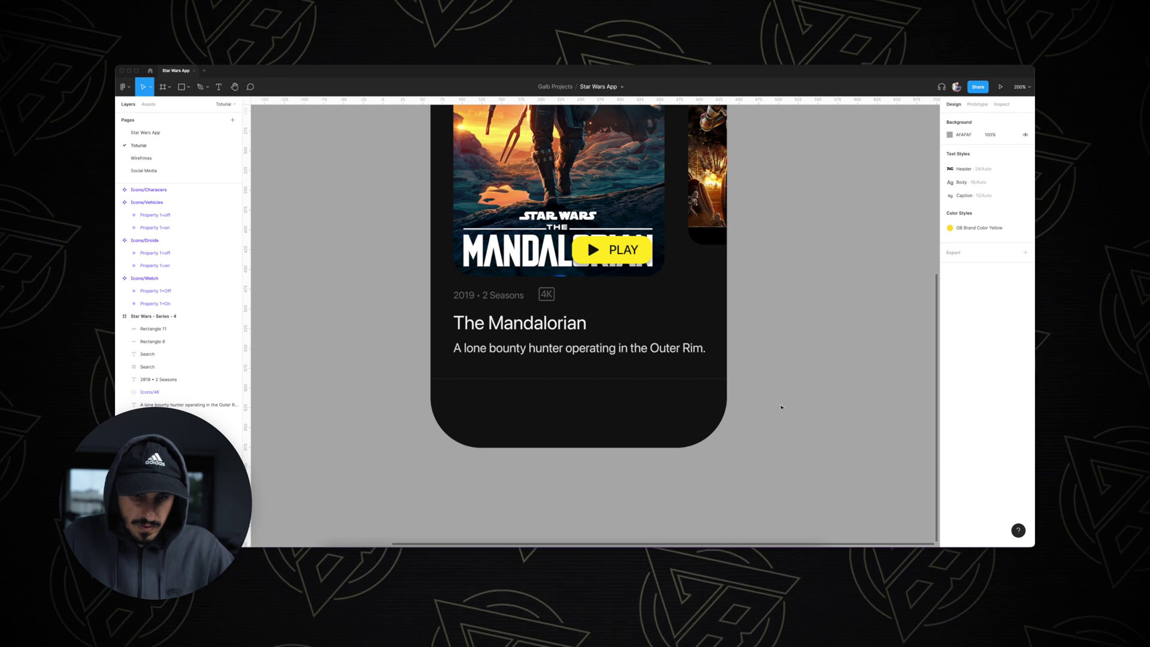
Step: Place copies of the white Watch, Droids, Characers and Vehicles icons in a row on the nav bar
{"action": "key", "text": "super+minus"}
{"action": "left_click_drag", "start_coordinate": [721, 263], "coordinate": [703, 391]}
{"action": "left_click_drag", "start_coordinate": [321, 207], "coordinate": [518, 493]}
{"action": "left_click_drag", "start_coordinate": [358, 208], "coordinate": [547, 494]}
{"action": "left_click_drag", "start_coordinate": [396, 210], "coordinate": [582, 495]}
{"action": "left_click_drag", "start_coordinate": [430, 209], "coordinate": [617, 494]}
Step: Select the four nav bar icons together and distribute them with equal horizontal spacing
{"action": "left_click", "coordinate": [726, 465]}
{"action": "key", "text": "super+plus"}
{"action": "left_click_drag", "start_coordinate": [727, 465], "coordinate": [739, 214]}
{"action": "key", "text": "super+plus"}
{"action": "left_click_drag", "start_coordinate": [845, 311], "coordinate": [868, 166]}
{"action": "scroll", "coordinate": [362, 357], "scroll_direction": "left", "scroll_amount": 2}
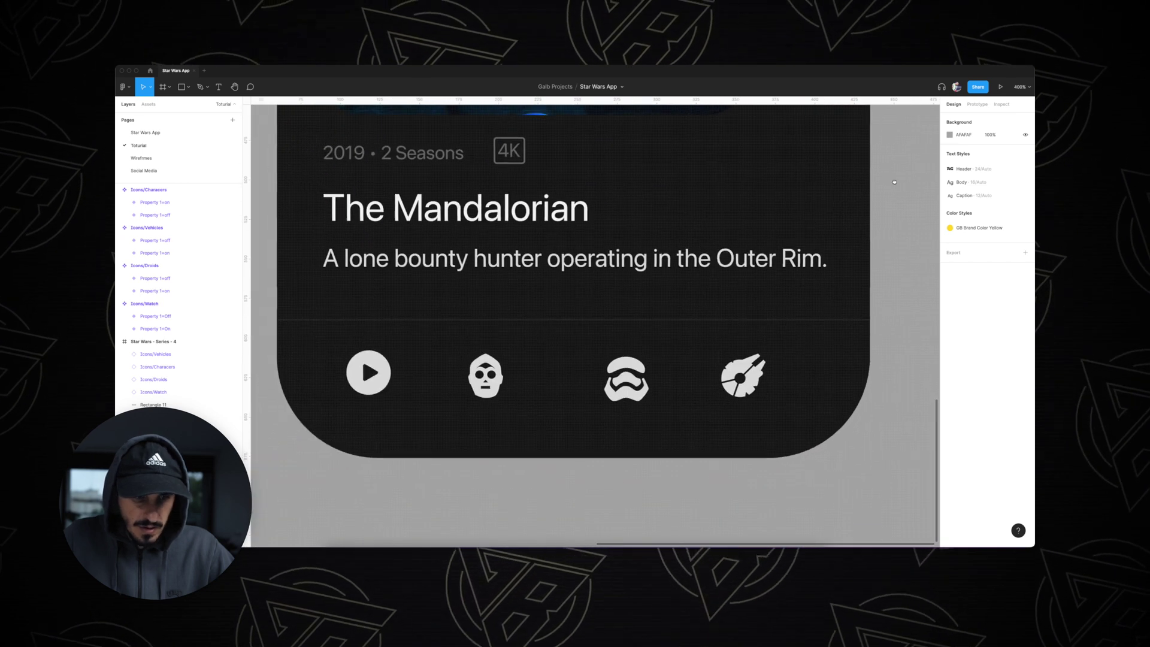
{"action": "left_click", "coordinate": [350, 366]}
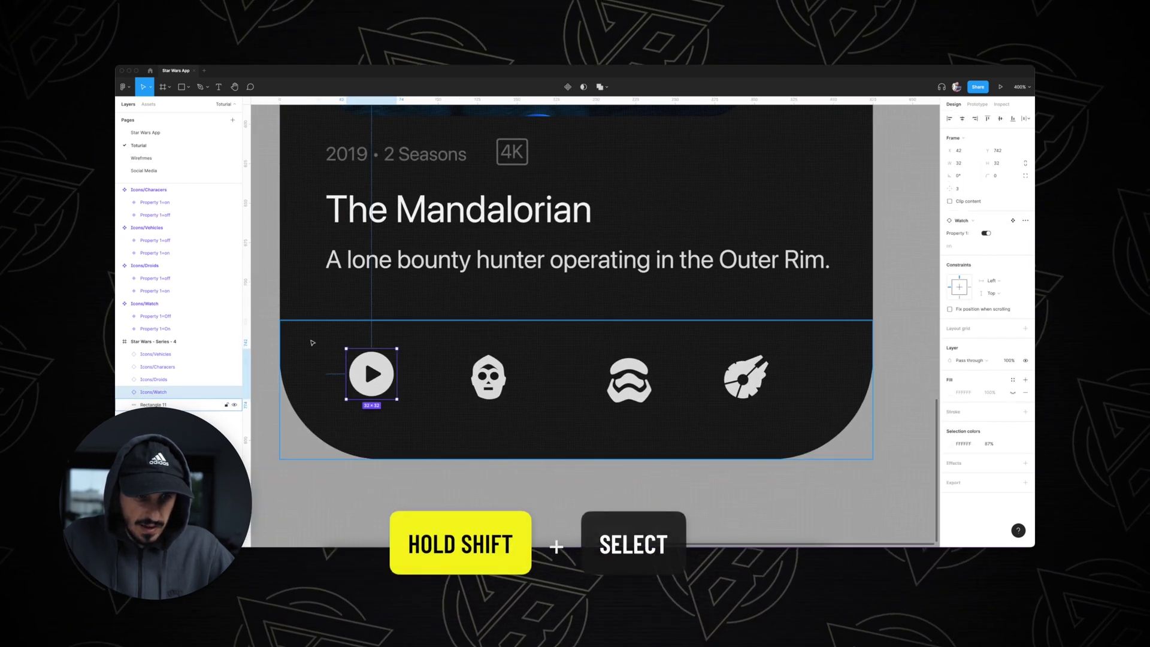
{"action": "scroll", "coordinate": [360, 377], "scroll_direction": "up", "scroll_amount": 3}
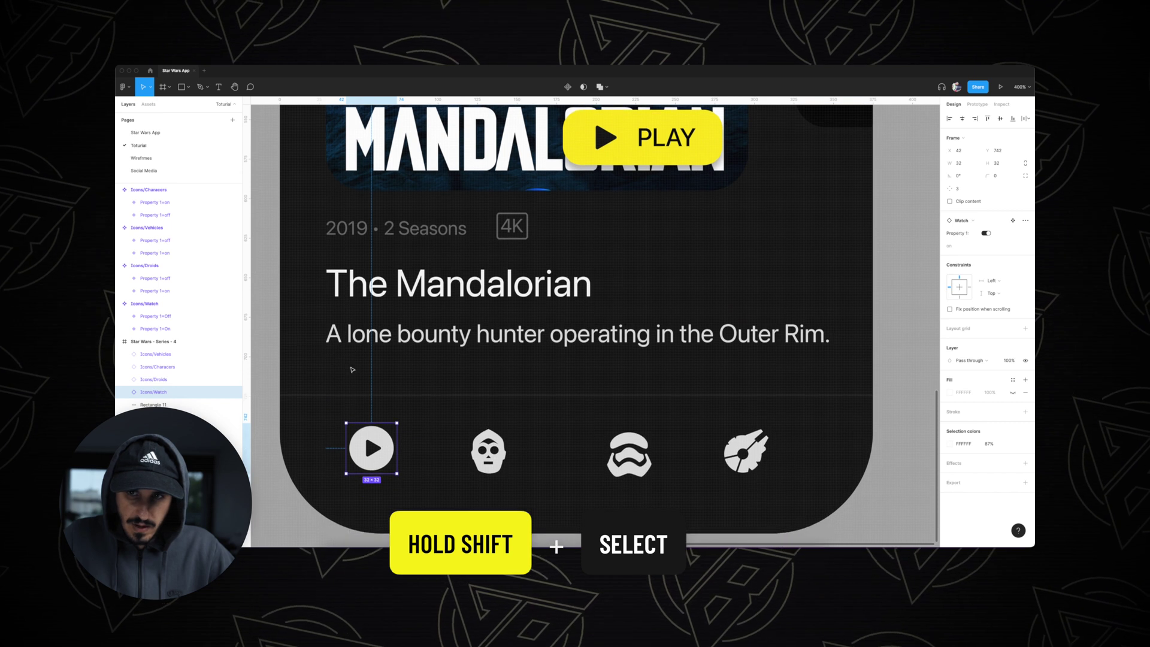
{"action": "scroll", "coordinate": [360, 378], "scroll_direction": "down", "scroll_amount": 2}
{"action": "left_click", "coordinate": [488, 392], "text": "shift"}
{"action": "left_click", "coordinate": [629, 395], "text": "shift"}
{"action": "left_click", "coordinate": [746, 392], "text": "shift"}
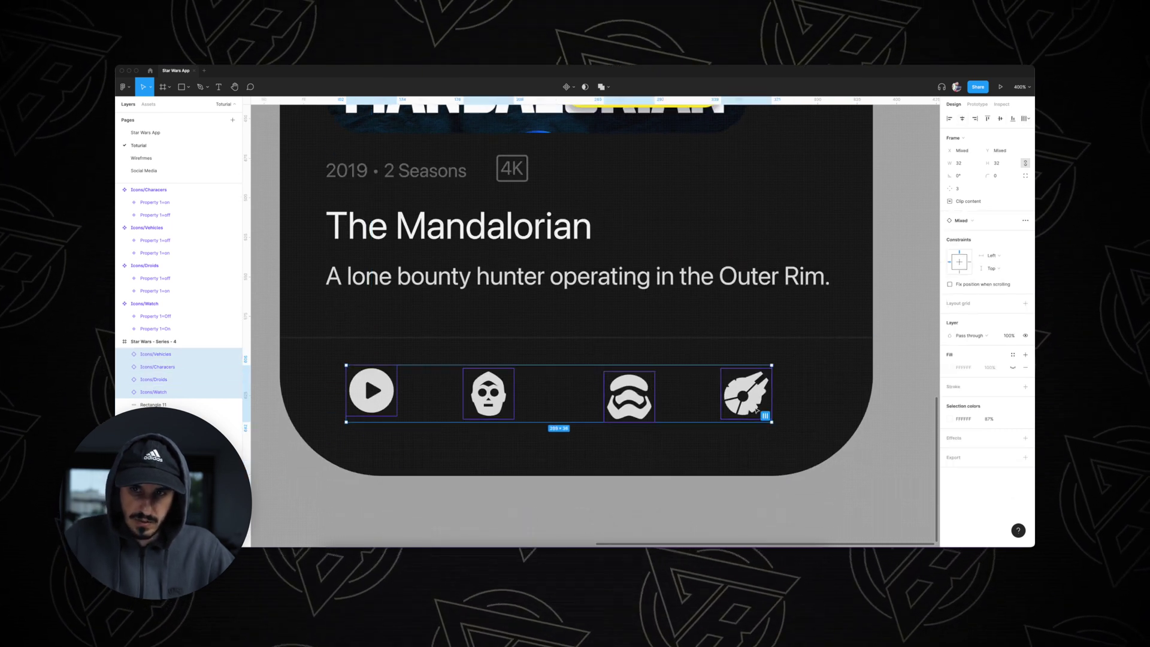
{"action": "left_click", "coordinate": [767, 416]}
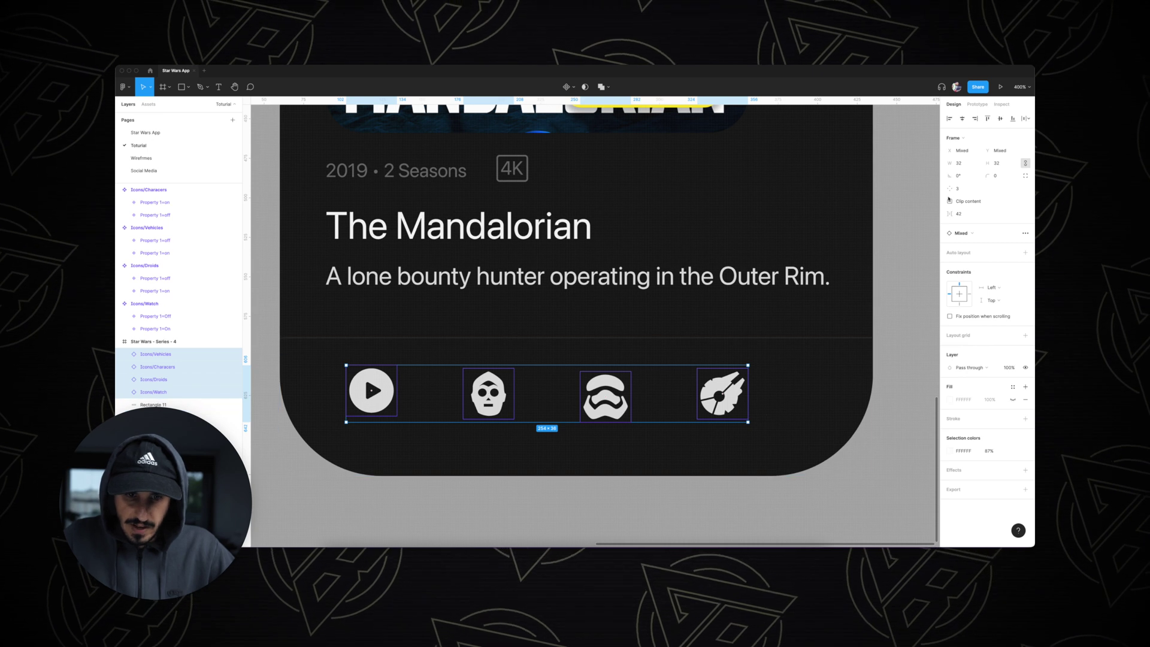
Step: Align the four nav bar icons along their top edges and set their horizontal spacing to 44
{"action": "key", "text": "alt+w"}
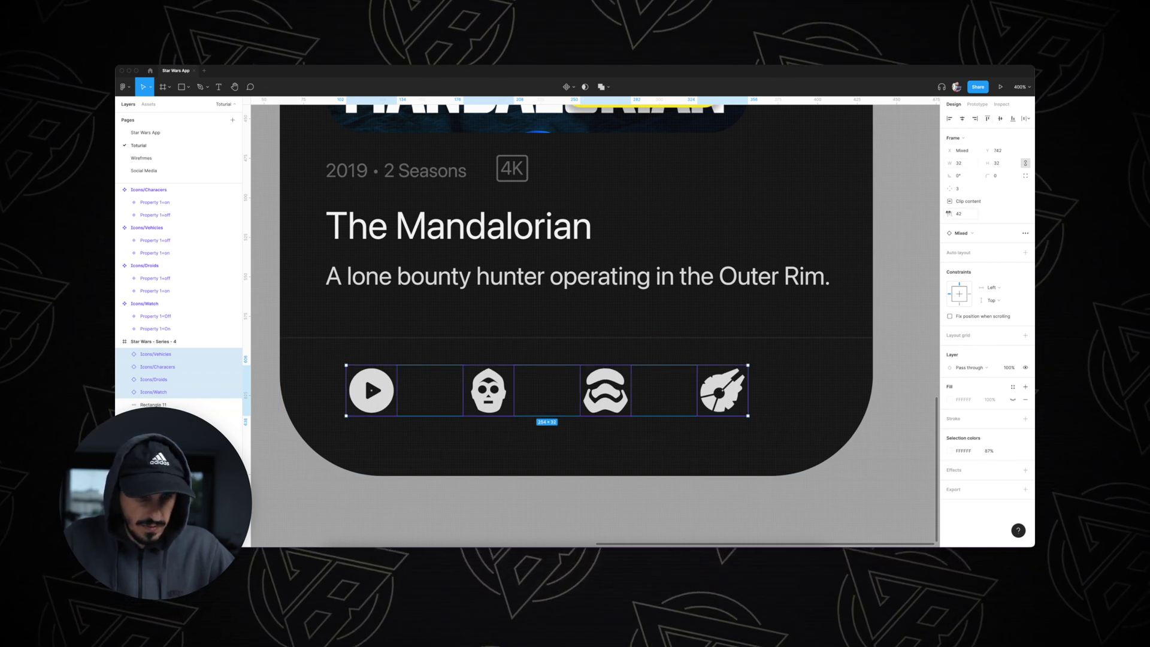
{"action": "left_click_drag", "start_coordinate": [949, 213], "coordinate": [952, 213]}
{"action": "key", "text": "r"}
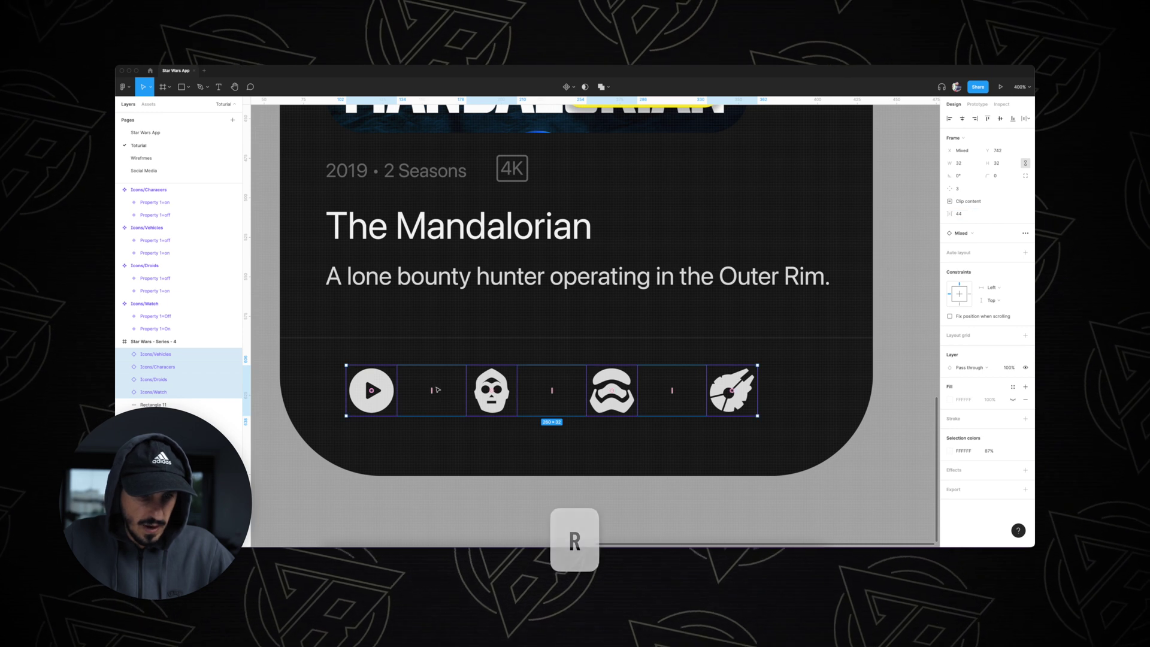
{"action": "key", "text": "super+minus"}
{"action": "left_click", "coordinate": [440, 432]}
Step: Draw a rectangle about 75 by 36 with corner radius 12 near the Watch icon on the nav bar
{"action": "scroll", "coordinate": [442, 432], "scroll_direction": "up", "scroll_amount": 1}
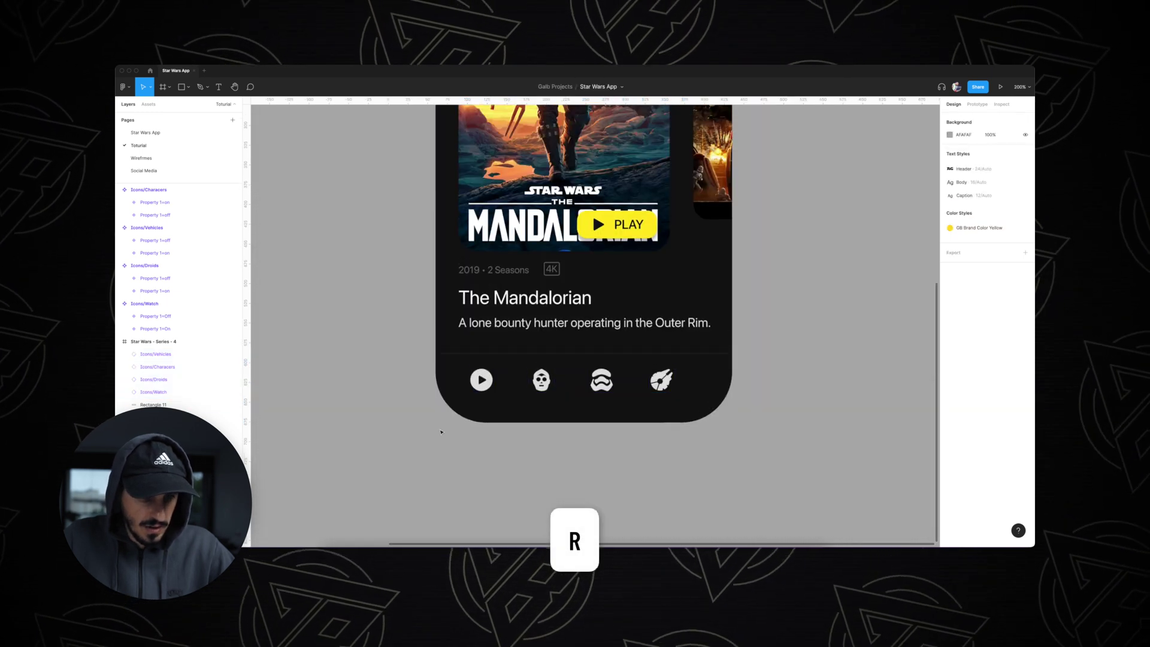
{"action": "key", "text": "super+equal"}
{"action": "scroll", "coordinate": [442, 432], "scroll_direction": "down", "scroll_amount": 1}
{"action": "left_click_drag", "start_coordinate": [336, 391], "coordinate": [453, 448]}
{"action": "left_click_drag", "start_coordinate": [403, 413], "coordinate": [430, 432]}
Step: Rename the rounded rectangle Icons BG and send it behind the four nav bar icons
{"action": "double_click", "coordinate": [154, 354]}
{"action": "type", "text": "IIcons BG"}
{"action": "key", "text": "Return"}
{"action": "key", "text": "super+bracketleft"}
{"action": "key", "text": "super+bracketleft"}
{"action": "key", "text": "super+bracketleft"}
{"action": "key", "text": "super+bracketleft"}
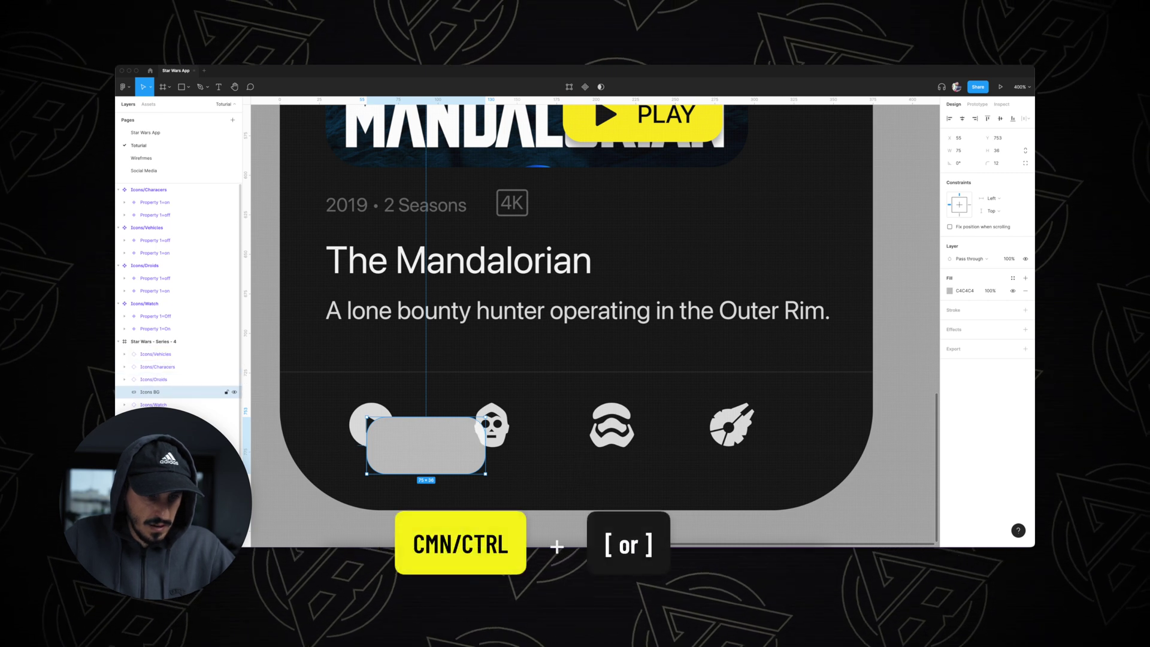
{"action": "left_click", "coordinate": [405, 489]}
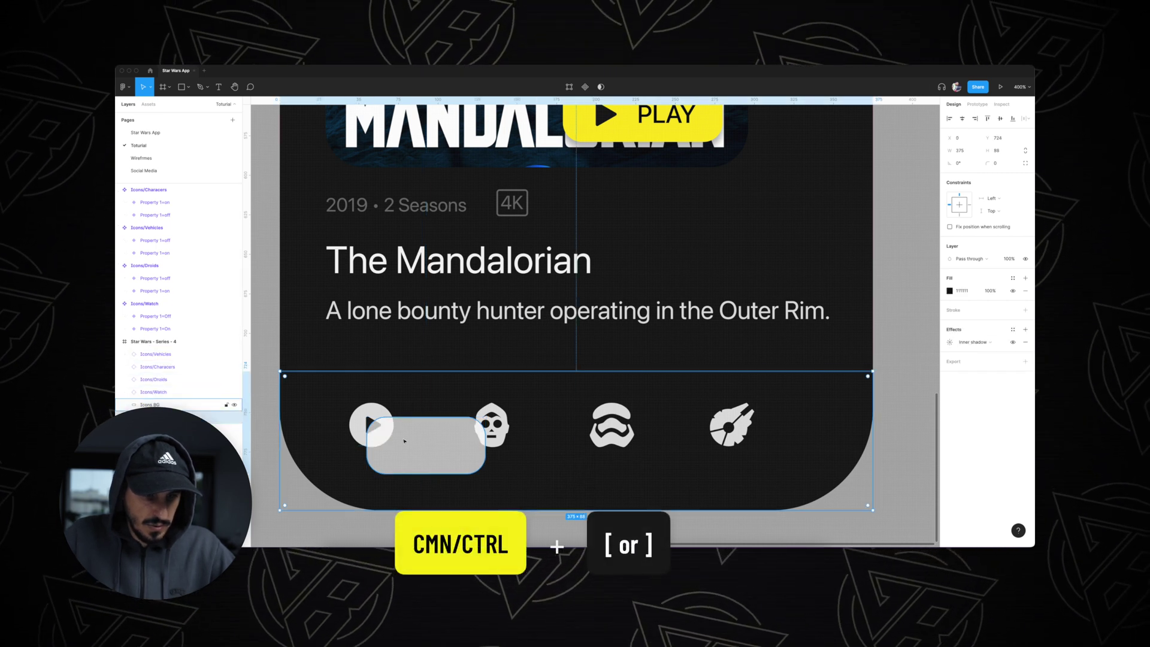
Step: Move the Icons BG rectangle around the Watch icon and extend its height to 42
{"action": "left_click_drag", "start_coordinate": [426, 427], "coordinate": [393, 406]}
{"action": "left_click_drag", "start_coordinate": [410, 454], "coordinate": [410, 458]}
{"action": "left_click", "coordinate": [391, 423]}
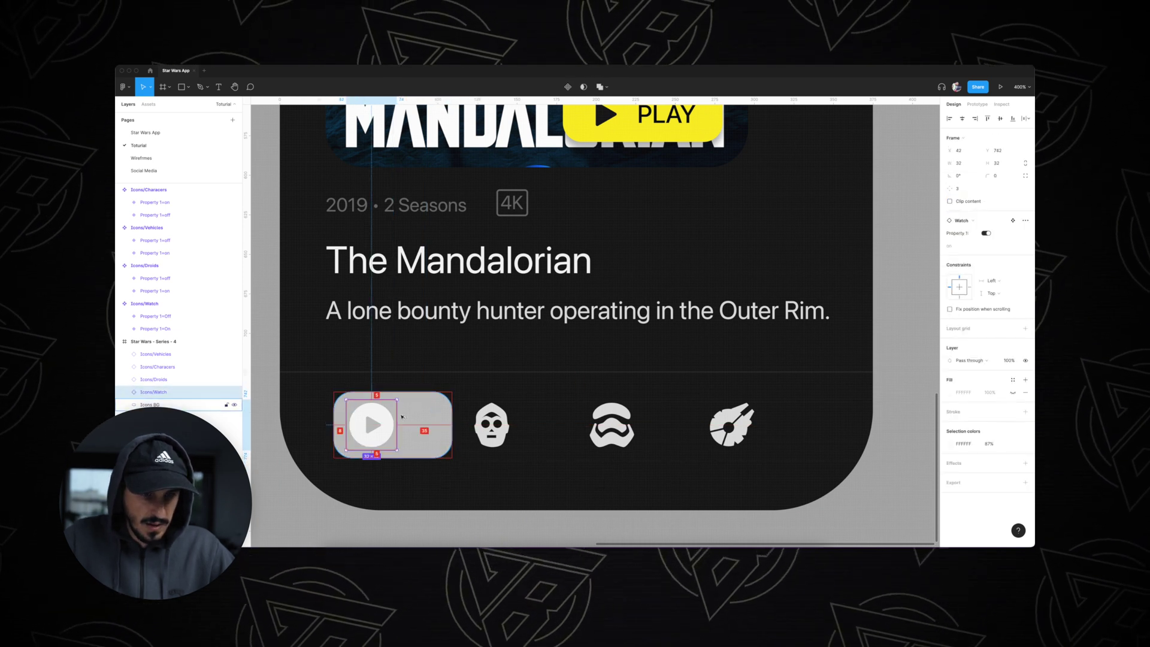
{"action": "left_click", "coordinate": [403, 417]}
{"action": "key", "text": "Down"}
{"action": "key", "text": "Down"}
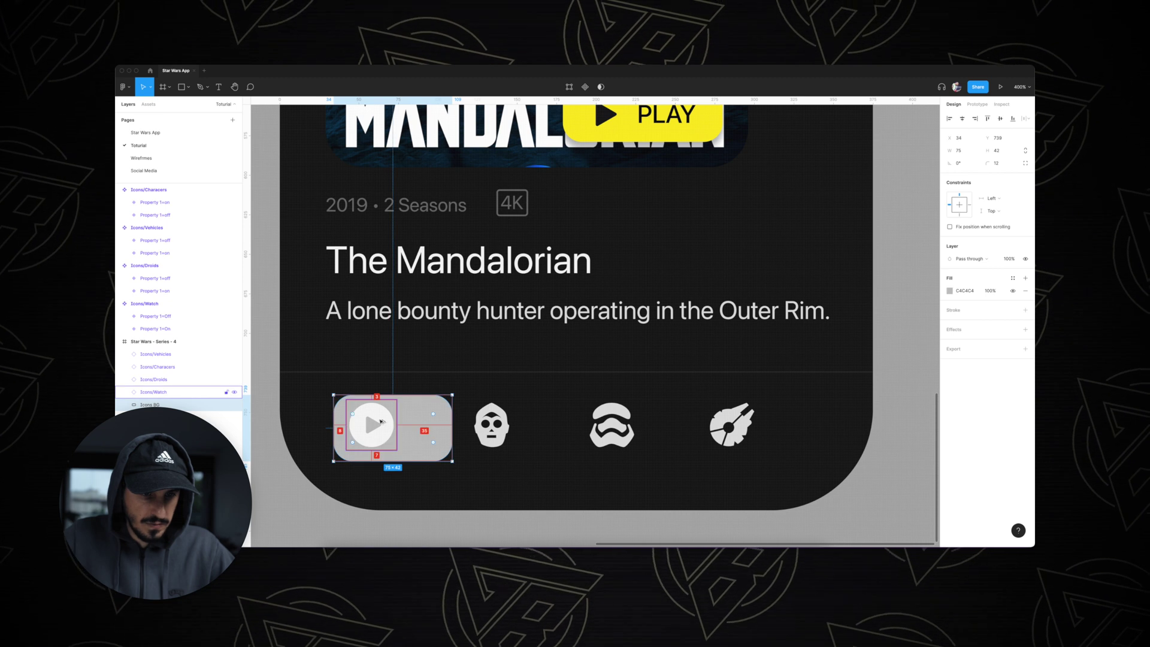
Step: Resize the Icons BG rectangle to 94 by 40, keeping the Watch icon vertically centred in it
{"action": "key", "text": "super+Up"}
{"action": "key", "text": "super+Up"}
{"action": "key", "text": "super+Up"}
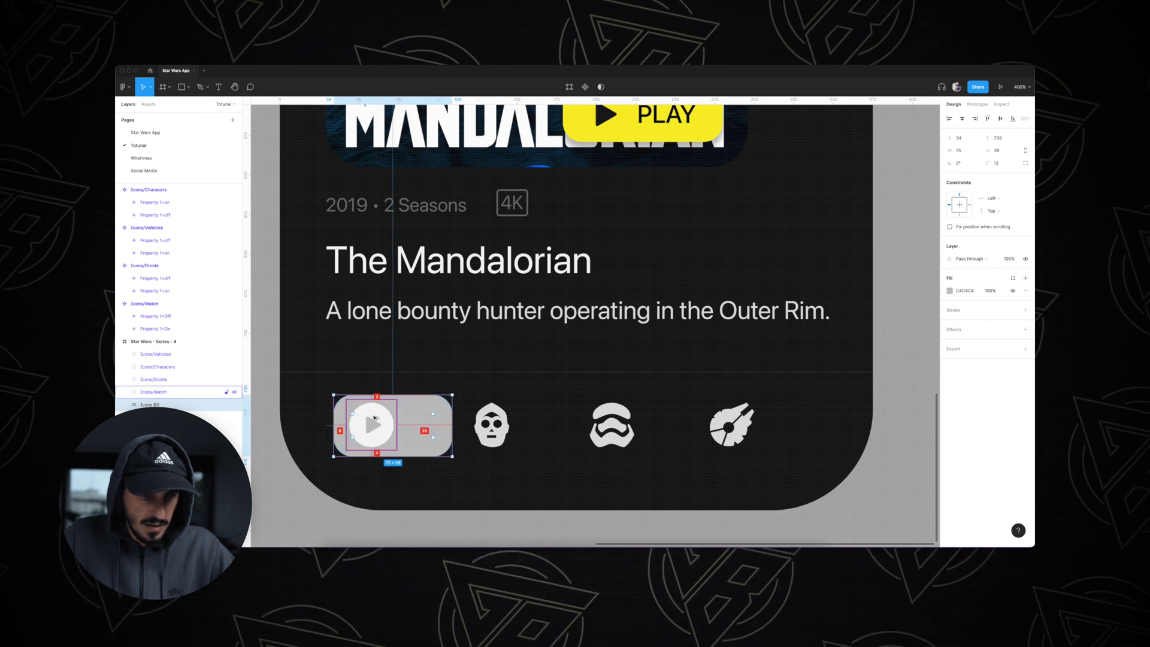
{"action": "left_click_drag", "start_coordinate": [379, 394], "coordinate": [379, 394]}
{"action": "left_click", "coordinate": [460, 421]}
{"action": "left_click", "coordinate": [432, 429]}
{"action": "left_click_drag", "start_coordinate": [453, 428], "coordinate": [482, 428]}
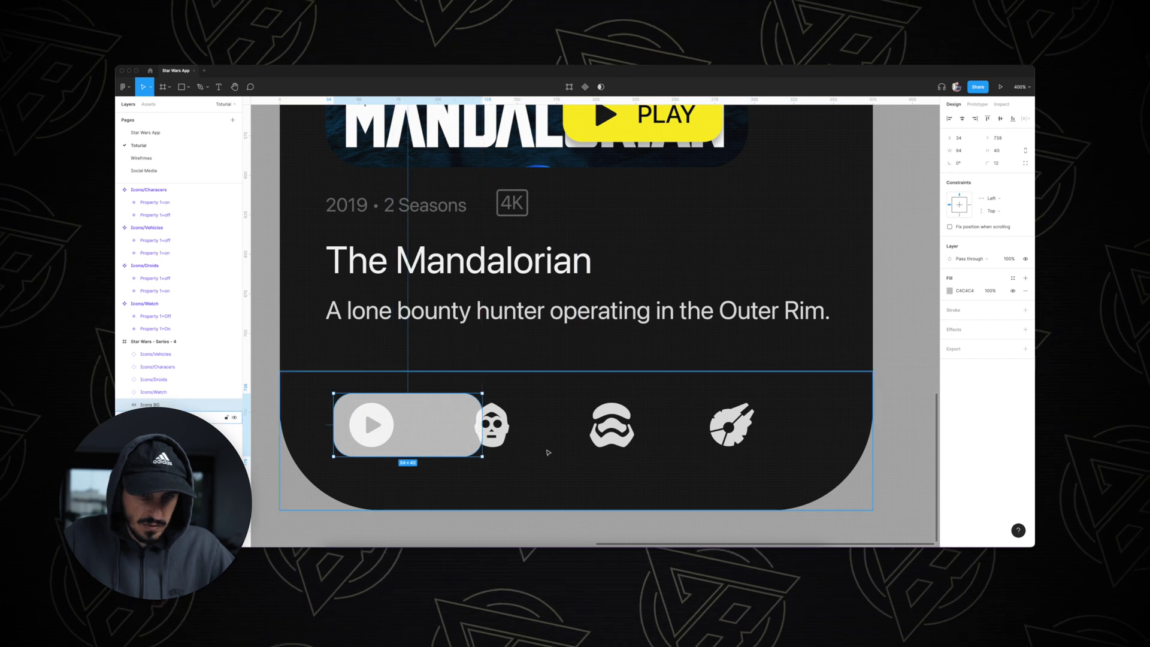
Step: Move the Droids, Characers and Vehicles icons together to the right, clear of the Icons BG rectangle
{"action": "left_click", "coordinate": [496, 427]}
{"action": "left_click", "coordinate": [611, 425], "text": "shift"}
{"action": "left_click", "coordinate": [738, 424], "text": "shift"}
{"action": "left_click_drag", "start_coordinate": [741, 424], "coordinate": [820, 424]}
Step: Show the column layout grid on the Star Wars - Series - 4 frame
{"action": "left_click", "coordinate": [543, 480]}
{"action": "key", "text": "super+minus"}
{"action": "key", "text": "super+minus"}
{"action": "scroll", "coordinate": [545, 471], "scroll_direction": "up", "scroll_amount": 3}
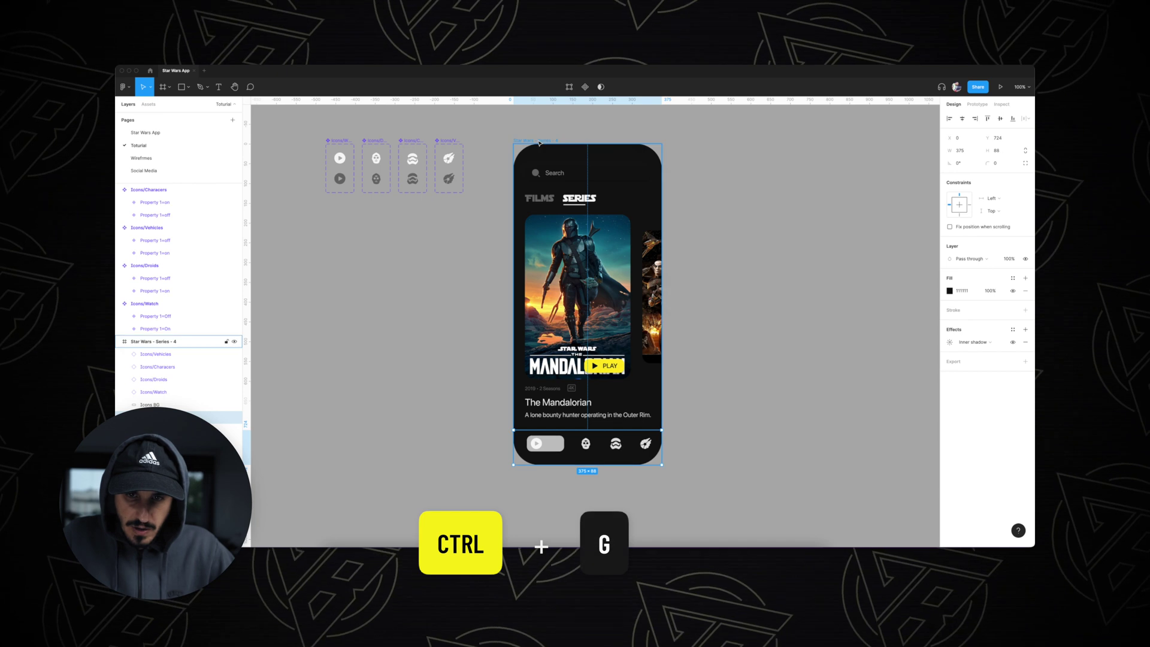
{"action": "left_click", "coordinate": [540, 142]}
{"action": "key", "text": "ctrl+g"}
Step: Move the Icons BG rectangle and the Watch icon left to the first layout column's edge, and hide the layout grid
{"action": "scroll", "coordinate": [755, 423], "scroll_direction": "down", "scroll_amount": 2}
{"action": "key", "text": "super+plus"}
{"action": "left_click", "coordinate": [566, 447]}
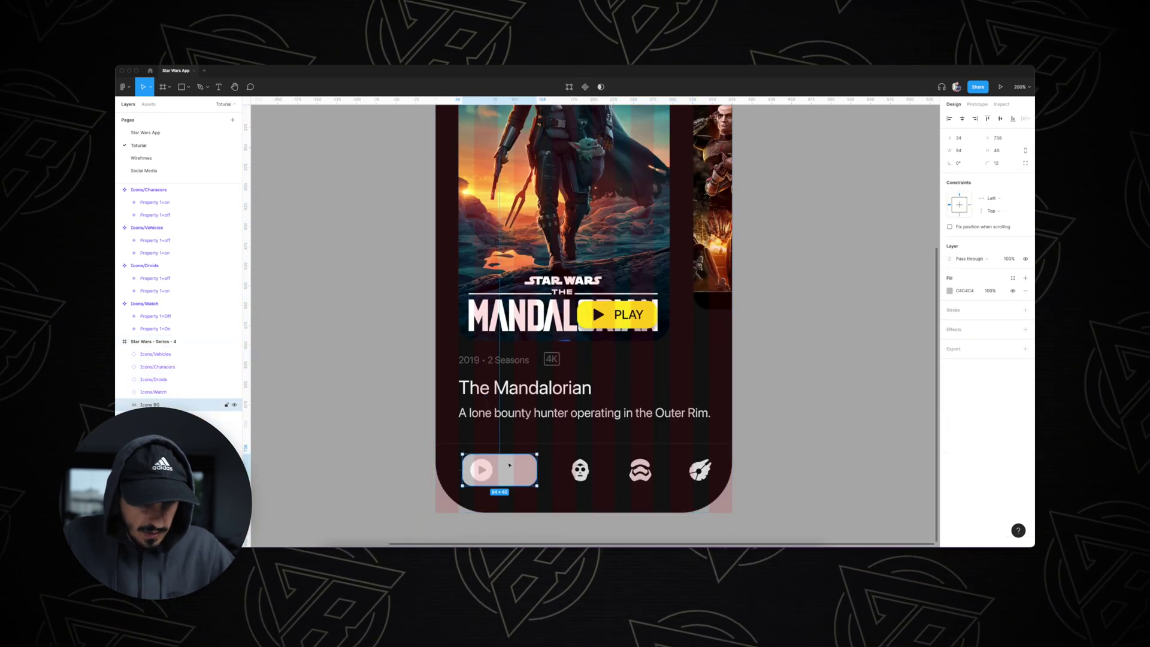
{"action": "left_click", "coordinate": [464, 470]}
{"action": "key", "text": "Left"}
{"action": "key", "text": "Left"}
{"action": "key", "text": "Left"}
{"action": "key", "text": "Left"}
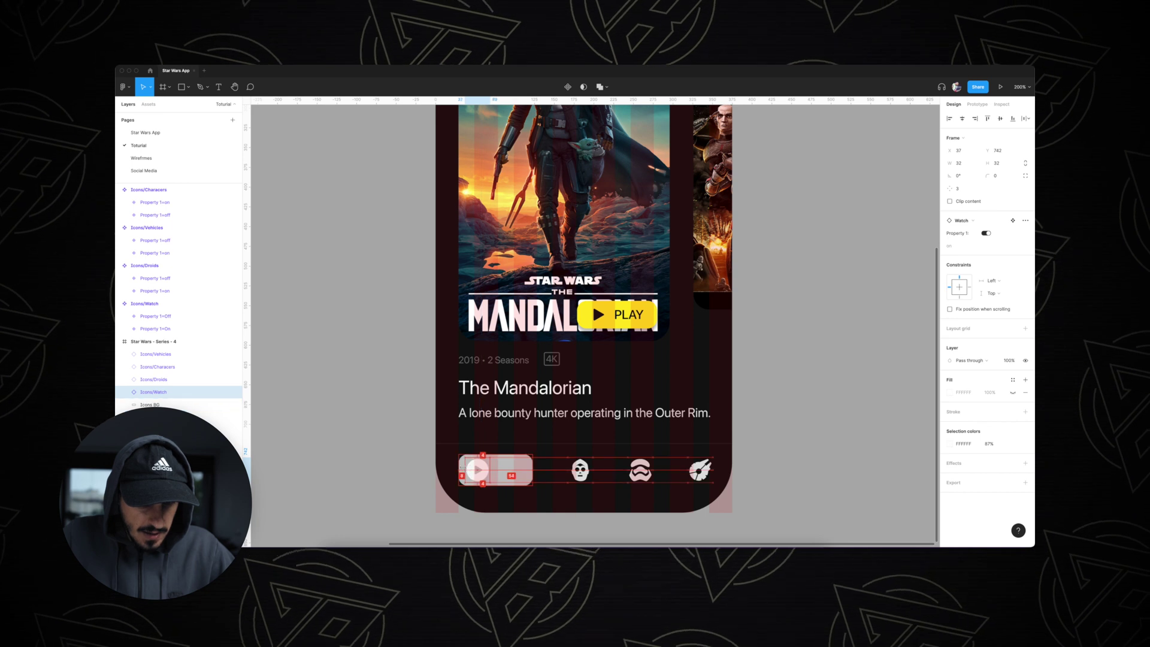
{"action": "key", "text": "ctrl+g"}
{"action": "scroll", "coordinate": [850, 321], "scroll_direction": "down", "scroll_amount": 2}
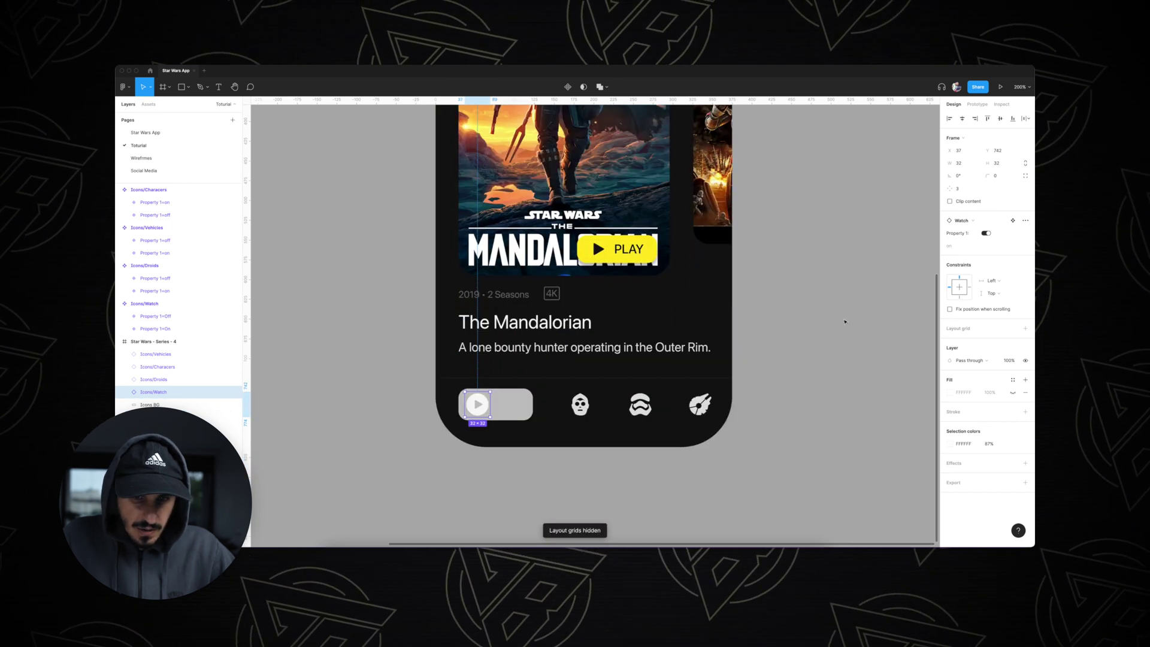
Step: Change the fill of the Icons BG rectangle to the dark document colour 111111
{"action": "key", "text": "super+plus"}
{"action": "left_click_drag", "start_coordinate": [550, 449], "coordinate": [705, 328]}
{"action": "left_click", "coordinate": [586, 369]}
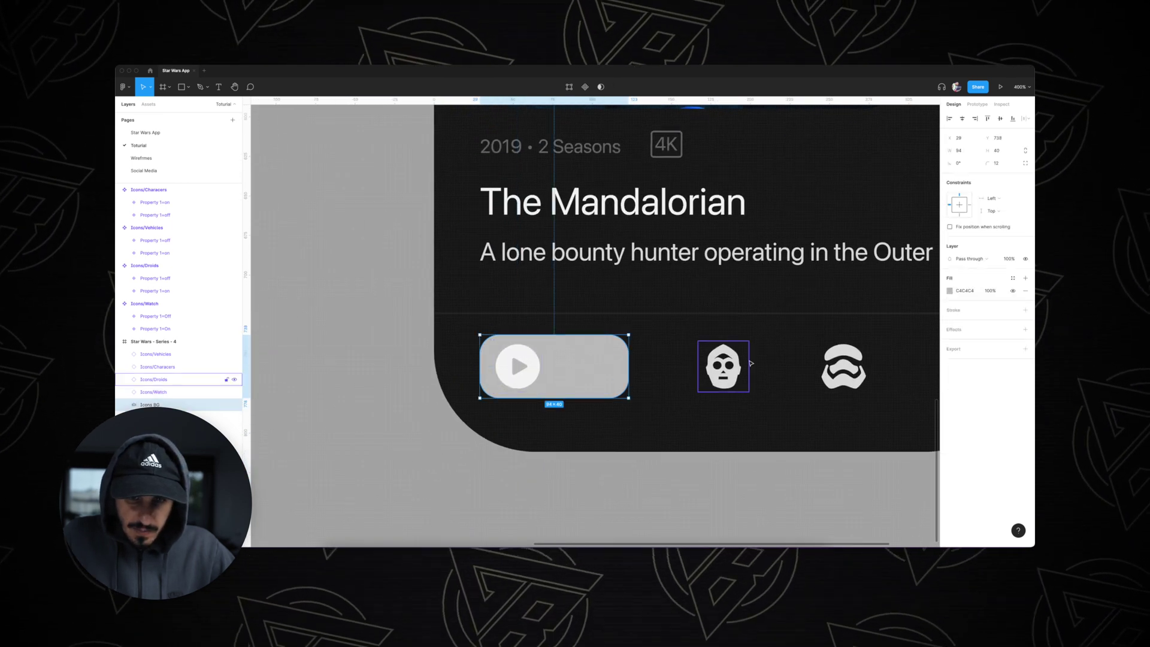
{"action": "left_click", "coordinate": [950, 291]}
{"action": "left_click", "coordinate": [857, 410]}
{"action": "left_click", "coordinate": [903, 137]}
Step: Add two drop shadow effects to the Icons BG rectangle
{"action": "left_click", "coordinate": [1026, 329]}
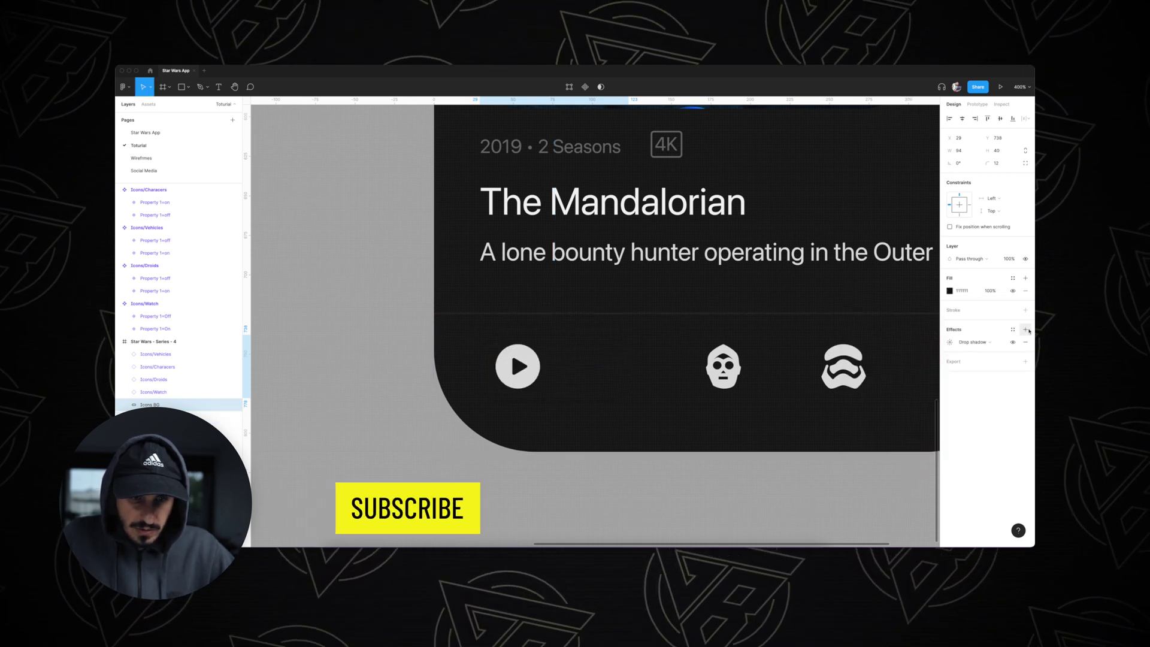
{"action": "left_click", "coordinate": [950, 342]}
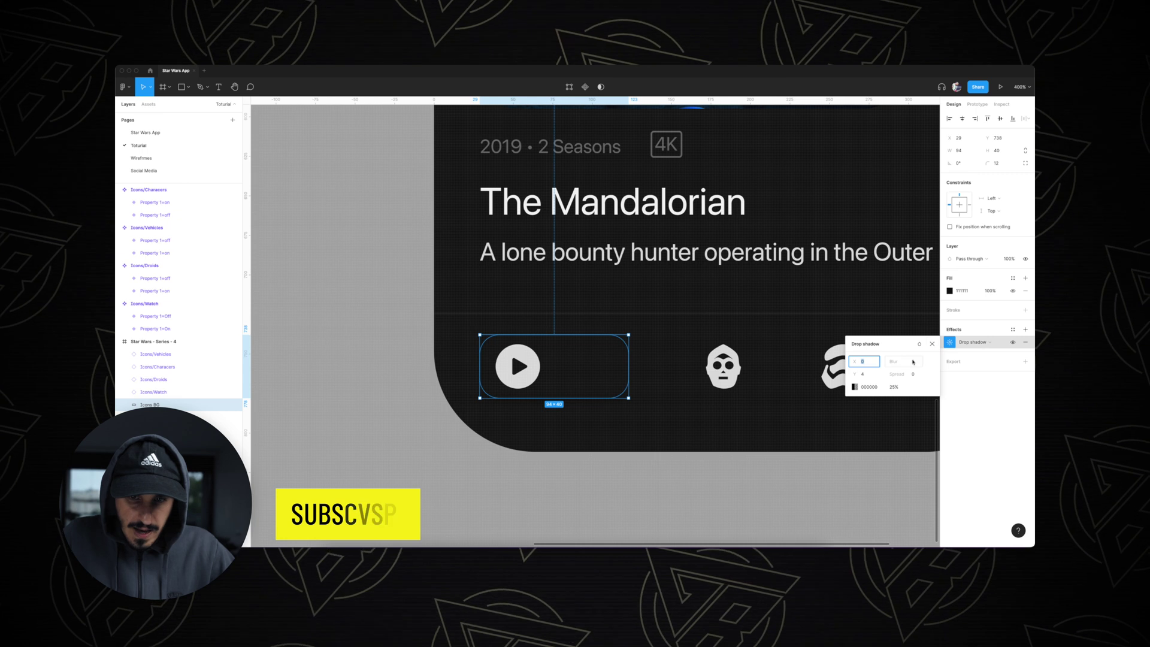
{"action": "left_click", "coordinate": [1001, 365]}
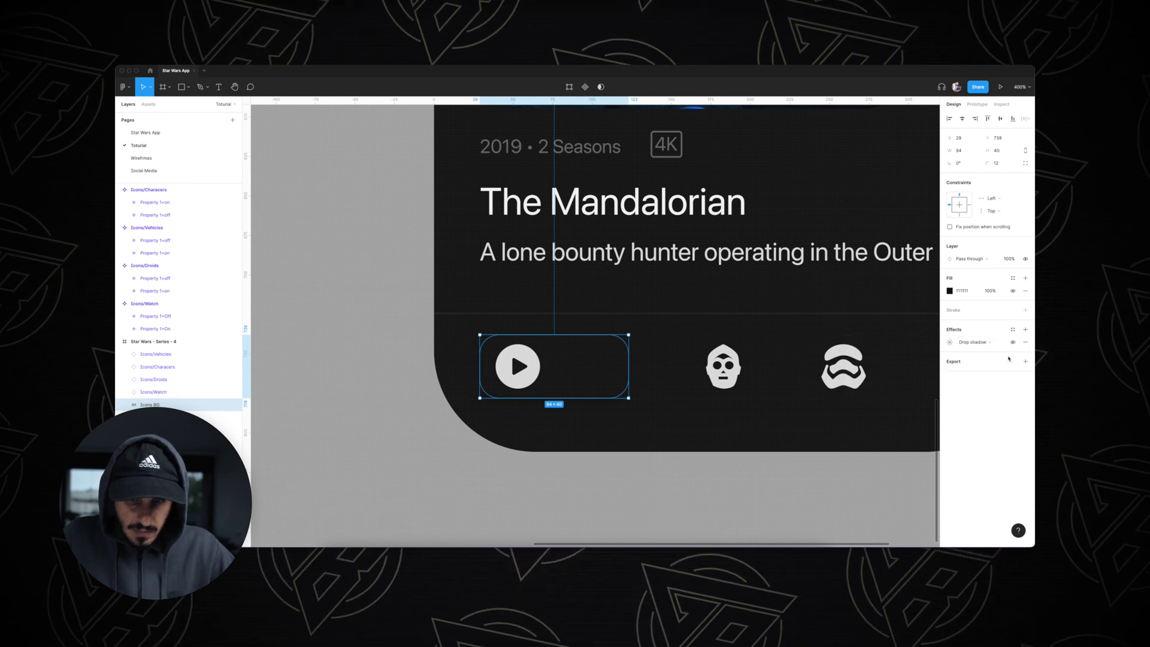
{"action": "left_click", "coordinate": [1026, 330]}
{"action": "left_click", "coordinate": [950, 343]}
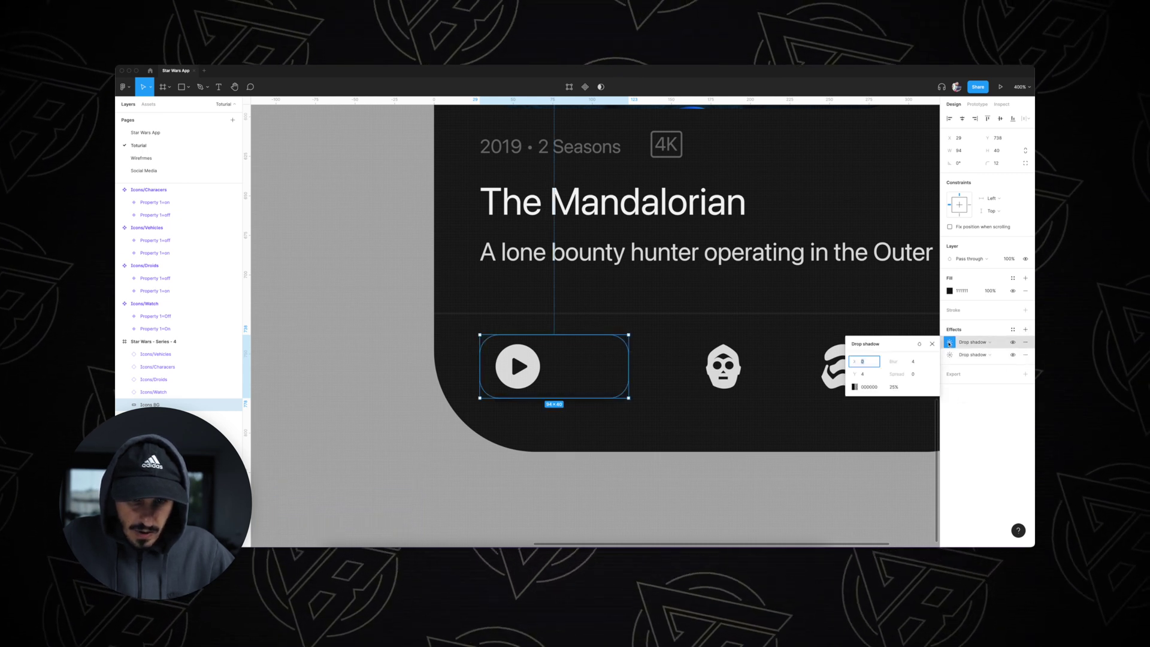
Step: Set the second listed drop shadow to X -8, Y -8, blur 24 and a faint white FFFFFF colour
{"action": "left_click", "coordinate": [950, 355]}
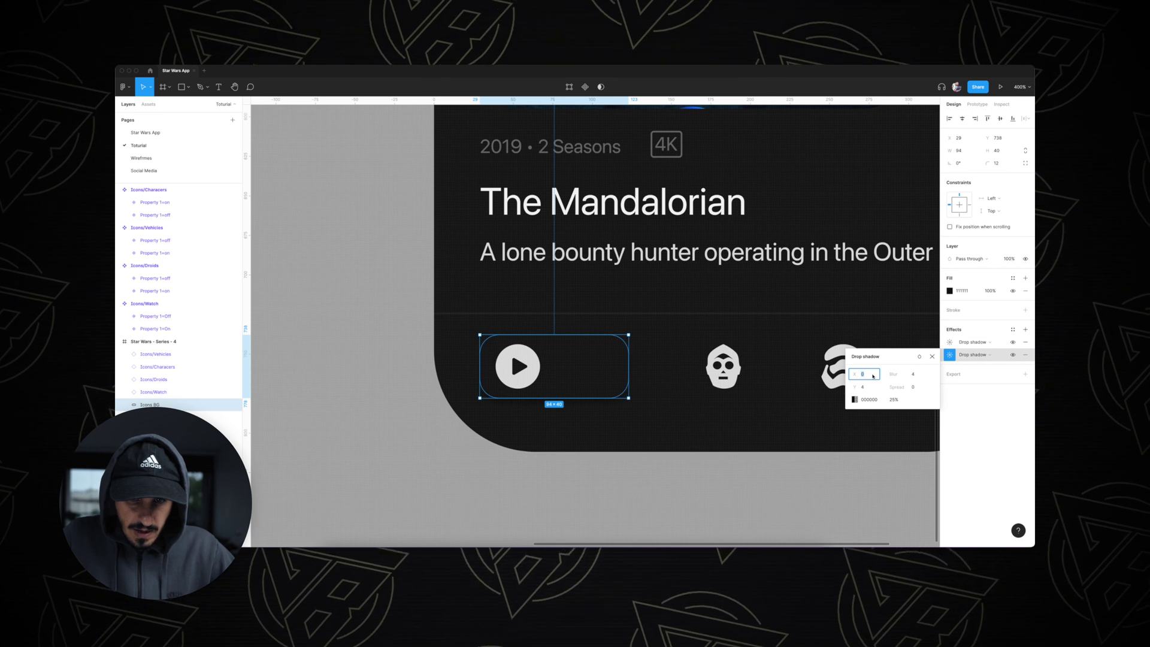
{"action": "key", "text": "Tab"}
{"action": "type", "text": "-8"}
{"action": "key", "text": "Tab"}
{"action": "type", "text": "24"}
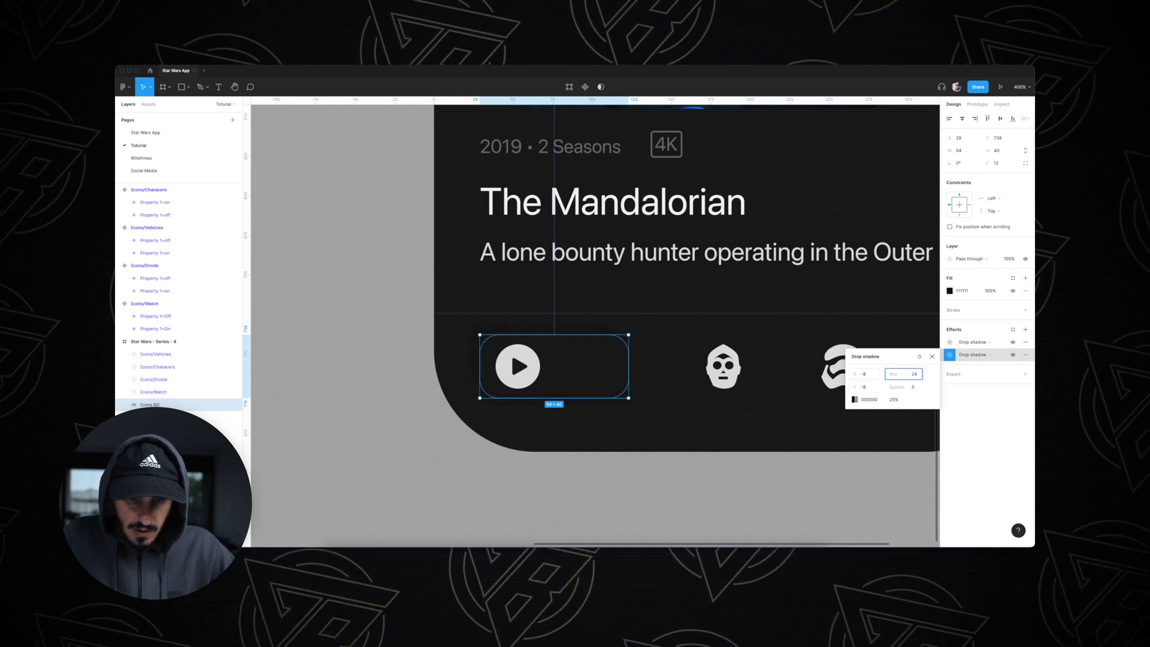
{"action": "left_click", "coordinate": [855, 399]}
{"action": "left_click_drag", "start_coordinate": [785, 368], "coordinate": [642, 293]}
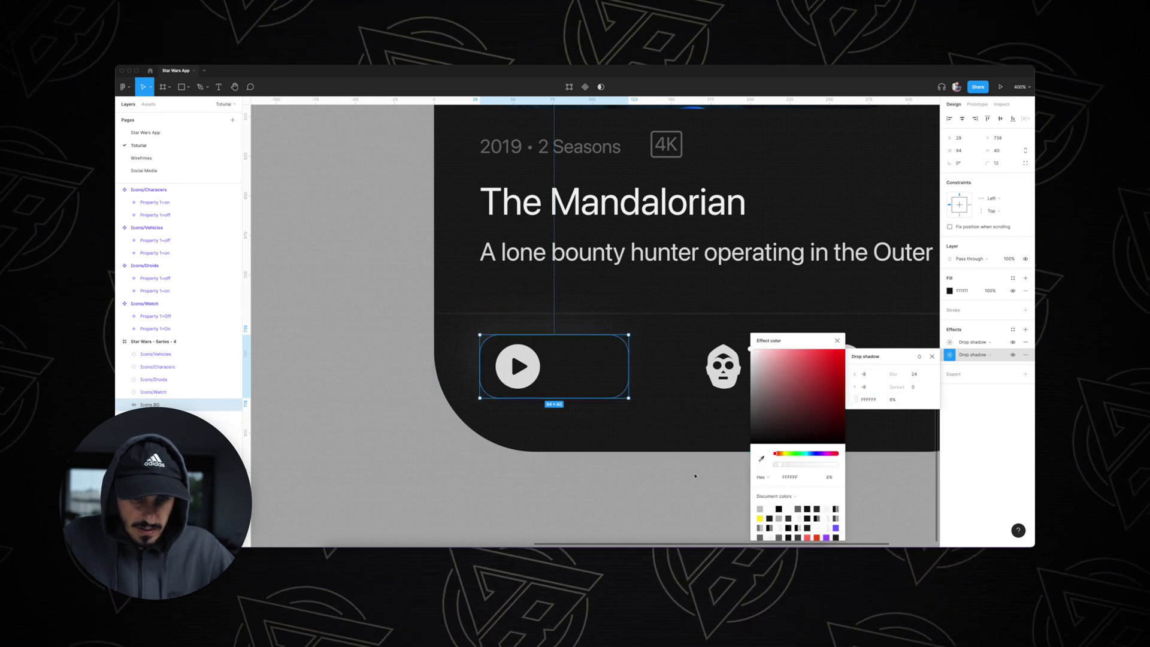
{"action": "left_click", "coordinate": [691, 482]}
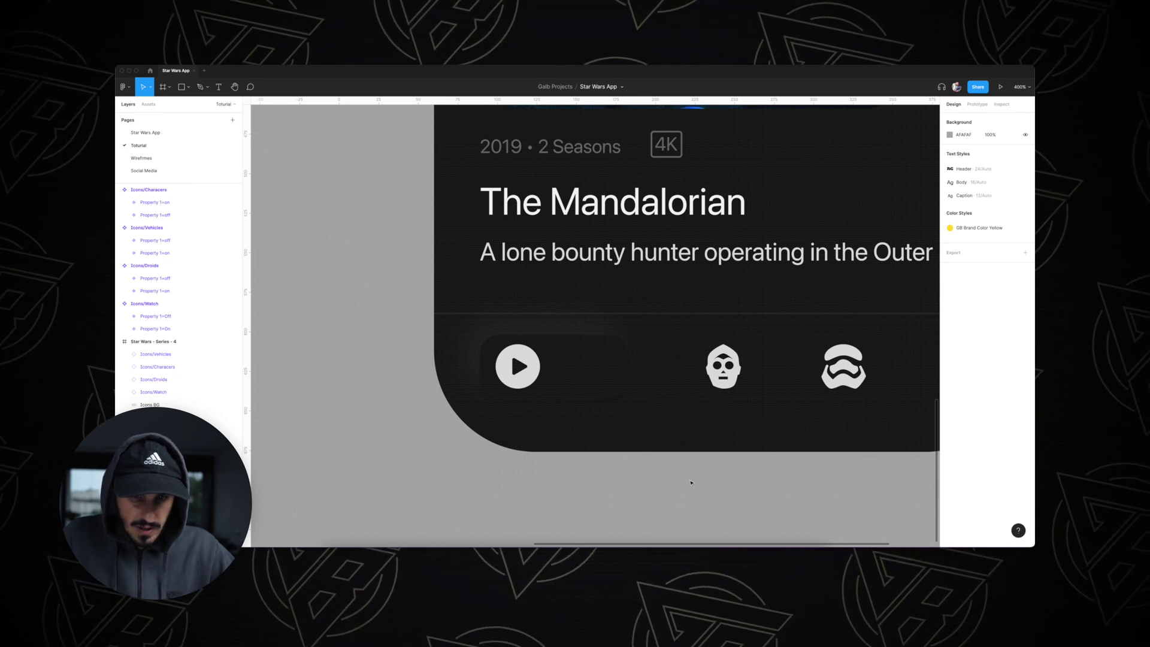
Step: Give the Icons BG rectangle's 1-pixel inside stroke a linear gradient running diagonally from its upper-left to its lower-right corner
{"action": "left_click", "coordinate": [600, 383]}
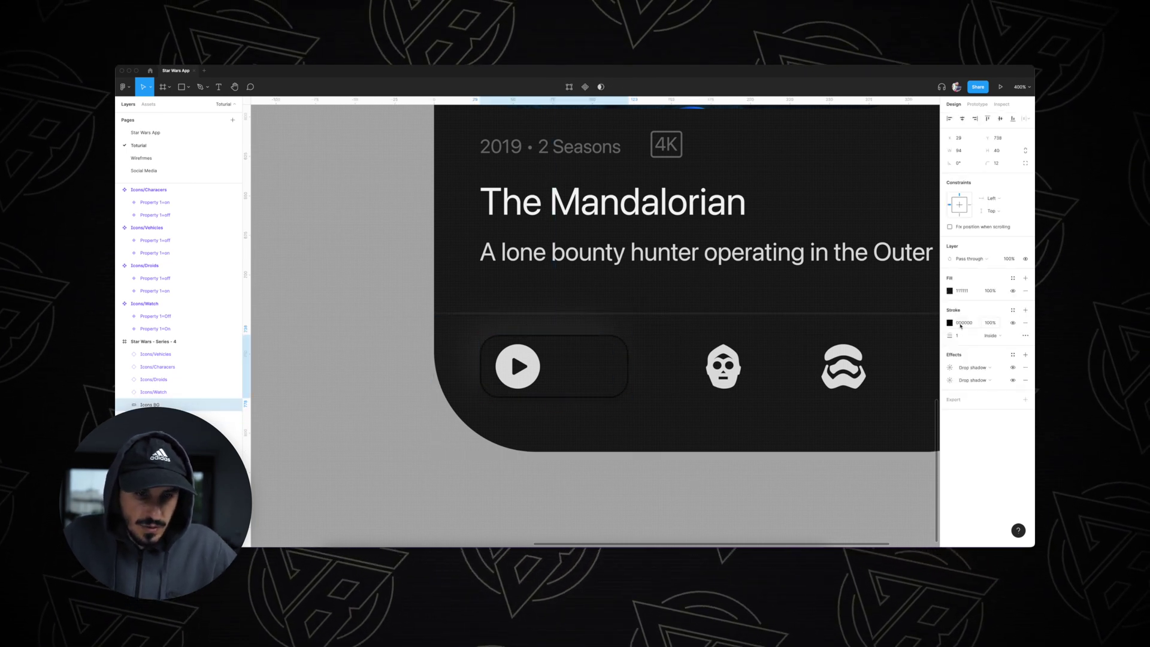
{"action": "left_click", "coordinate": [949, 322]}
{"action": "left_click", "coordinate": [866, 324]}
{"action": "left_click", "coordinate": [867, 334]}
{"action": "left_click_drag", "start_coordinate": [554, 333], "coordinate": [484, 329]}
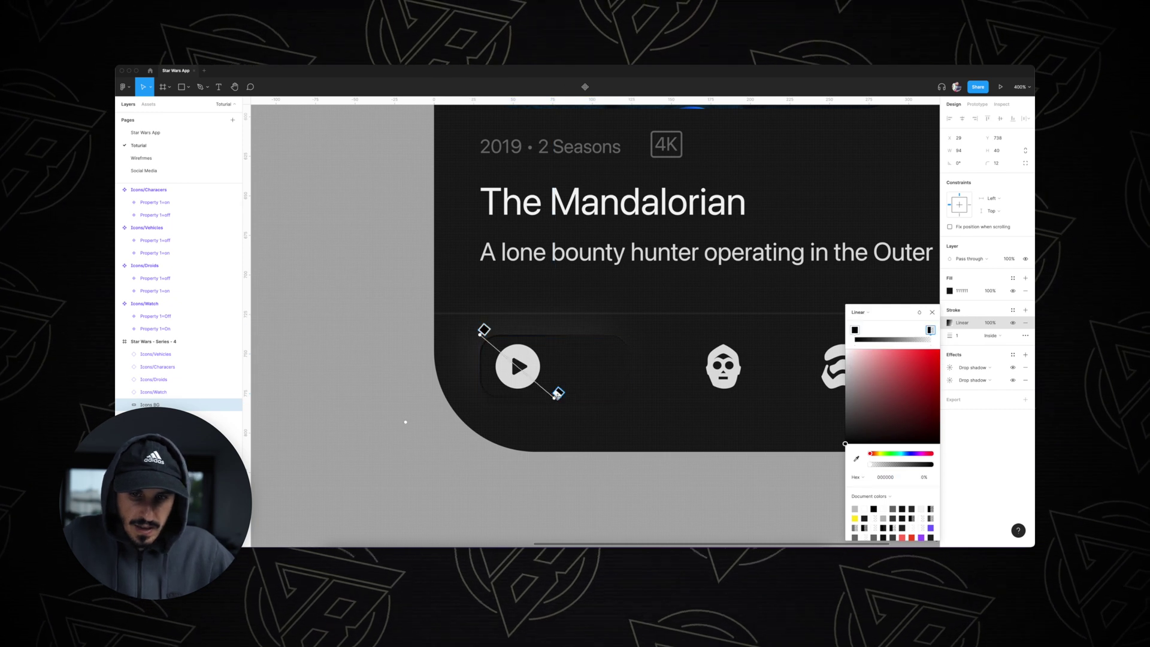
{"action": "left_click_drag", "start_coordinate": [558, 406], "coordinate": [631, 398]}
Step: Recolour both stops of the stroke gradient to opaque dark greys, with the starting stop at 0E0E0E
{"action": "left_click", "coordinate": [484, 329]}
{"action": "mouse_move", "coordinate": [846, 443]}
{"action": "left_mouse_down"}
{"action": "mouse_move", "coordinate": [843, 427]}
{"action": "mouse_move", "coordinate": [844, 437]}
{"action": "left_mouse_up"}
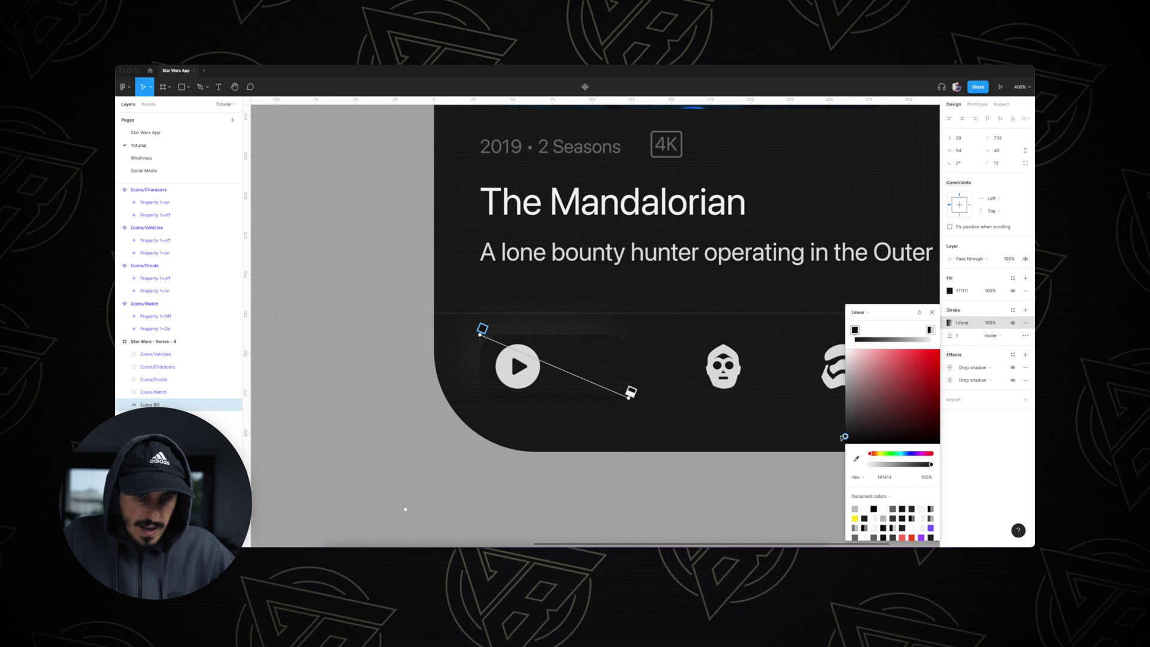
{"action": "left_click", "coordinate": [630, 391]}
{"action": "left_click", "coordinate": [845, 416]}
{"action": "left_click", "coordinate": [481, 328]}
{"action": "left_click_drag", "start_coordinate": [845, 437], "coordinate": [845, 436]}
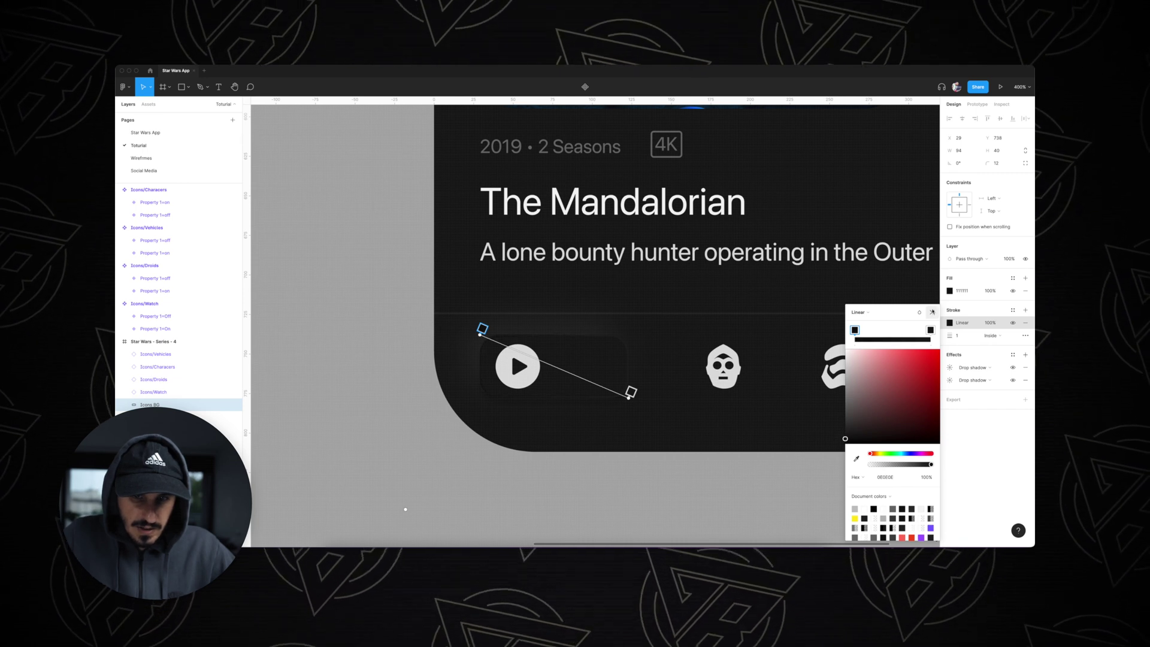
{"action": "left_click", "coordinate": [693, 468]}
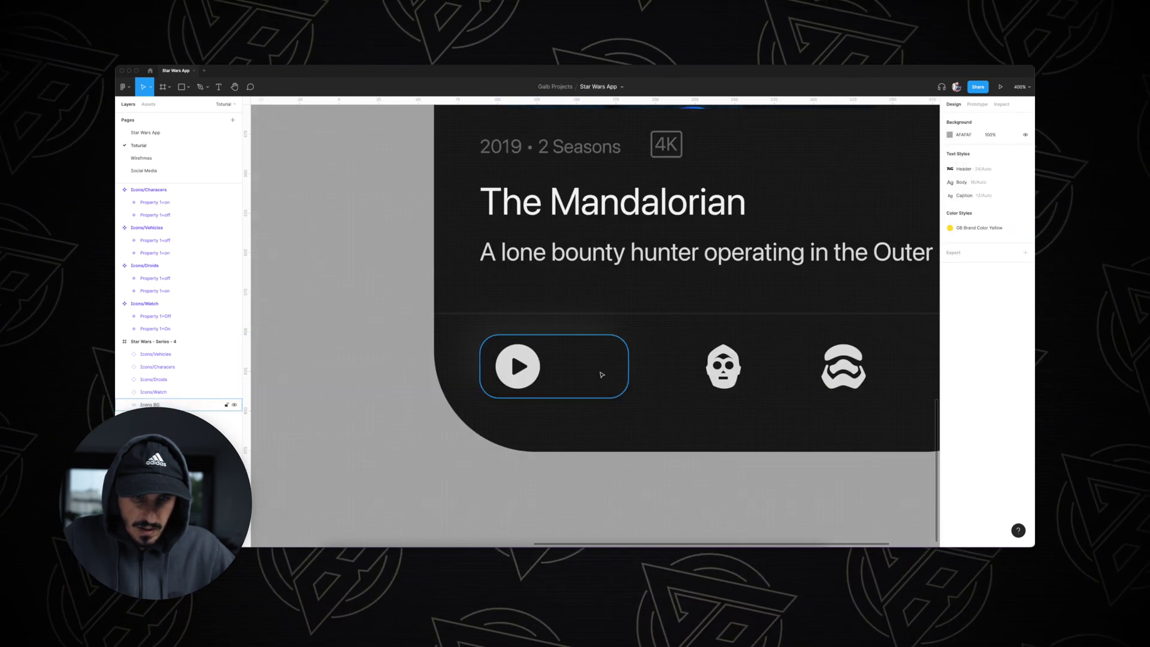
Step: Set the black drop shadow of the Icons BG rectangle to blur 8 and 45% opacity
{"action": "left_click", "coordinate": [950, 367]}
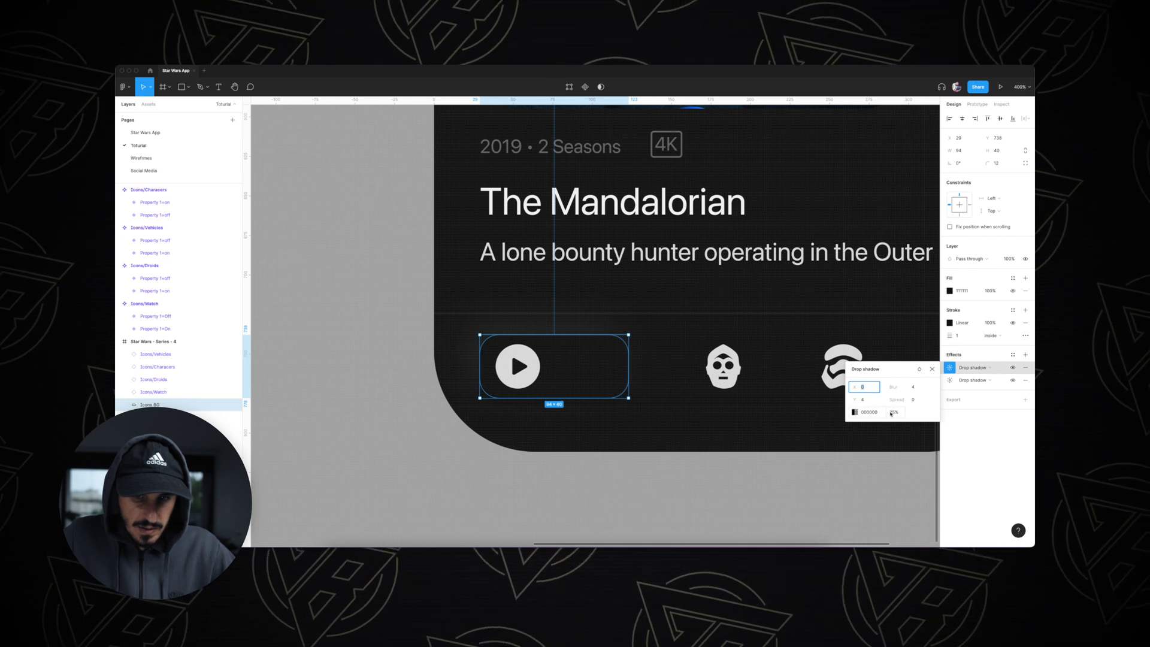
{"action": "mouse_move", "coordinate": [907, 390]}
{"action": "left_mouse_down"}
{"action": "mouse_move", "coordinate": [991, 386]}
{"action": "mouse_move", "coordinate": [925, 389]}
{"action": "mouse_move", "coordinate": [888, 412]}
{"action": "mouse_move", "coordinate": [974, 408]}
{"action": "mouse_move", "coordinate": [909, 412]}
{"action": "left_mouse_up"}
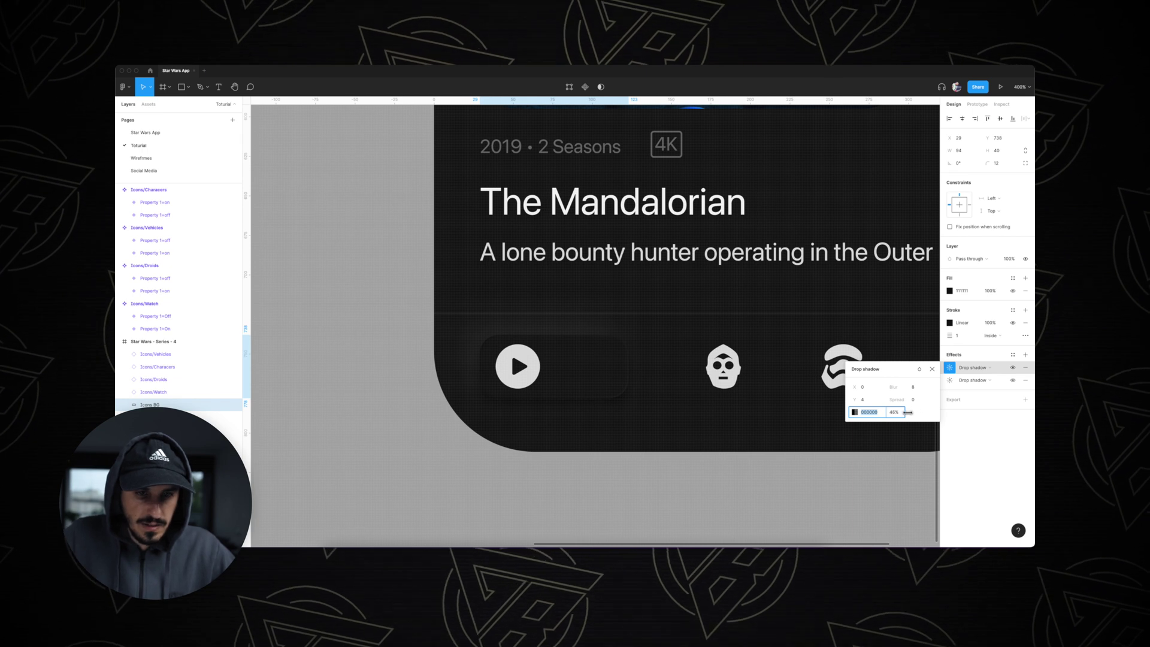
{"action": "left_click", "coordinate": [920, 369]}
{"action": "left_click", "coordinate": [921, 370]}
{"action": "left_click", "coordinate": [933, 369]}
{"action": "left_click", "coordinate": [755, 484]}
Step: Add the text "Watch" inside the Icons BG rectangle, to the right of the Watch icon and vertically centred with it
{"action": "key", "text": "super+minus"}
{"action": "key", "text": "super+minus"}
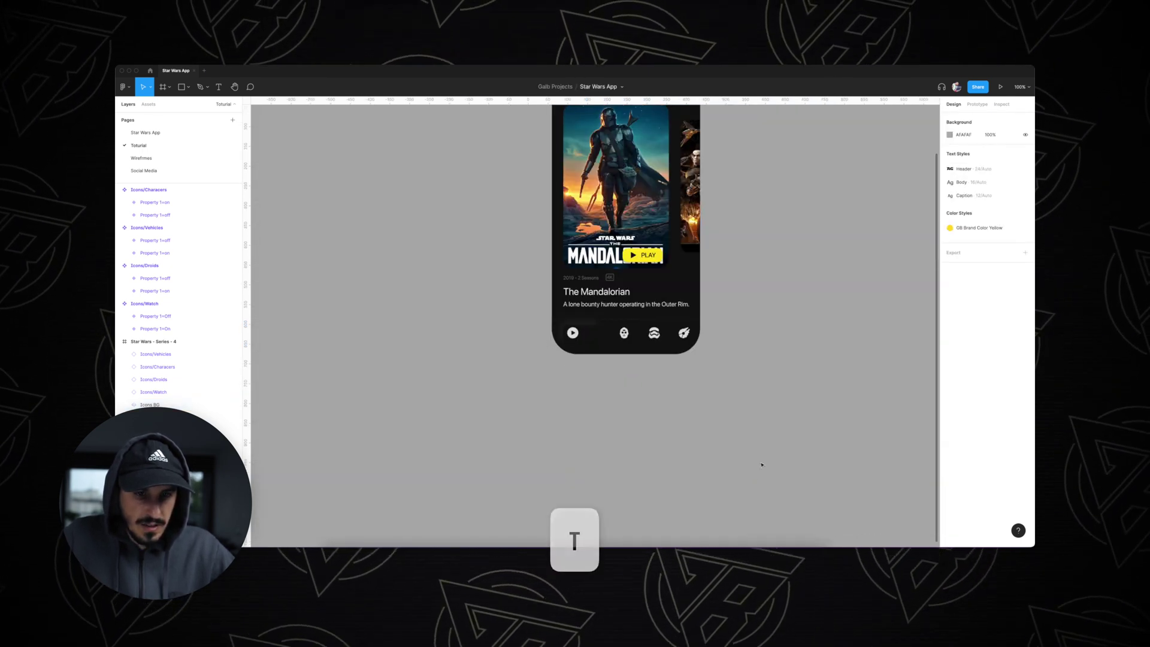
{"action": "key", "text": "super+plus"}
{"action": "key", "text": "super+plus"}
{"action": "key", "text": "super+plus"}
{"action": "key", "text": "minus"}
{"action": "left_click", "coordinate": [580, 363]}
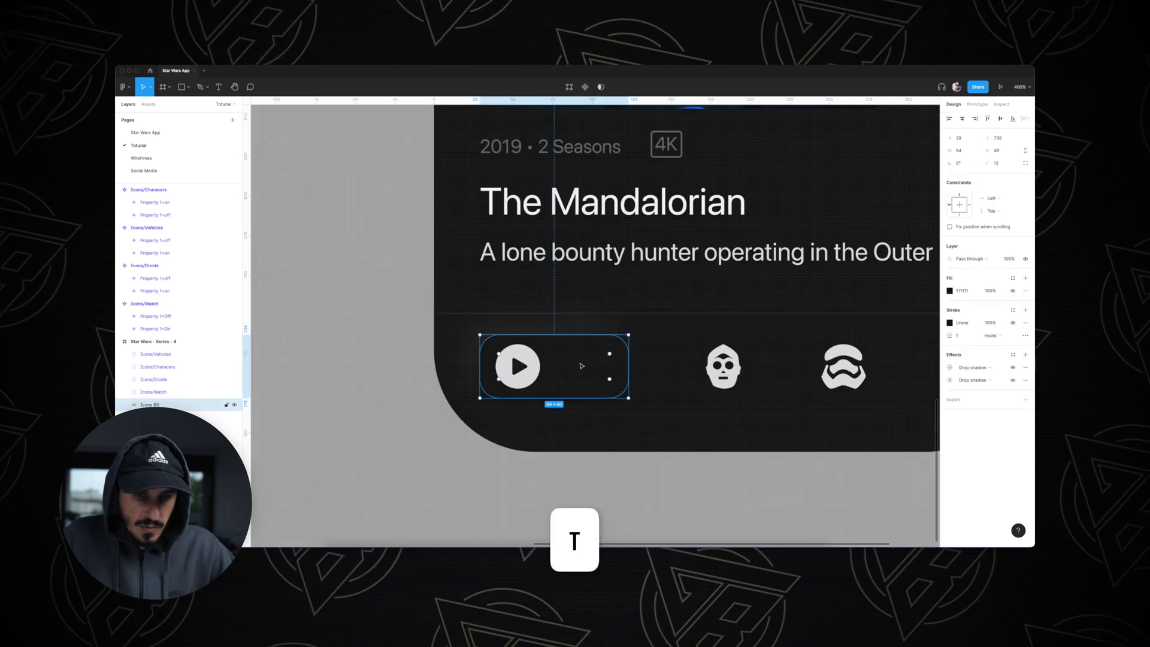
{"action": "type", "text": "War"}
{"action": "key", "text": "BackSpace"}
{"action": "type", "text": "tch"}
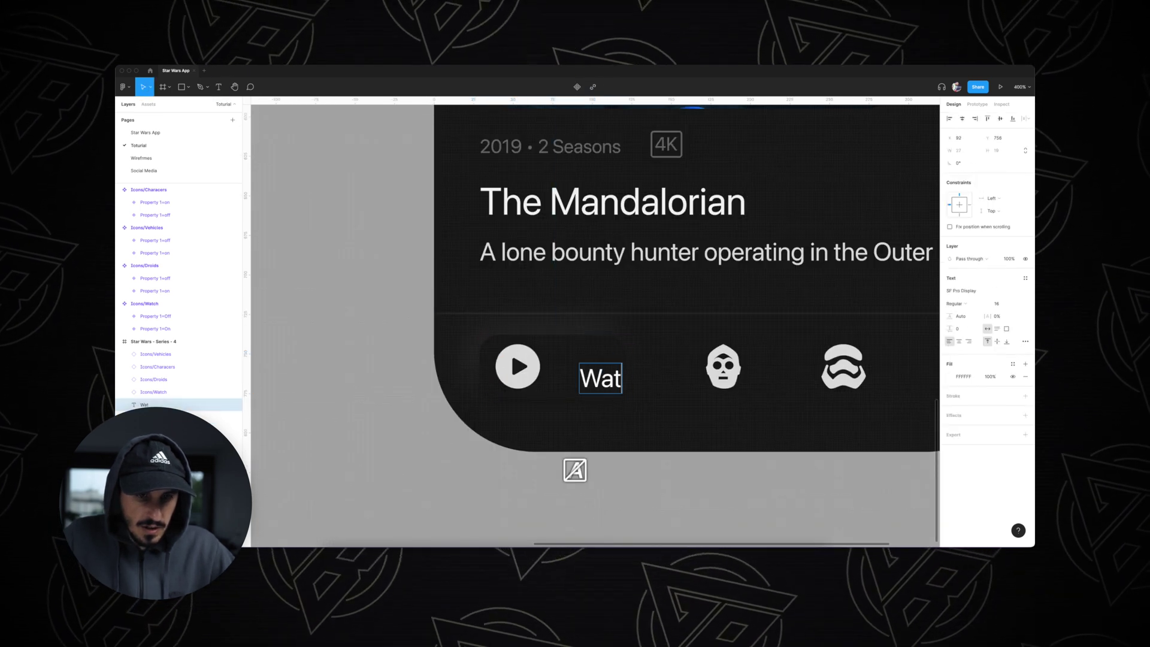
{"action": "key", "text": "Escape"}
{"action": "left_click_drag", "start_coordinate": [593, 380], "coordinate": [570, 367]}
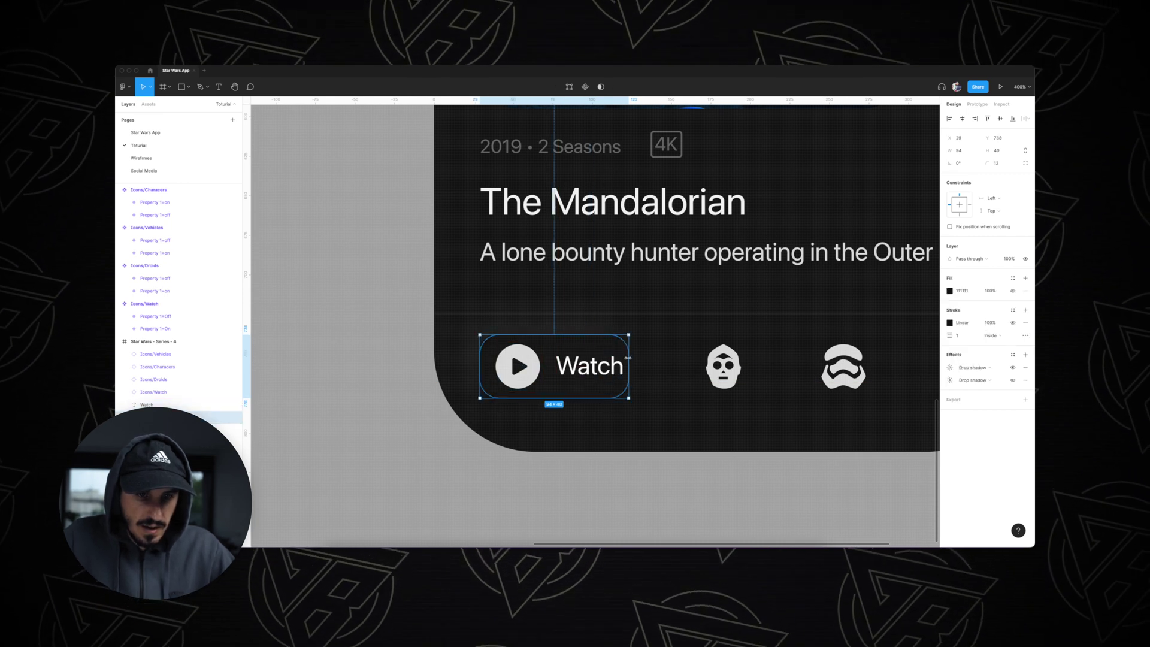
{"action": "left_click", "coordinate": [713, 475]}
{"action": "key", "text": "shift+0"}
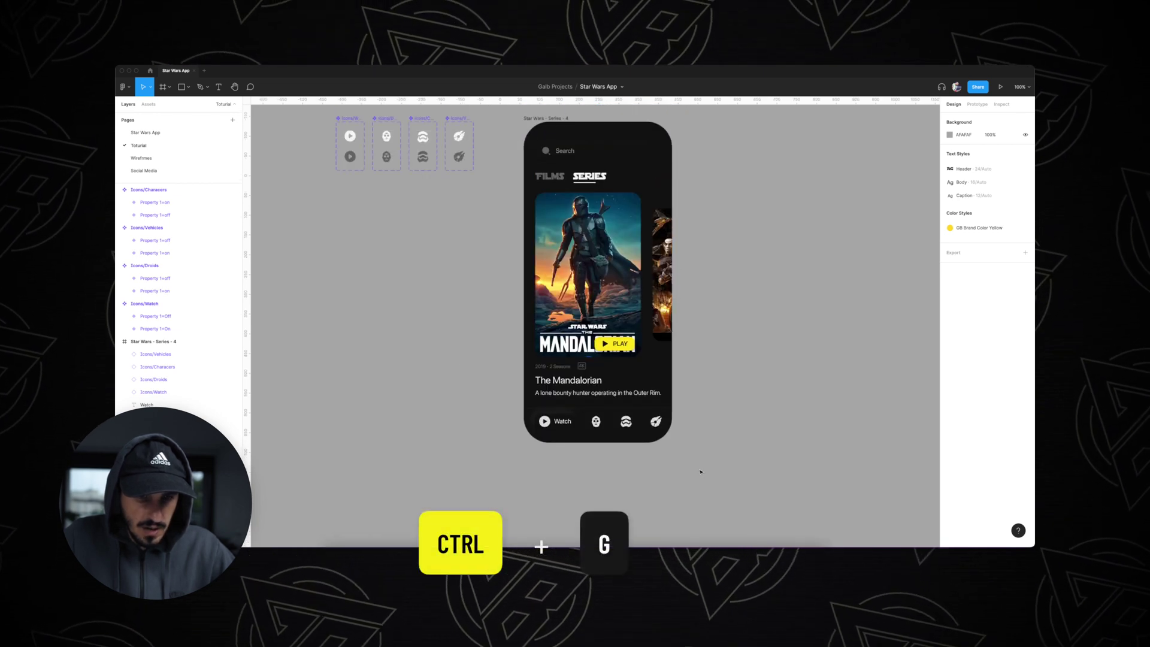
Step: Show the layout grid and group the Watch text, the Watch icon and the Icons BG rectangle
{"action": "key", "text": "plus"}
{"action": "left_click_drag", "start_coordinate": [729, 470], "coordinate": [703, 361]}
{"action": "key", "text": "ctrl+g"}
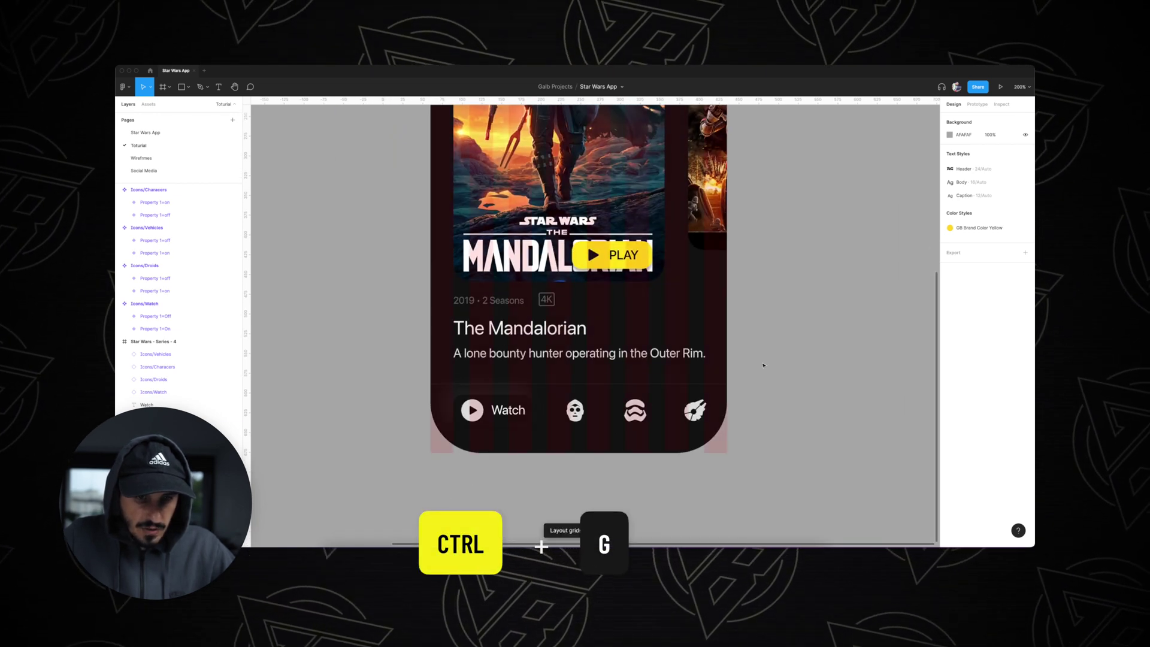
{"action": "left_click", "coordinate": [695, 411]}
{"action": "left_click", "coordinate": [635, 411], "text": "shift"}
{"action": "left_click", "coordinate": [575, 411], "text": "shift"}
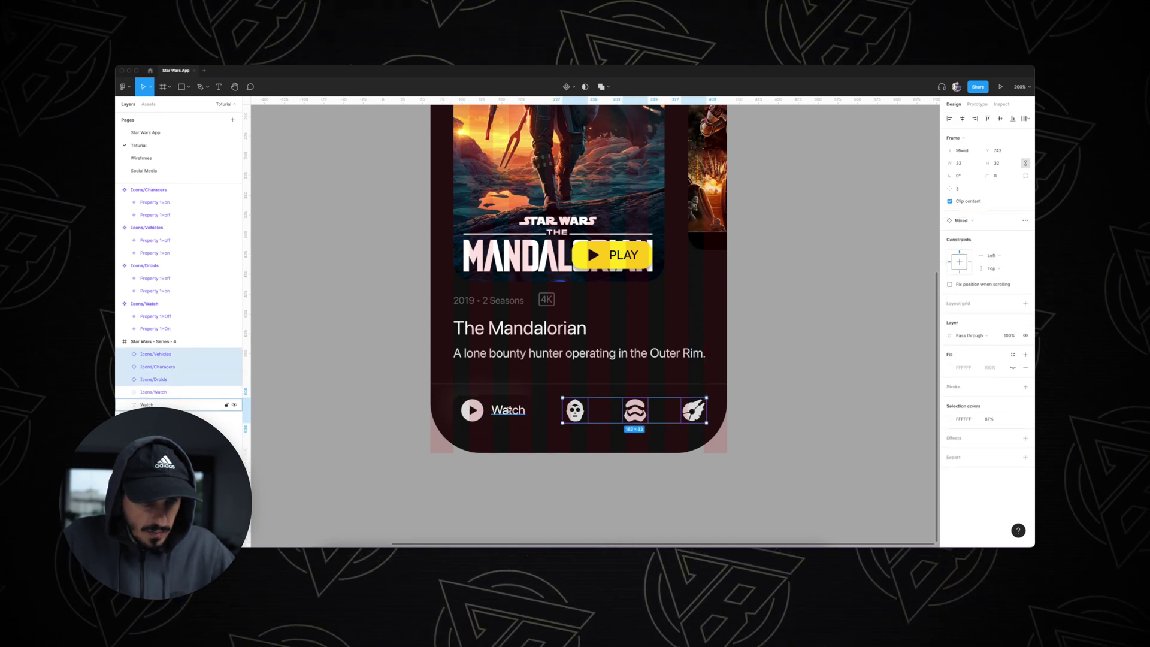
{"action": "left_click", "coordinate": [500, 409]}
{"action": "left_click", "coordinate": [473, 410], "text": "shift"}
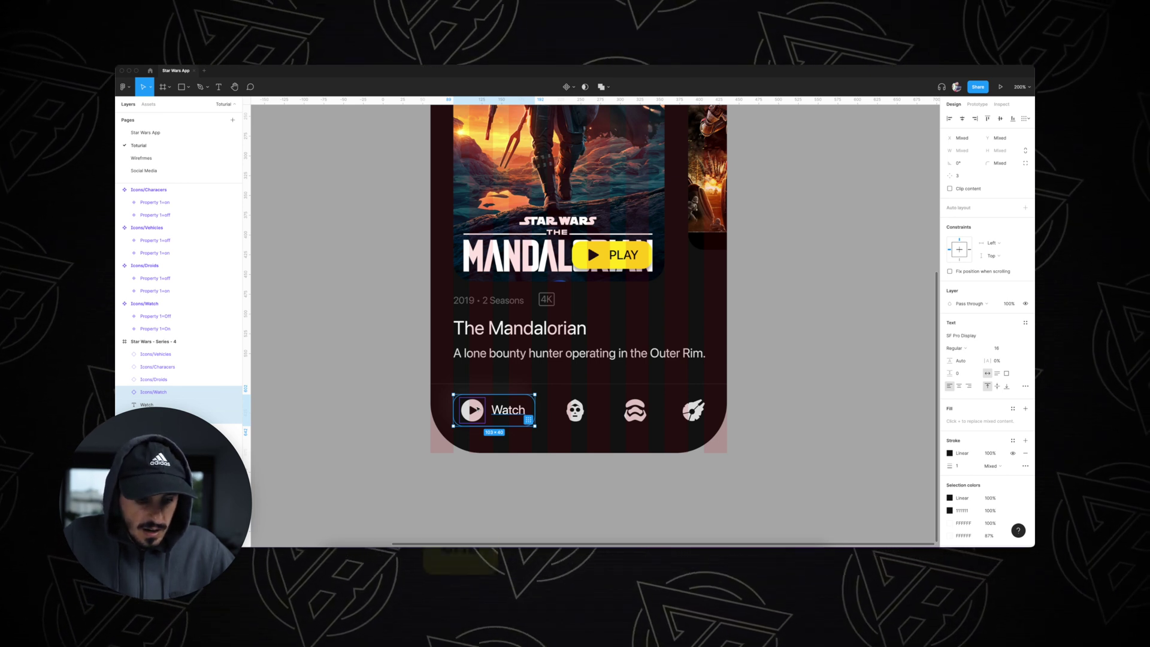
{"action": "key", "text": "super+g"}
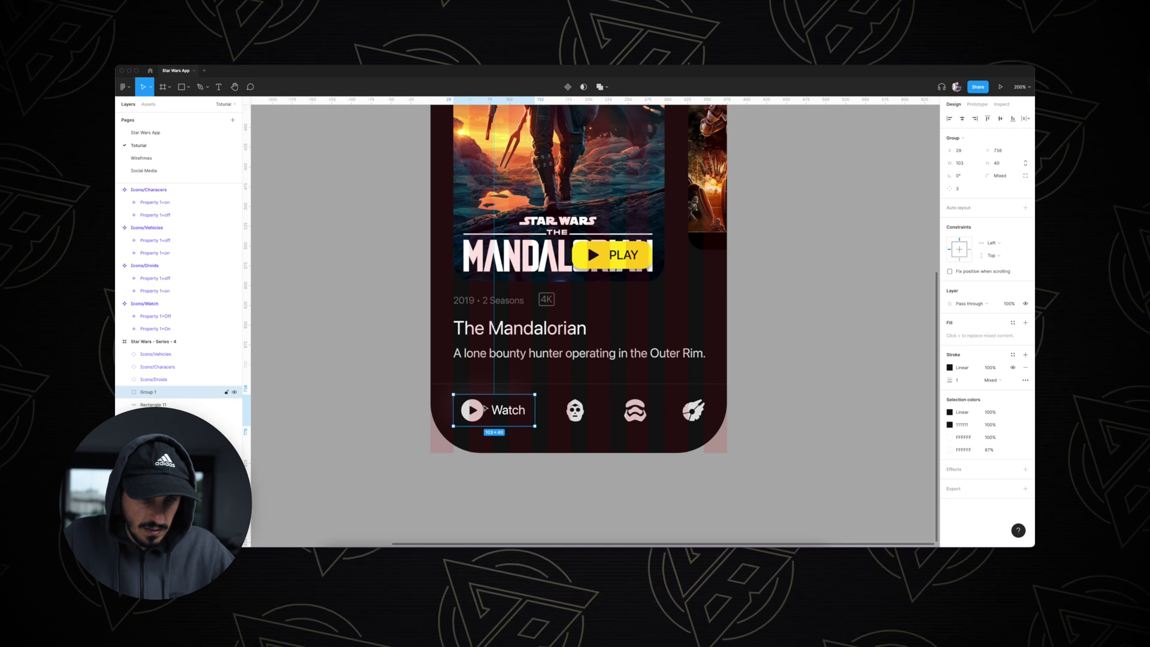
Step: Distribute the horizontal spacing of the Watch group and the three other navigation icons, and hide the layout grid
{"action": "left_click", "coordinate": [576, 410], "text": "shift"}
{"action": "left_click", "coordinate": [635, 410], "text": "shift"}
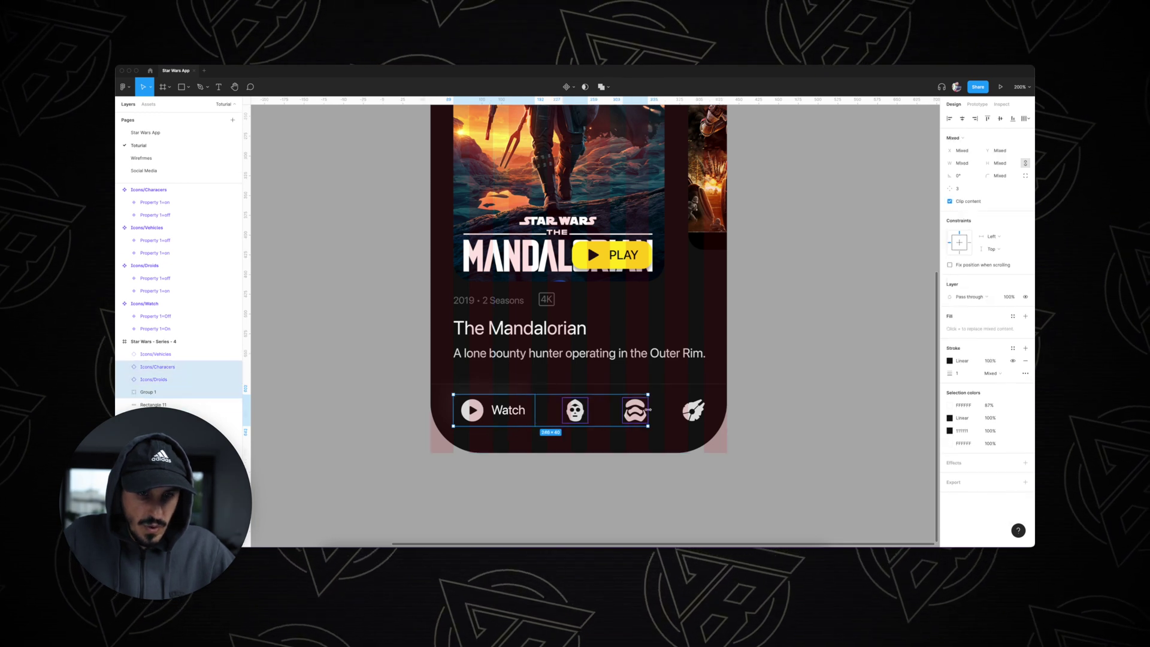
{"action": "left_click", "coordinate": [693, 411], "text": "shift"}
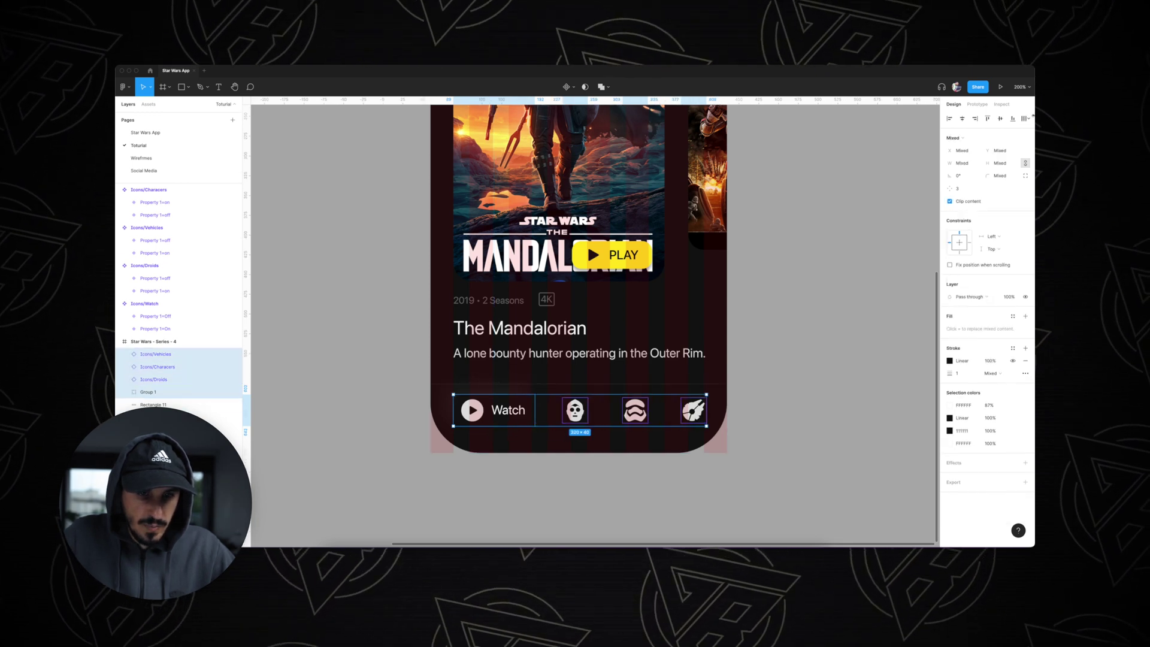
{"action": "left_click", "coordinate": [1028, 118]}
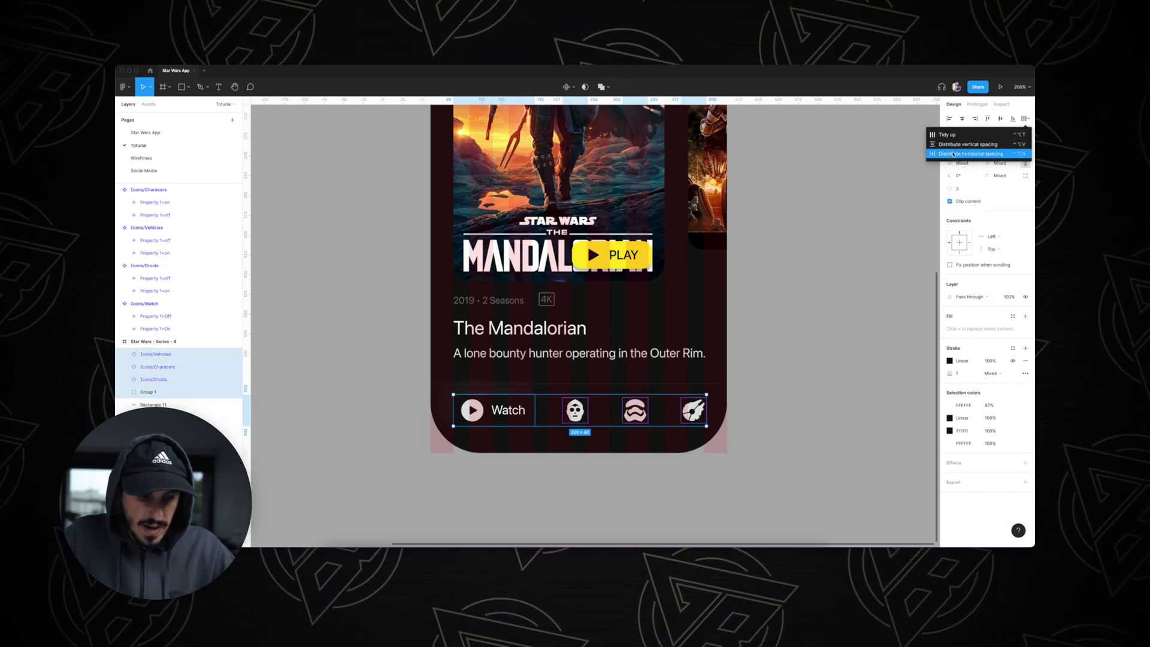
{"action": "left_click", "coordinate": [971, 153]}
{"action": "key", "text": "shift+g"}
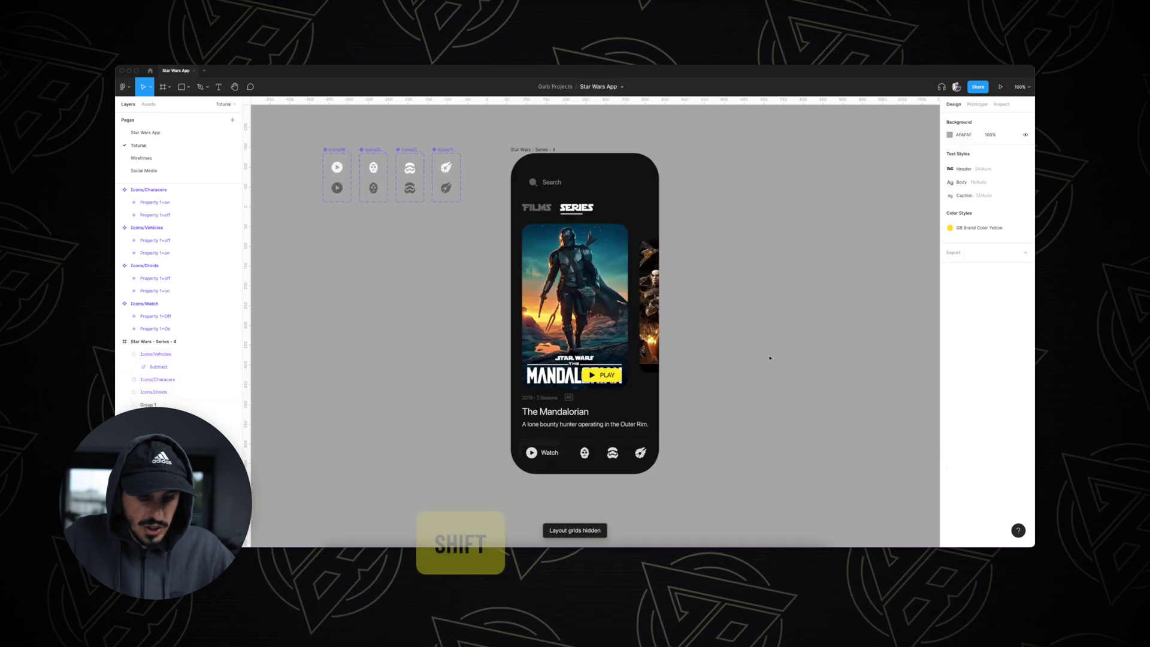
Step: Ungroup the Watch icon, its text and the background rectangle in the navigation bar
{"action": "scroll", "coordinate": [770, 358], "scroll_direction": "down", "scroll_amount": 2}
{"action": "left_click", "coordinate": [552, 414]}
{"action": "key", "text": "shift+super+g"}
Step: Switch Property 1 to off for the Droids, Characters and Vehicles icons in the navigation bar
{"action": "left_click", "coordinate": [584, 414]}
{"action": "left_click", "coordinate": [986, 233]}
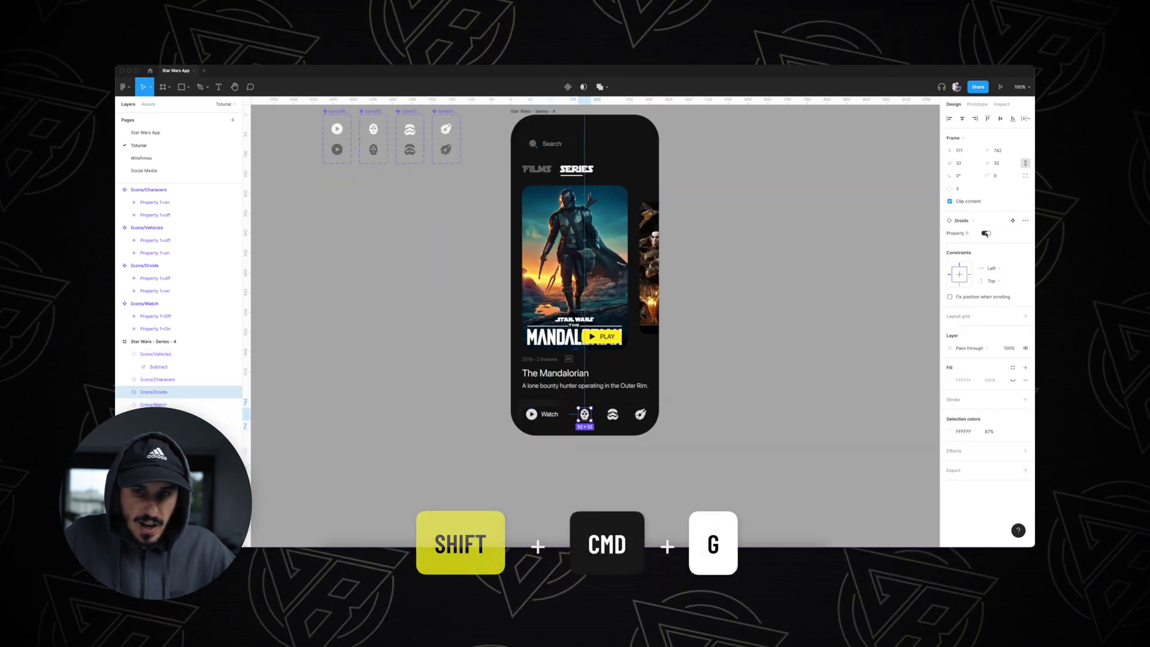
{"action": "left_click", "coordinate": [613, 414]}
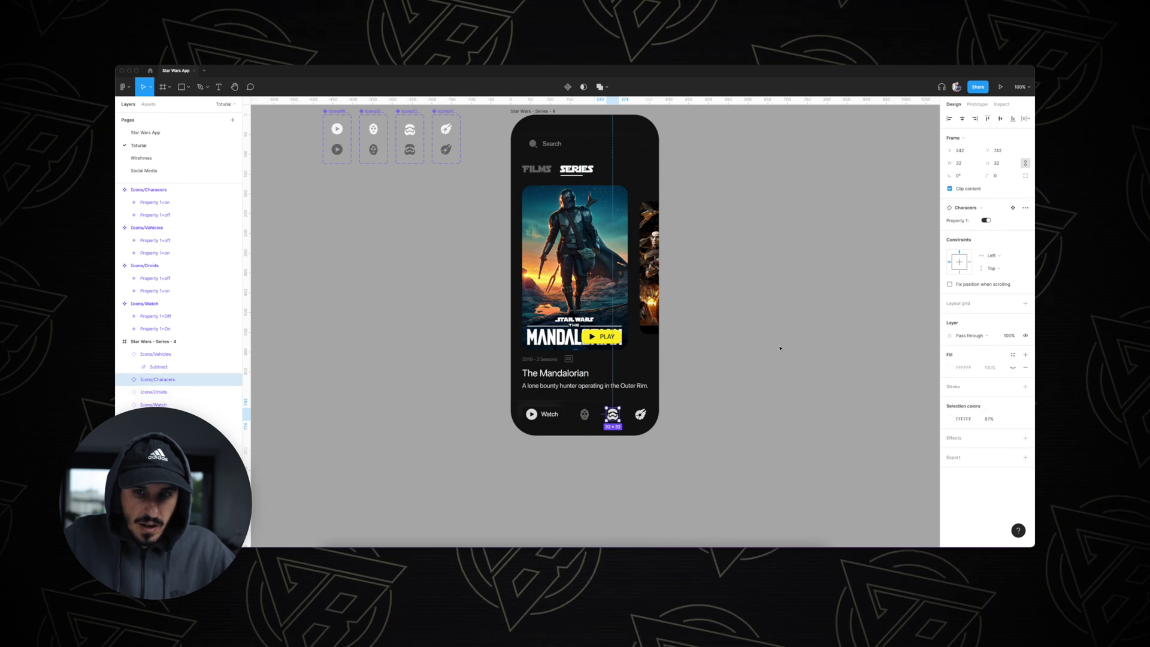
{"action": "left_click", "coordinate": [988, 221]}
{"action": "left_click", "coordinate": [640, 414]}
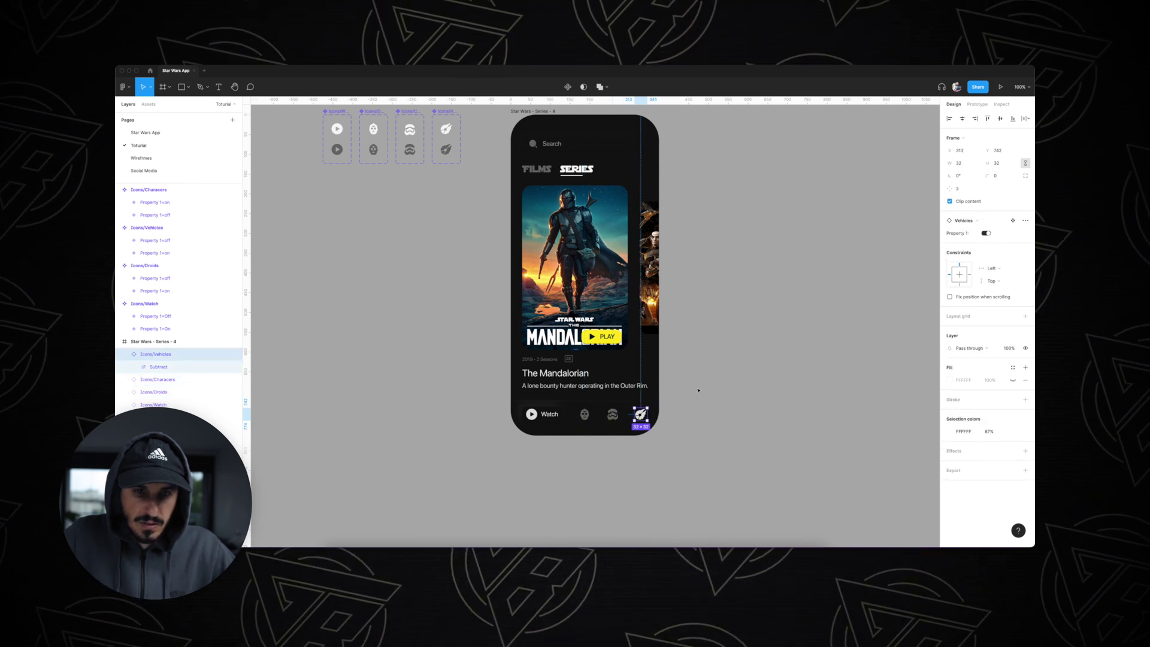
{"action": "left_click", "coordinate": [988, 233]}
{"action": "left_click", "coordinate": [750, 378]}
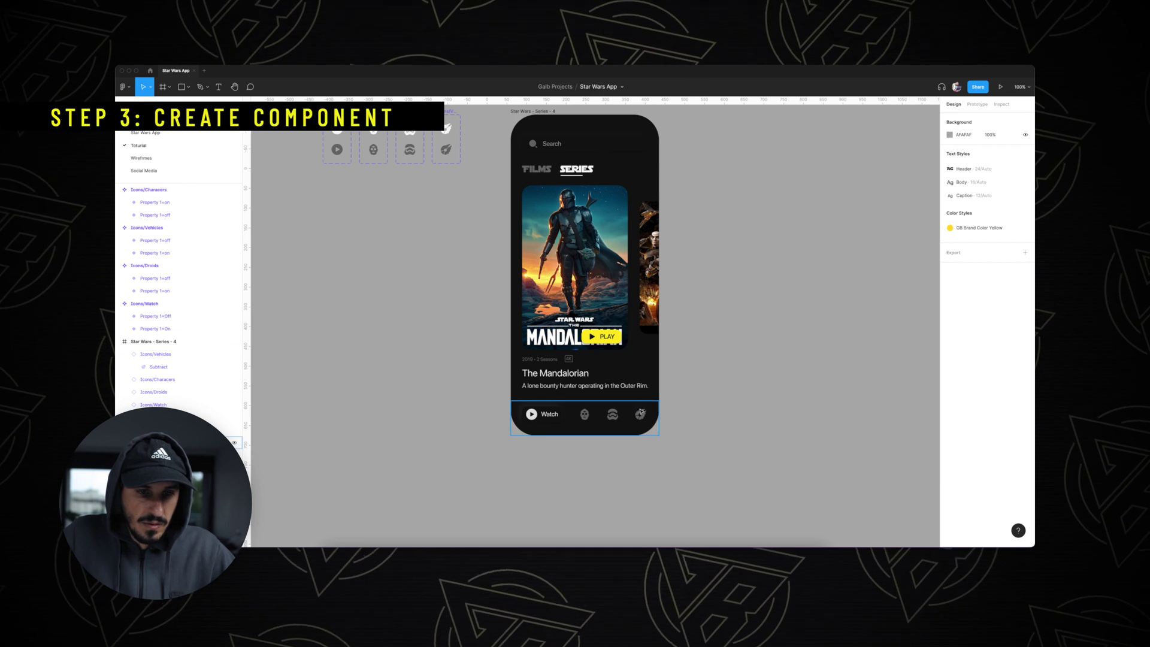
Step: Turn all the navigation bar elements into one component and move it out of the phone frame onto the canvas below the icon components
{"action": "left_click_drag", "start_coordinate": [660, 456], "coordinate": [508, 408]}
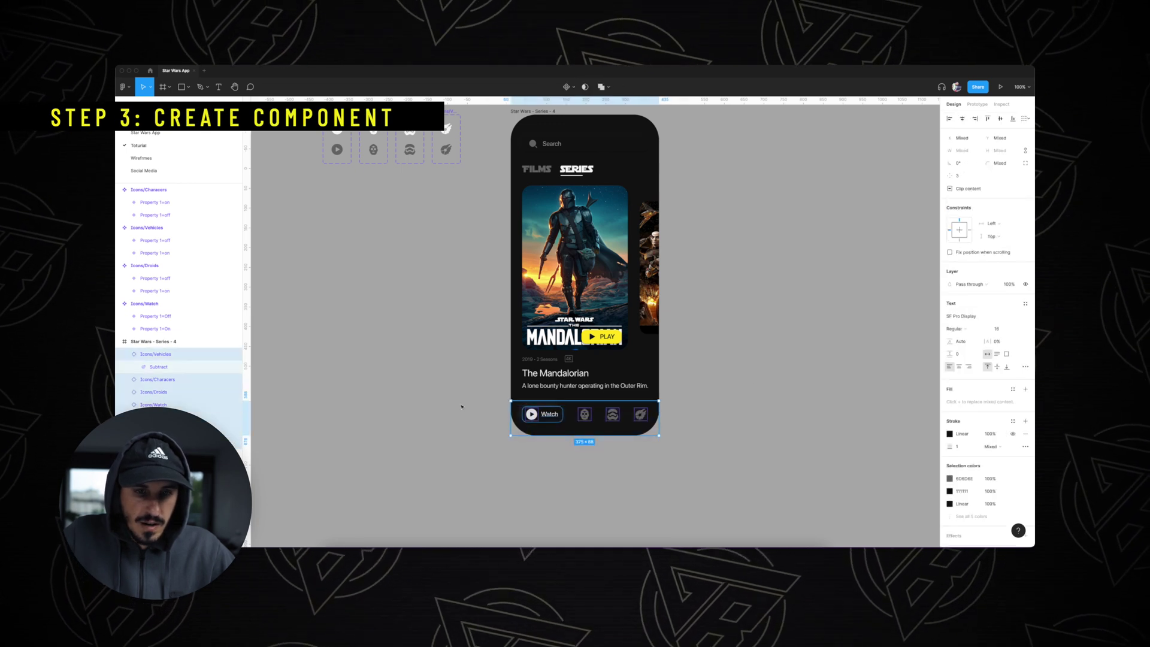
{"action": "key", "text": "alt+super+k"}
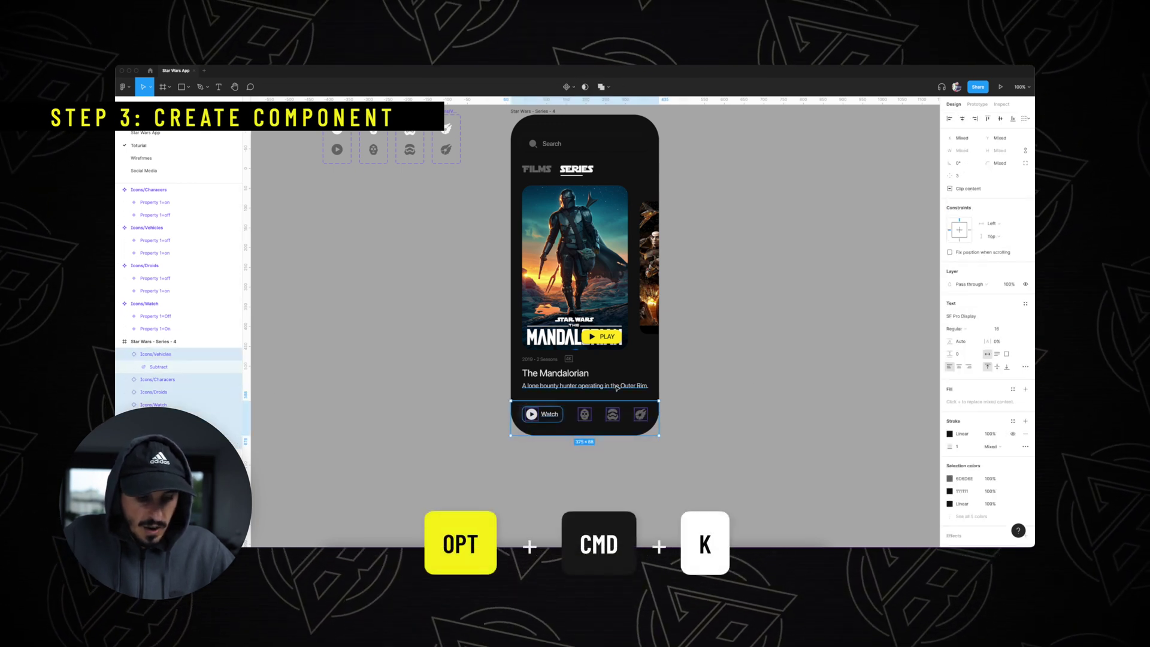
{"action": "key", "text": "alt+super+k"}
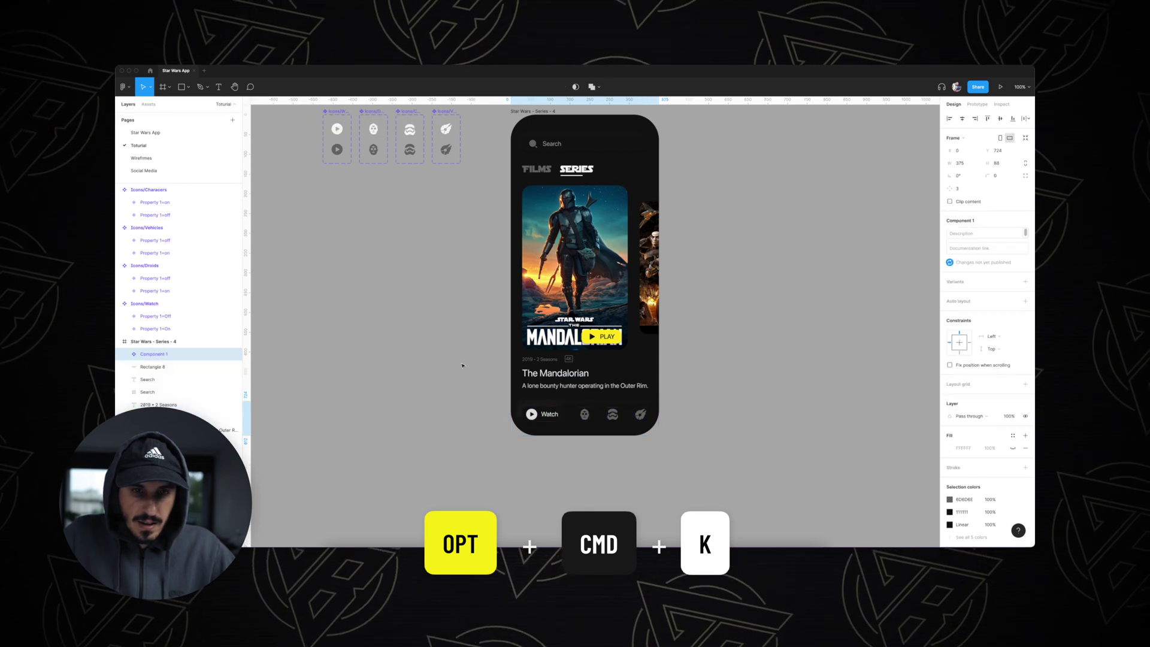
{"action": "scroll", "coordinate": [612, 359], "scroll_direction": "up", "scroll_amount": 1}
{"action": "scroll", "coordinate": [612, 359], "scroll_direction": "left", "scroll_amount": 2}
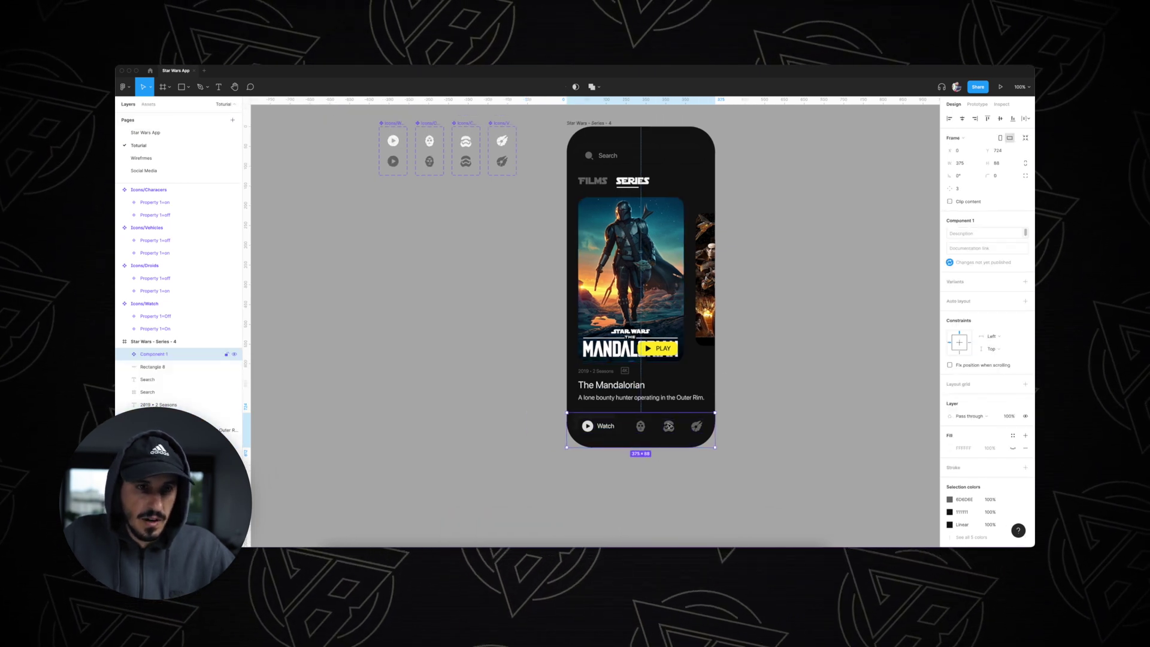
{"action": "left_click_drag", "start_coordinate": [660, 427], "coordinate": [462, 265]}
{"action": "scroll", "coordinate": [457, 278], "scroll_direction": "left", "scroll_amount": 5}
{"action": "scroll", "coordinate": [458, 277], "scroll_direction": "up", "scroll_amount": 3}
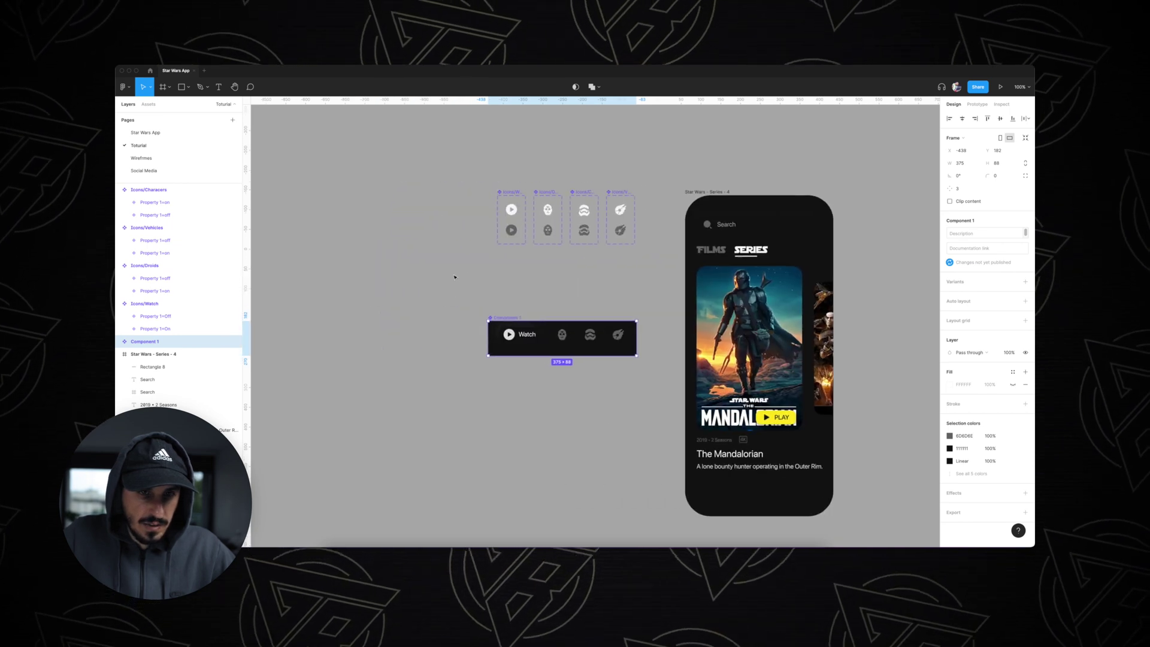
Step: Rename the navigation bar component as "Nav Menu"
{"action": "left_click", "coordinate": [515, 274]}
{"action": "left_click", "coordinate": [513, 317]}
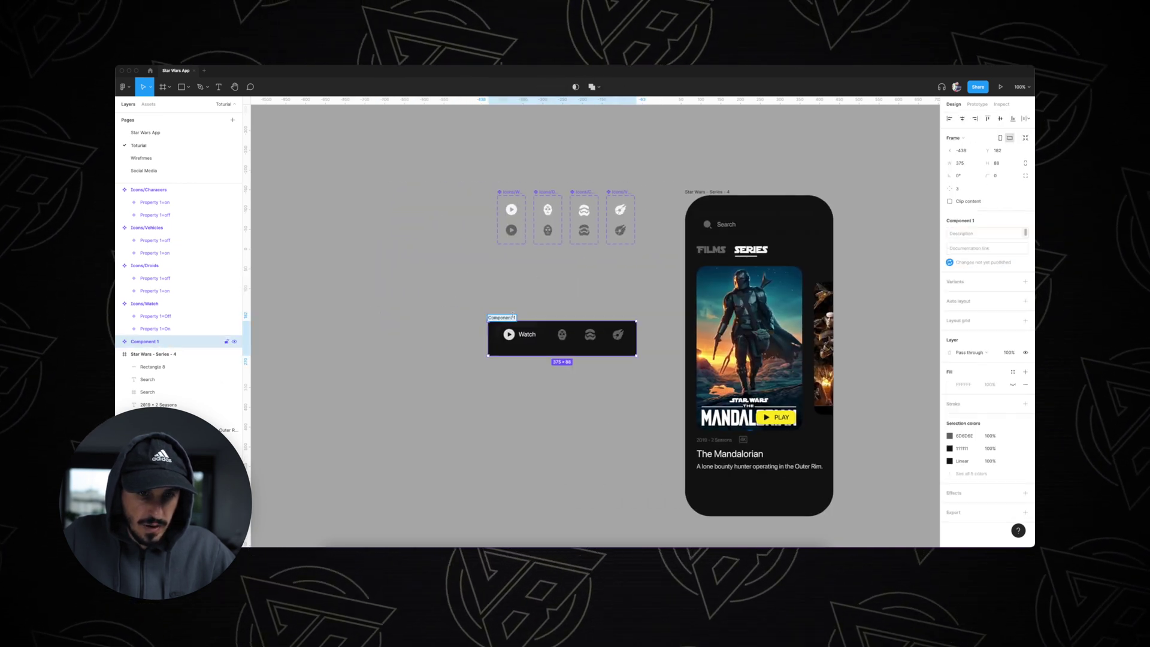
{"action": "type", "text": "Nav Menu"}
{"action": "key", "text": "Return"}
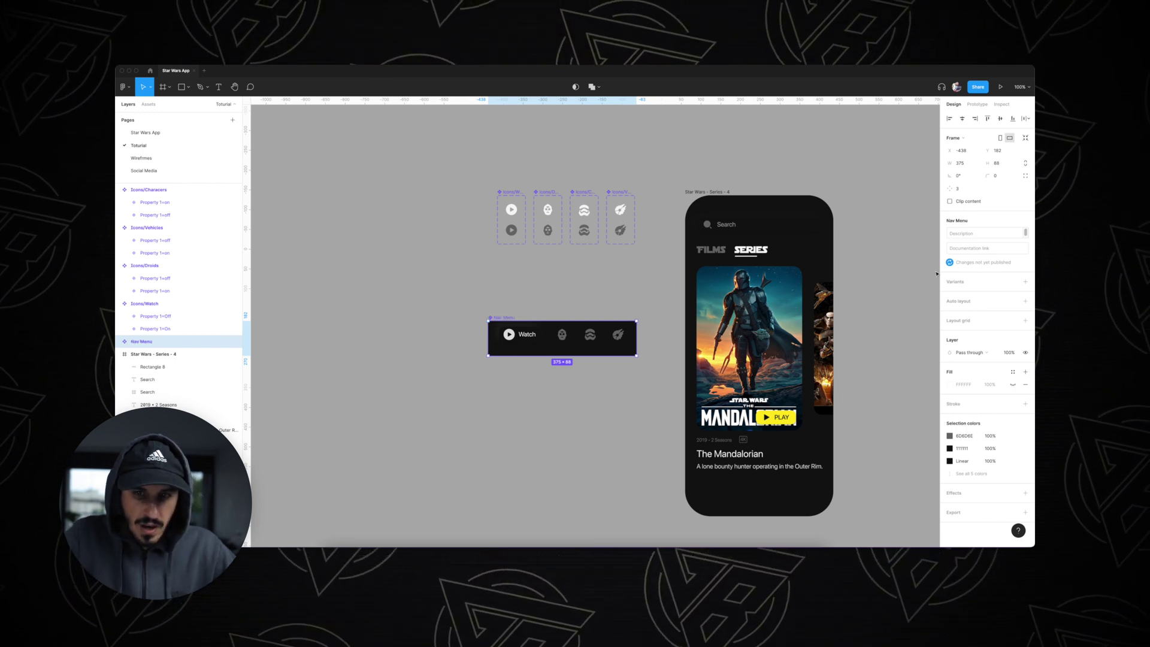
Step: Add a second variant to the Nav Menu component and name the first variant "Watch" and the second "Droids"
{"action": "left_click", "coordinate": [1025, 283]}
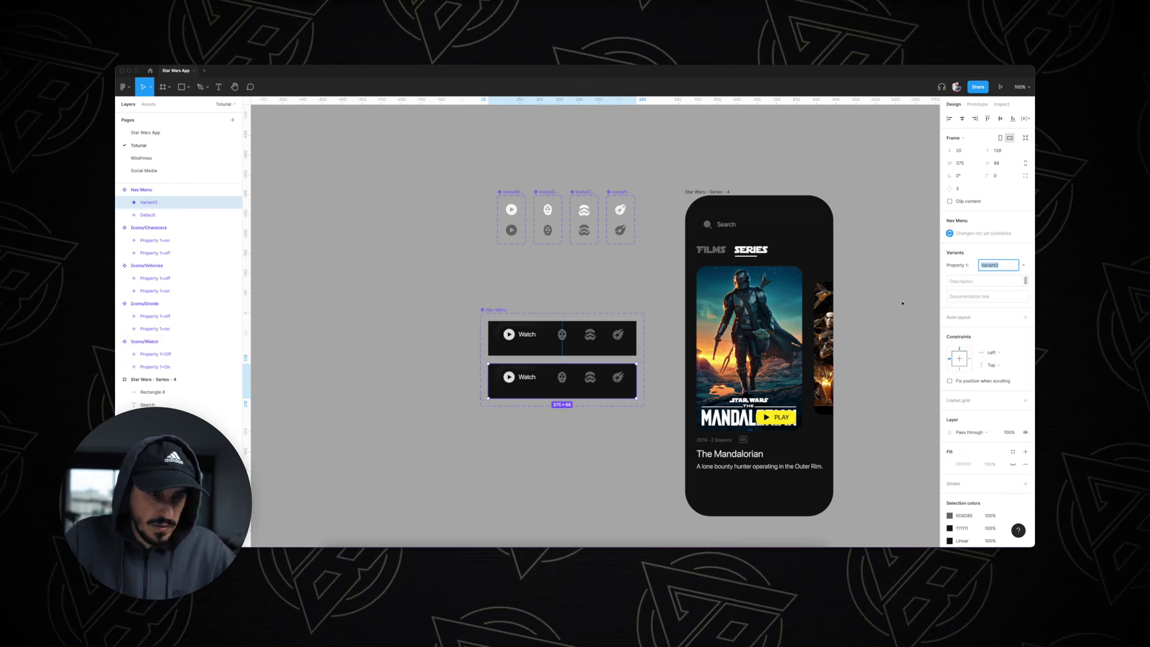
{"action": "left_click", "coordinate": [584, 333]}
{"action": "left_click", "coordinate": [991, 265]}
{"action": "type", "text": "W"}
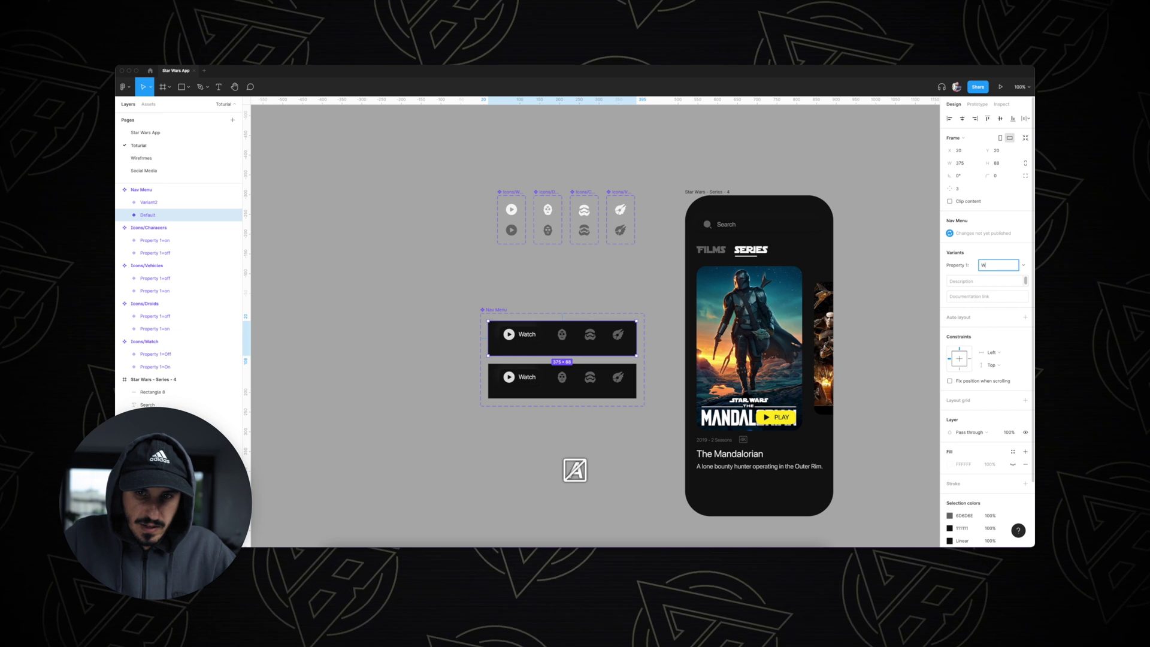
{"action": "type", "text": "atch"}
{"action": "key", "text": "Return"}
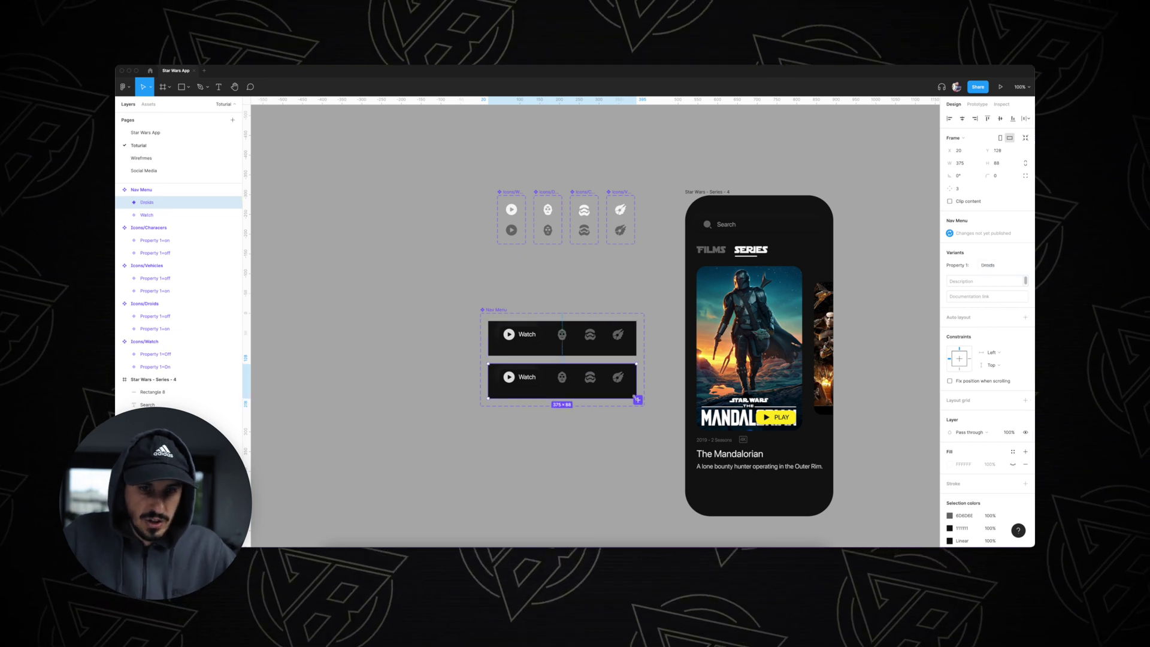
Step: Add a third variant to the Nav Menu component set and name it "Characters"
{"action": "key", "text": "shift+equal"}
{"action": "scroll", "coordinate": [716, 421], "scroll_direction": "down", "scroll_amount": 2}
{"action": "left_click", "coordinate": [682, 388]}
{"action": "left_click", "coordinate": [1000, 264]}
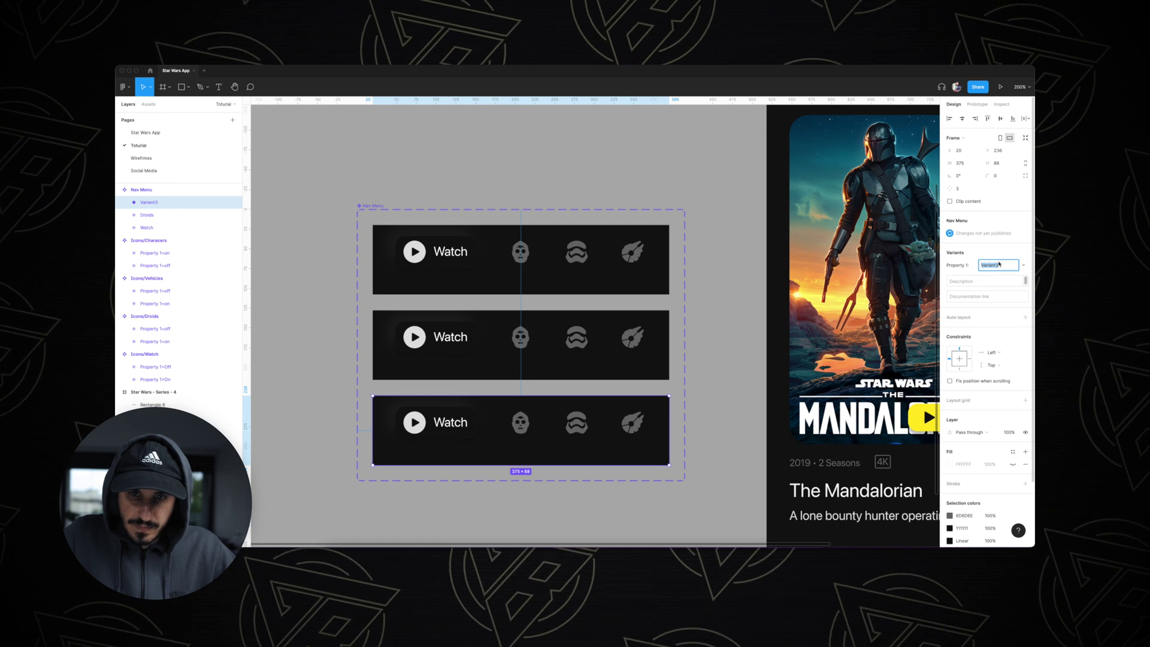
{"action": "type", "text": "Characters"}
{"action": "key", "text": "Return"}
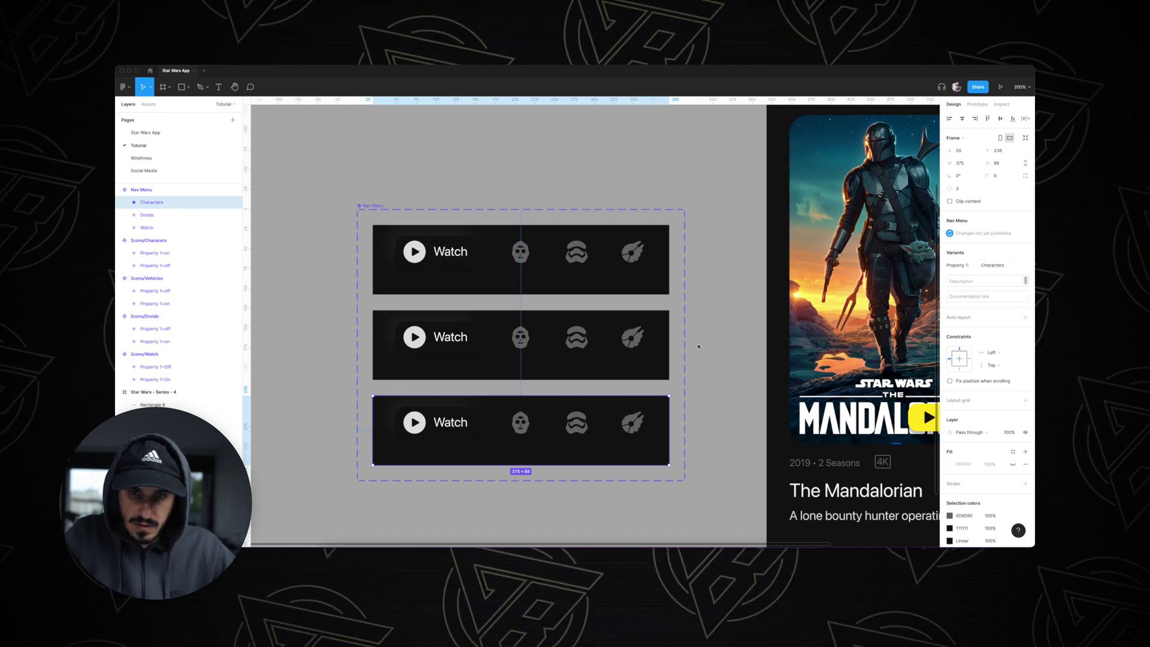
Step: Add a fourth variant to the Nav Menu component set and name it "Vehicles"
{"action": "left_click", "coordinate": [679, 474]}
{"action": "left_click", "coordinate": [999, 264]}
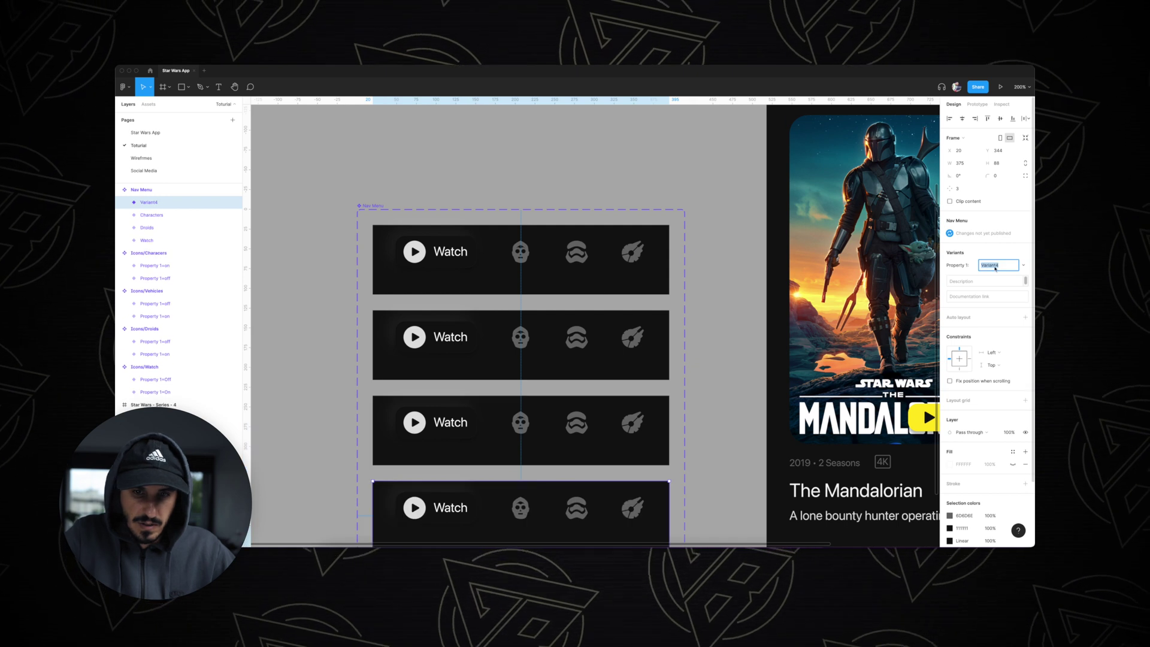
{"action": "type", "text": "Vehicles"}
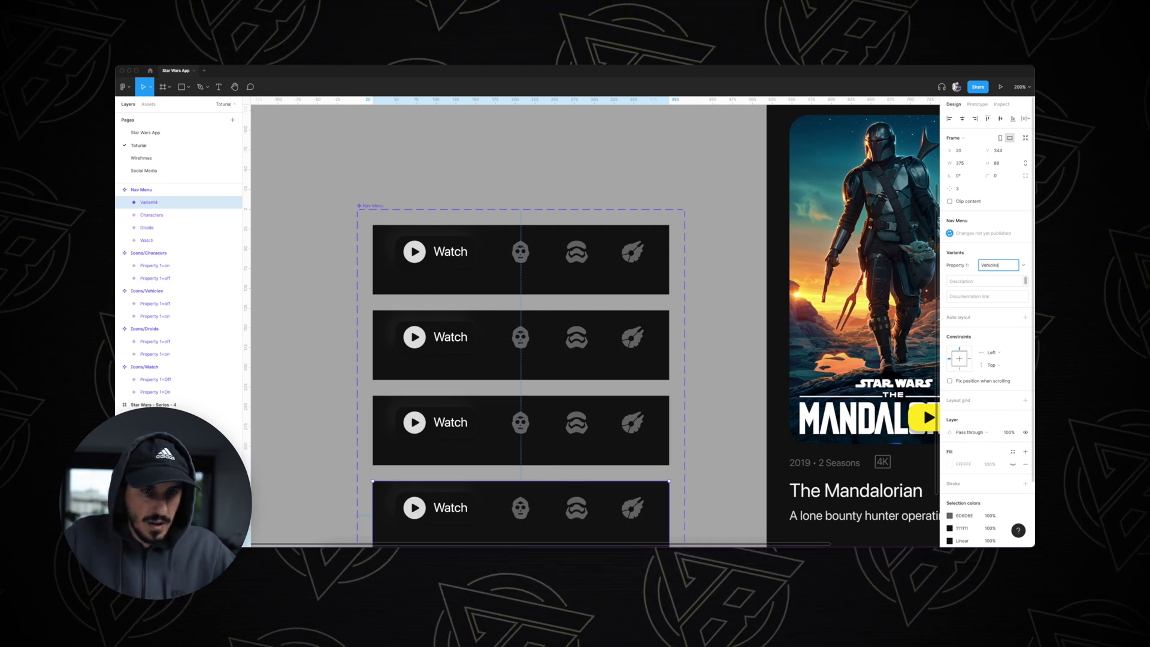
{"action": "key", "text": "Return"}
{"action": "left_click", "coordinate": [731, 300]}
{"action": "scroll", "coordinate": [743, 293], "scroll_direction": "down", "scroll_amount": 3}
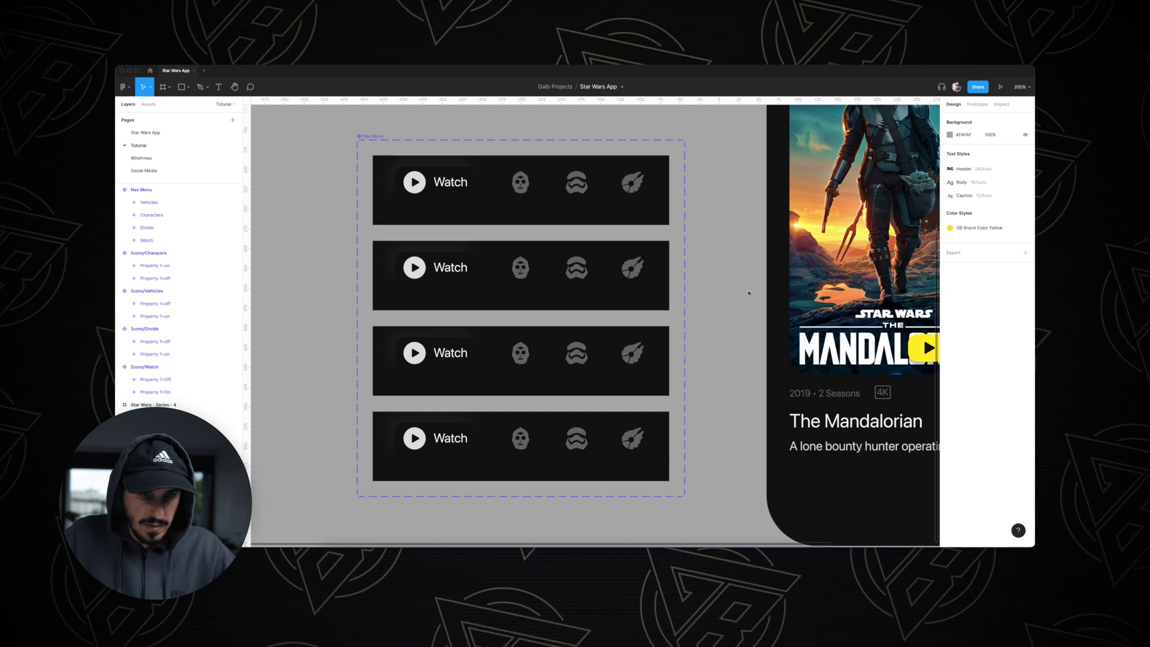
Step: Delete the Watch text from the Droids variant
{"action": "scroll", "coordinate": [596, 357], "scroll_direction": "up", "scroll_amount": 2}
{"action": "scroll", "coordinate": [597, 358], "scroll_direction": "left", "scroll_amount": 2}
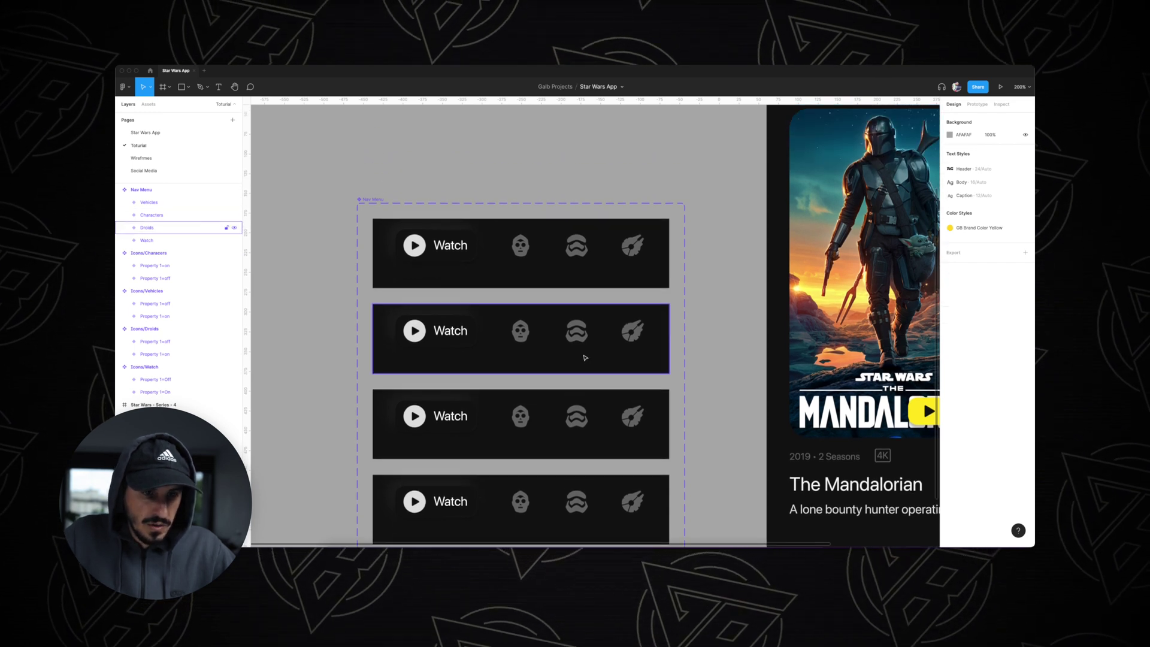
{"action": "key", "text": "plus"}
{"action": "double_click", "coordinate": [423, 333]}
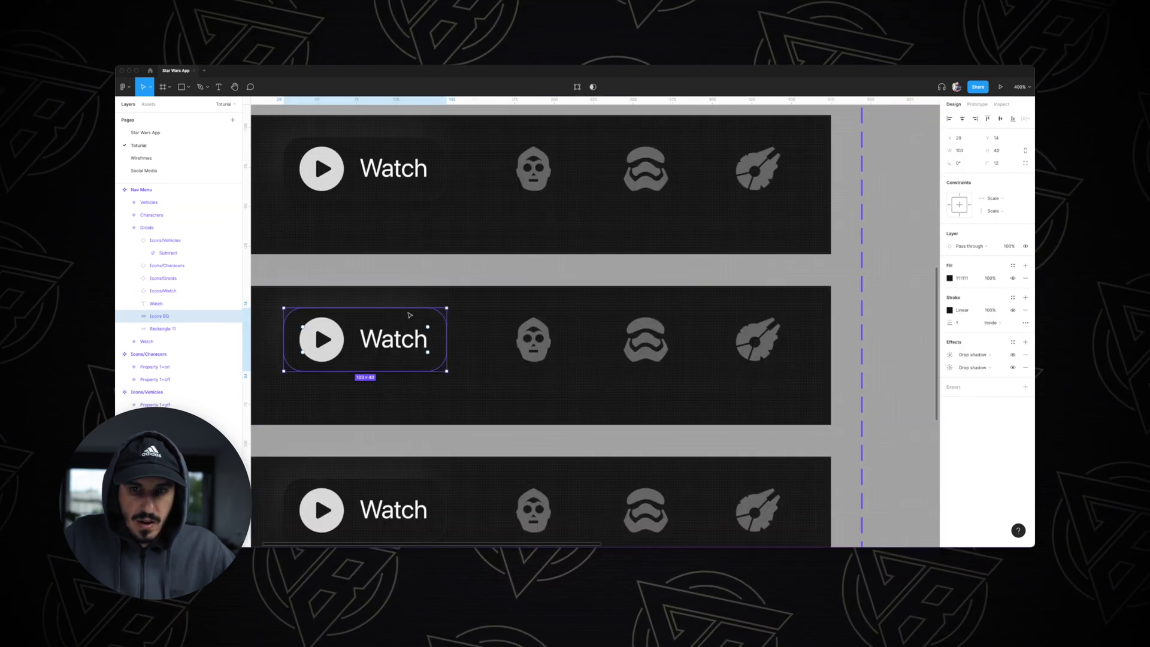
{"action": "scroll", "coordinate": [809, 315], "scroll_direction": "left", "scroll_amount": 3}
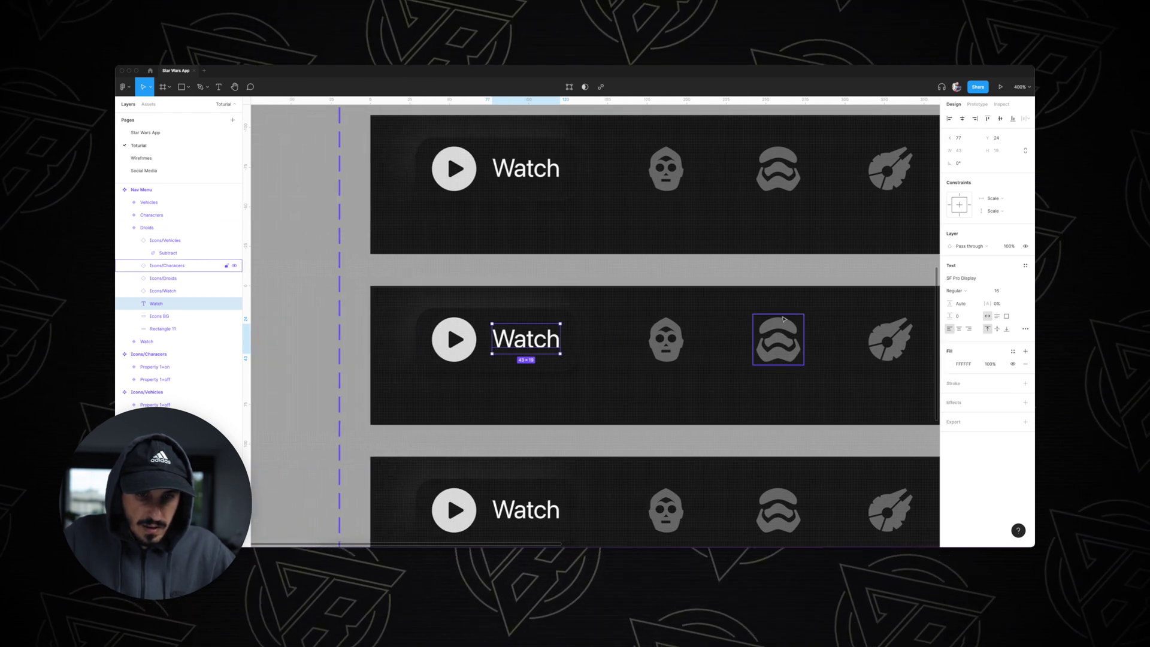
{"action": "key", "text": "Delete"}
Step: Move the Icons BG rectangle in the Droids variant beside the Watch icon and place the Droids icon inside its left end
{"action": "left_click", "coordinate": [545, 334]}
{"action": "left_click_drag", "start_coordinate": [544, 335], "coordinate": [750, 333]}
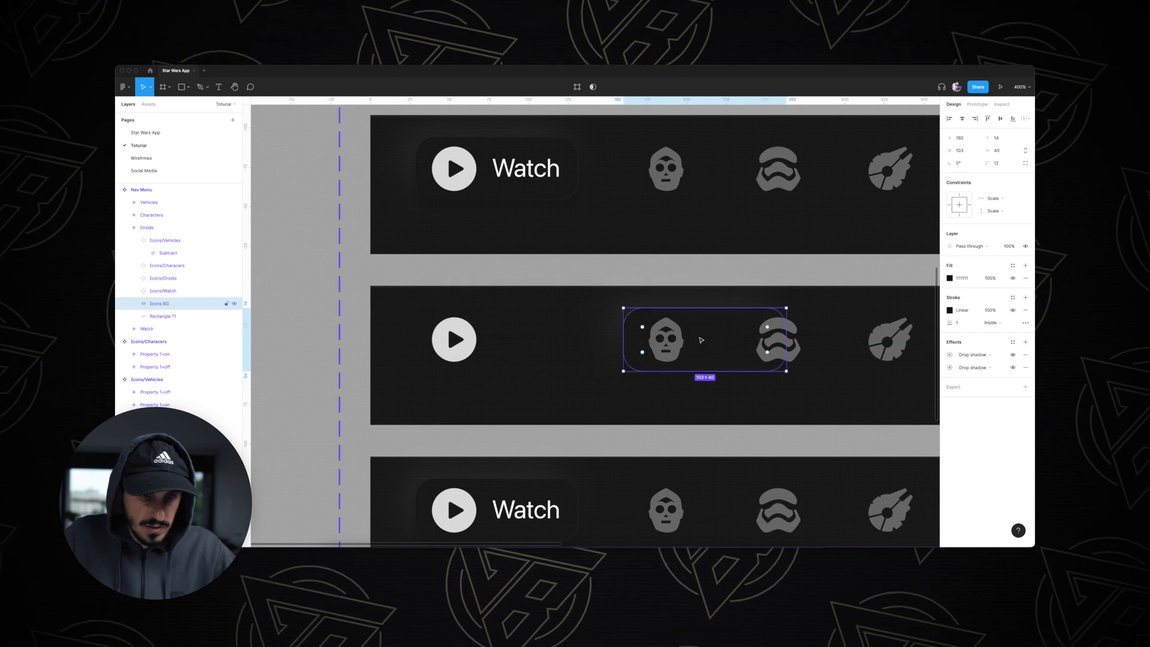
{"action": "left_click", "coordinate": [666, 338]}
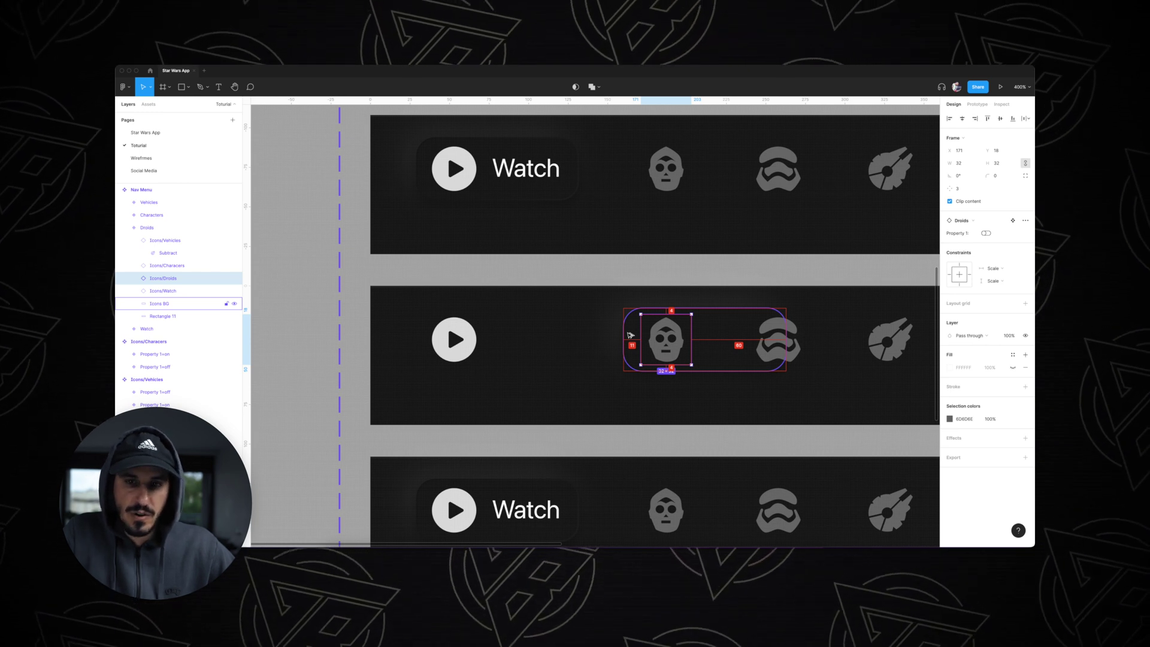
{"action": "left_click_drag", "start_coordinate": [631, 336], "coordinate": [542, 335]}
{"action": "left_click", "coordinate": [661, 342]}
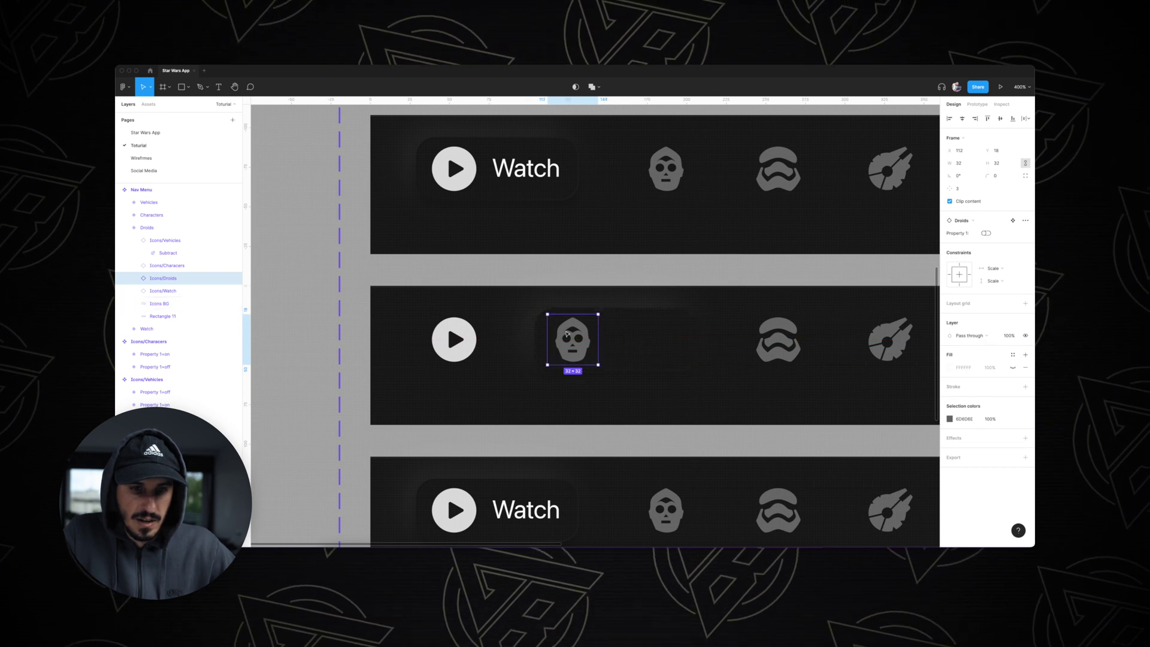
Step: Add the text "Droids" inside the Icons BG rectangle, to the right of the Droids icon
{"action": "scroll", "coordinate": [661, 342], "scroll_direction": "up", "scroll_amount": 1}
{"action": "key", "text": "t"}
{"action": "left_click", "coordinate": [615, 342]}
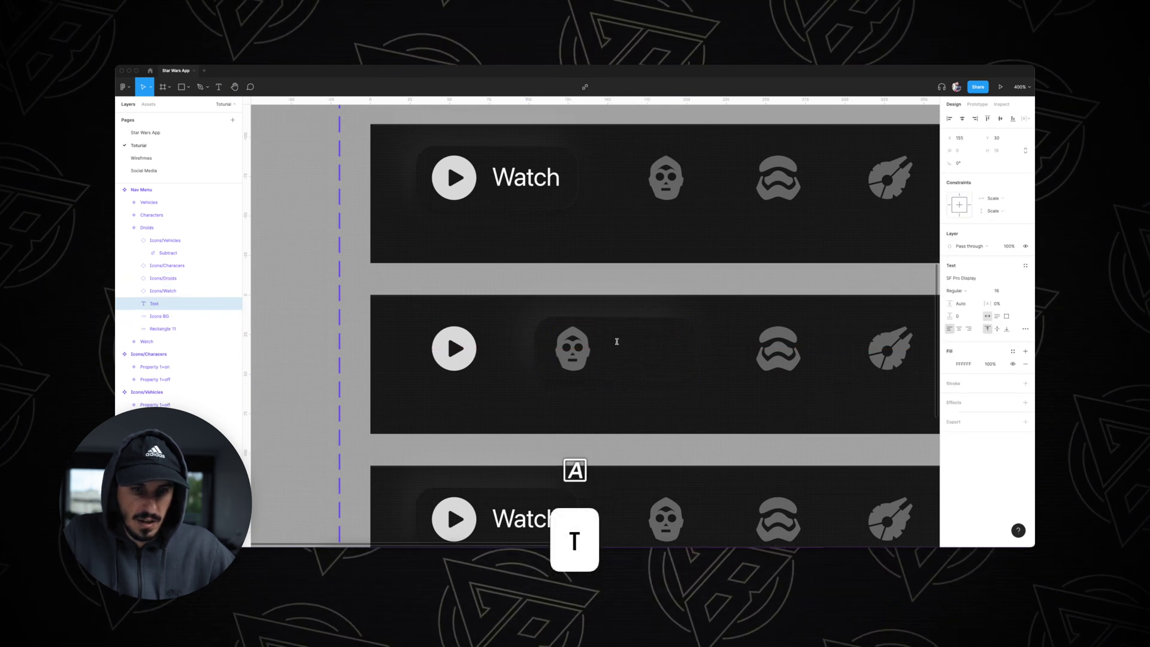
{"action": "type", "text": "Droids"}
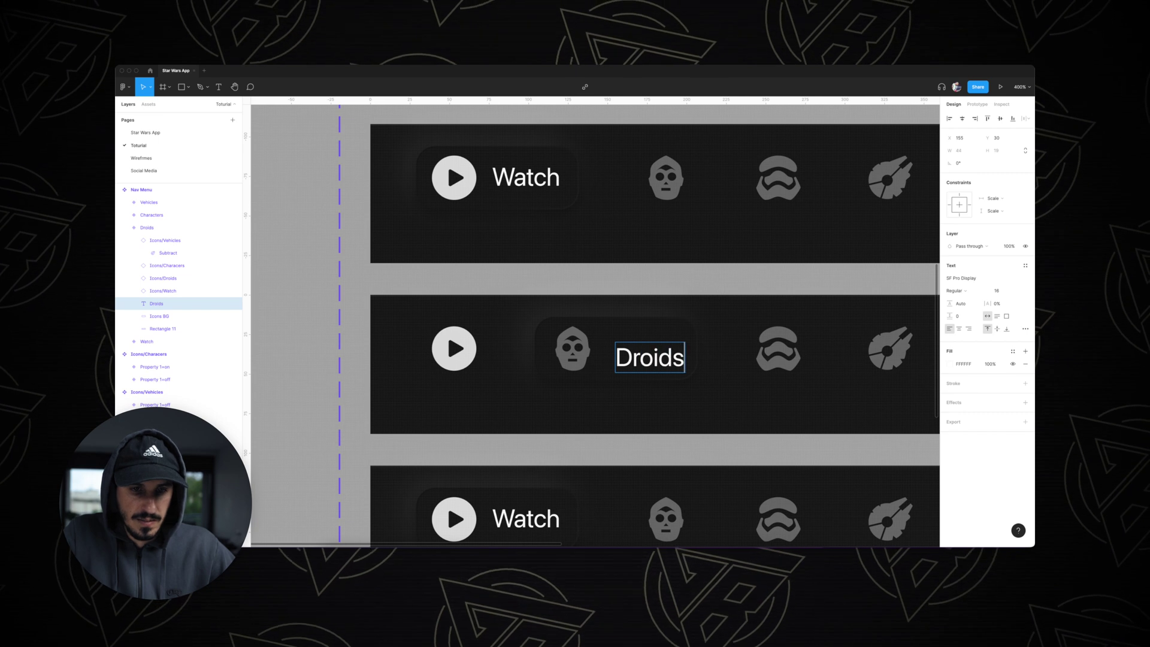
Step: Nudge the Droids text to X 152, Y 24 so it is vertically centred with the Droids icon
{"action": "key", "text": "Escape"}
{"action": "key", "text": "Left"}
{"action": "key", "text": "Left"}
{"action": "key", "text": "Left"}
{"action": "key", "text": "Left"}
{"action": "key", "text": "Left"}
{"action": "key", "text": "Left"}
{"action": "key", "text": "Up"}
{"action": "key", "text": "Up"}
{"action": "key", "text": "Up"}
{"action": "key", "text": "Up"}
{"action": "key", "text": "Up"}
{"action": "key", "text": "Up"}
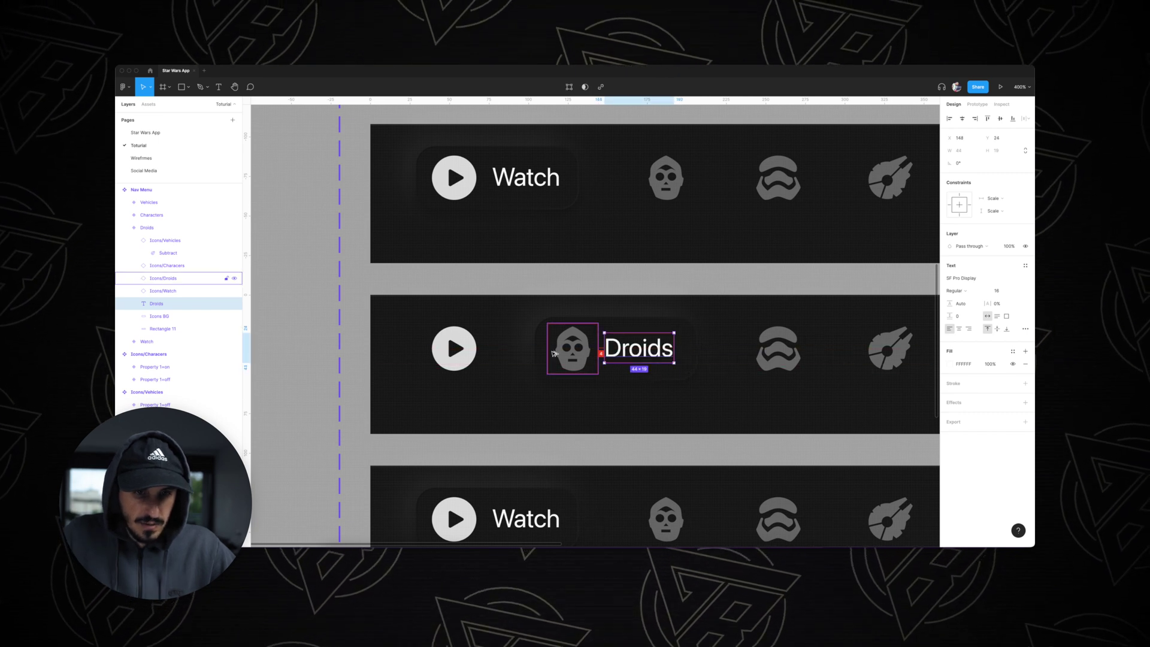
{"action": "key", "text": "Right"}
{"action": "key", "text": "Right"}
{"action": "key", "text": "Right"}
Step: Set the width of the Droids variant's Icons BG rectangle to 104
{"action": "left_click", "coordinate": [691, 343]}
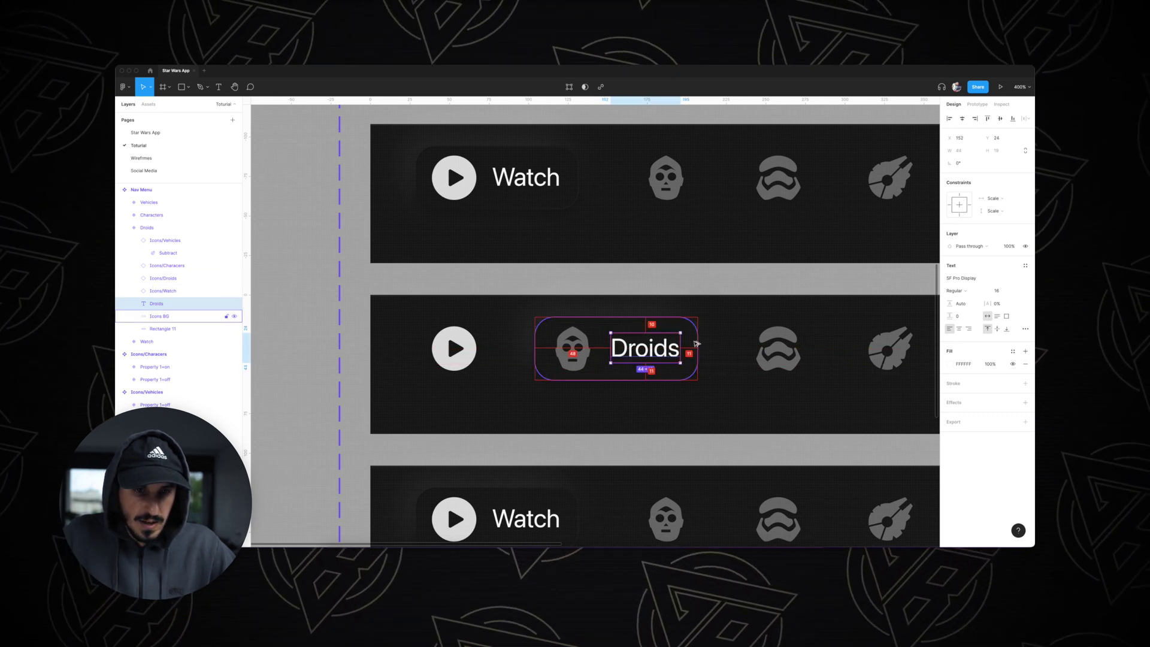
{"action": "left_click", "coordinate": [963, 150]}
{"action": "key", "text": "Up"}
{"action": "left_click", "coordinate": [745, 316]}
Step: Group the Droids text, the Droids icon and the Icons BG rectangle in the Droids variant
{"action": "scroll", "coordinate": [745, 317], "scroll_direction": "right", "scroll_amount": 2}
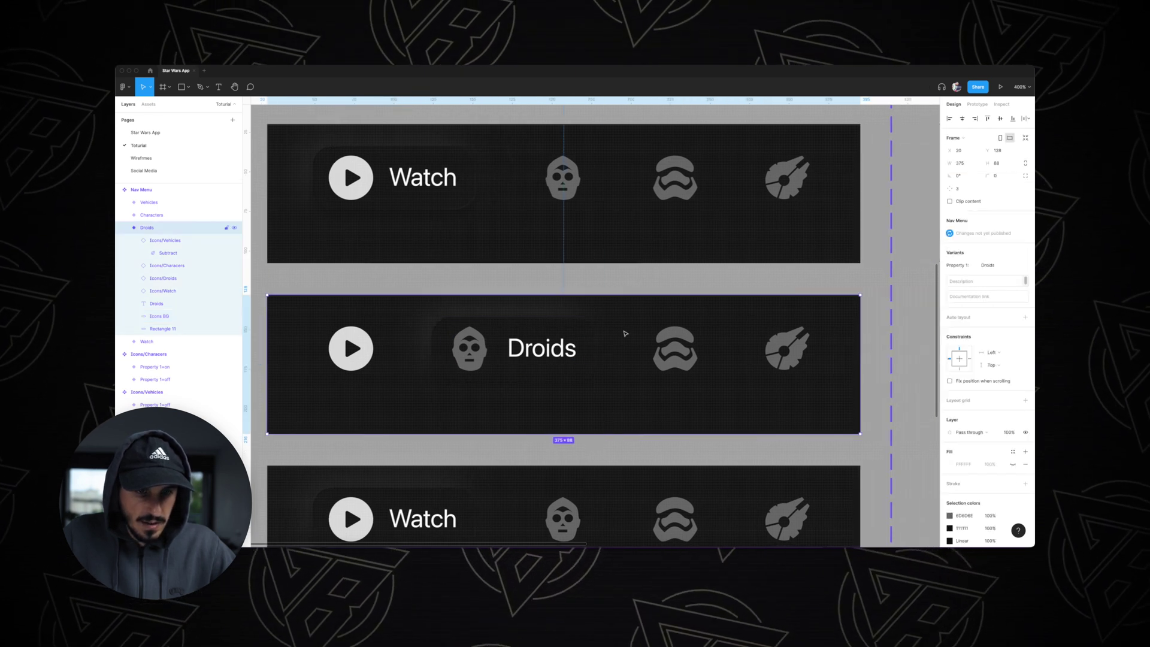
{"action": "double_click", "coordinate": [539, 348]}
{"action": "left_click", "coordinate": [481, 344], "text": "shift"}
{"action": "left_click", "coordinate": [492, 323], "text": "shift"}
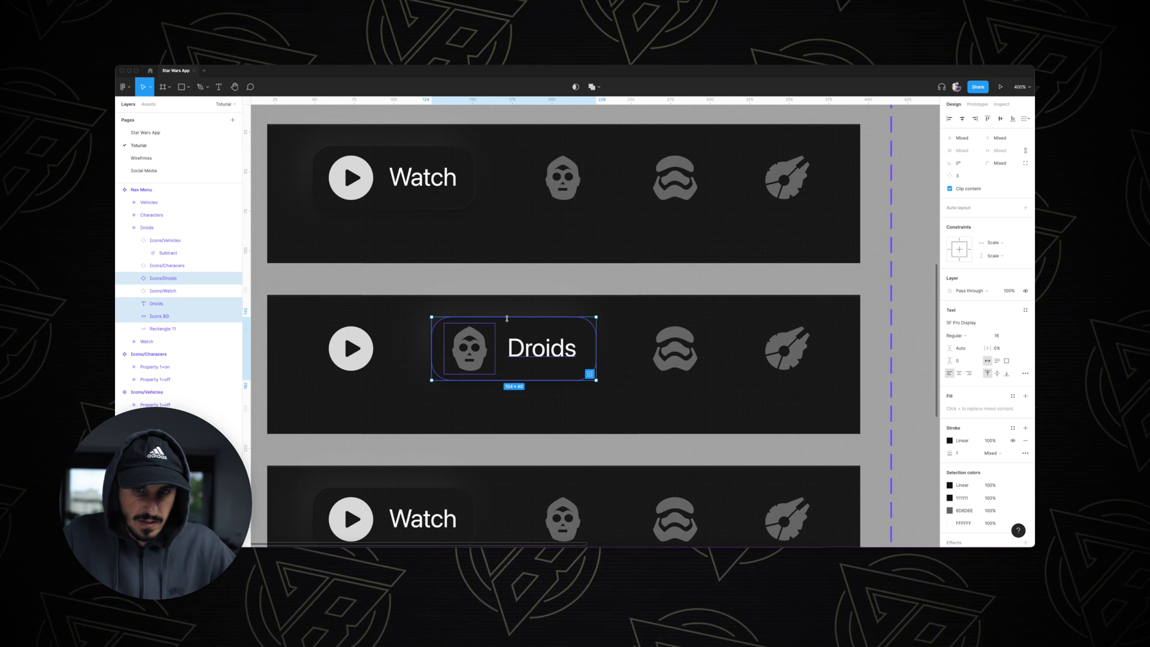
{"action": "key", "text": "super+g"}
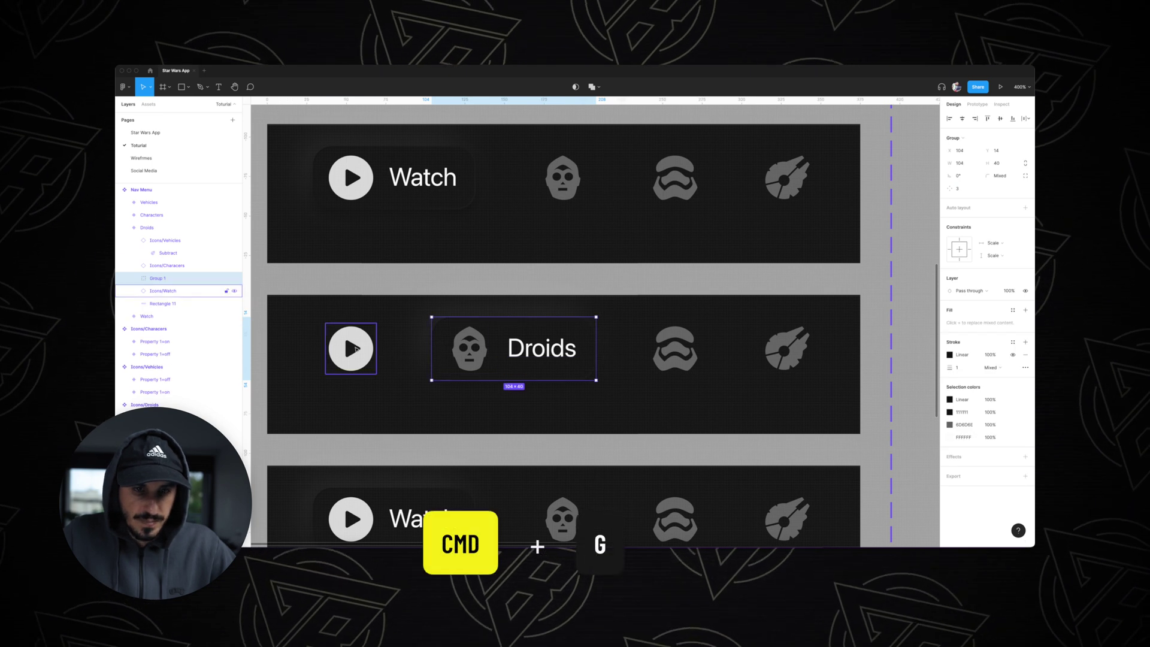
Step: Distribute the horizontal spacing of the Droids group and the Watch, Characters and Vehicles icons in the Droids variant
{"action": "left_click", "coordinate": [353, 348], "text": "shift"}
{"action": "left_click", "coordinate": [677, 347], "text": "shift"}
{"action": "left_click", "coordinate": [800, 341], "text": "shift"}
{"action": "left_click", "coordinate": [1025, 118]}
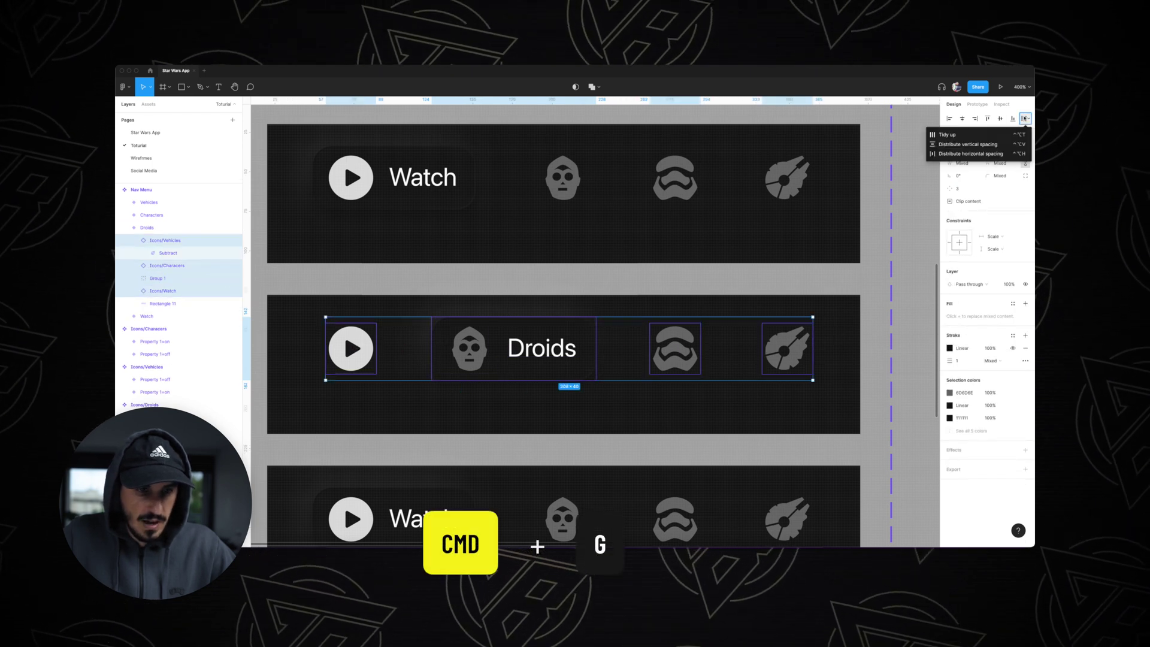
{"action": "left_click", "coordinate": [966, 147]}
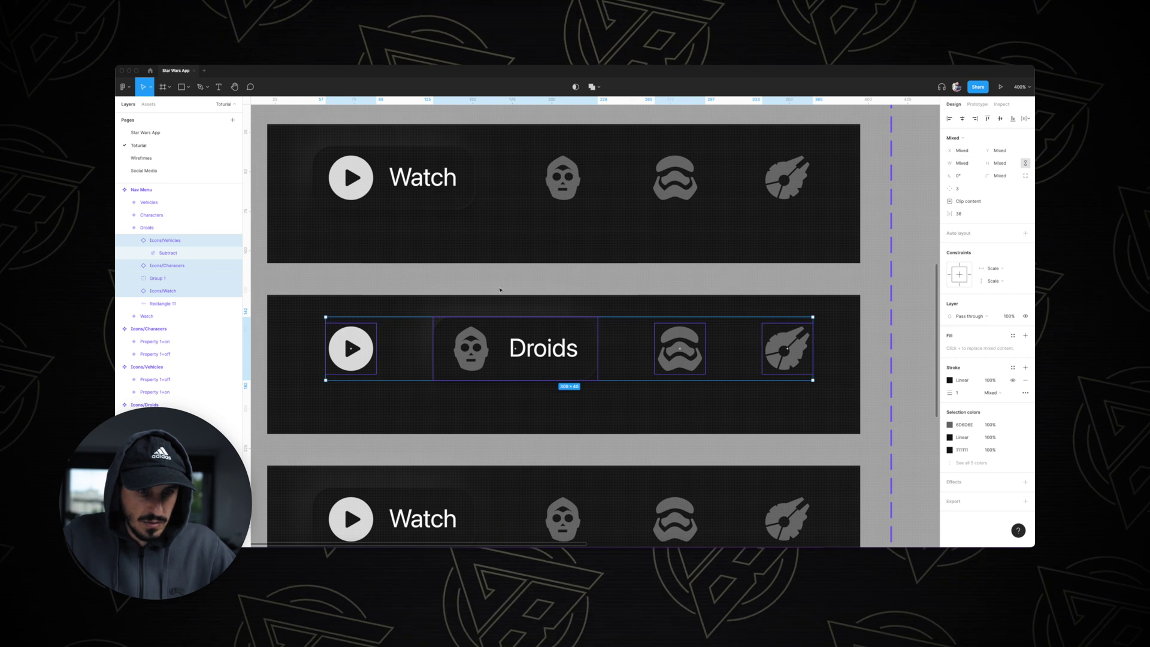
{"action": "key", "text": "Escape"}
Step: Nudge the Watch icon in the Droids variant to X 20
{"action": "left_click", "coordinate": [352, 348]}
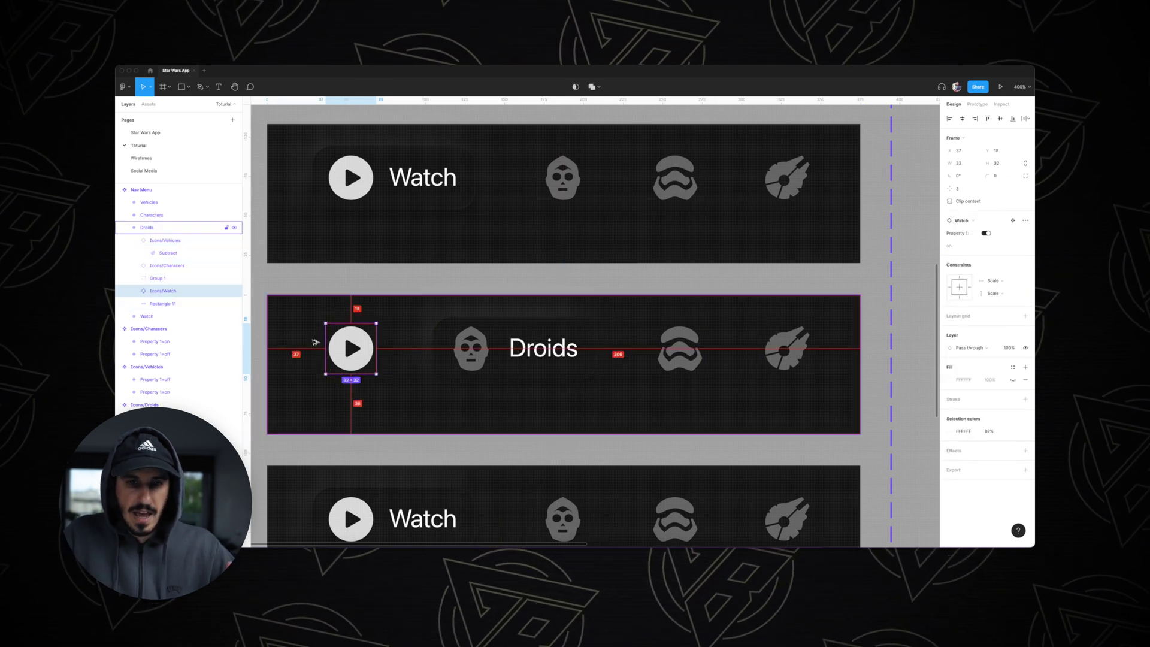
{"action": "key", "text": "Left"}
{"action": "key", "text": "Left"}
{"action": "key", "text": "Left"}
{"action": "key", "text": "Left"}
{"action": "key", "text": "Left"}
{"action": "key", "text": "Left"}
{"action": "key", "text": "Left"}
Step: Distribute the horizontal spacing of the Watch icon, the Droids group and the Characters and Vehicles icons in the Droids variant
{"action": "left_click", "coordinate": [792, 350]}
{"action": "left_click_drag", "start_coordinate": [827, 352], "coordinate": [315, 345]}
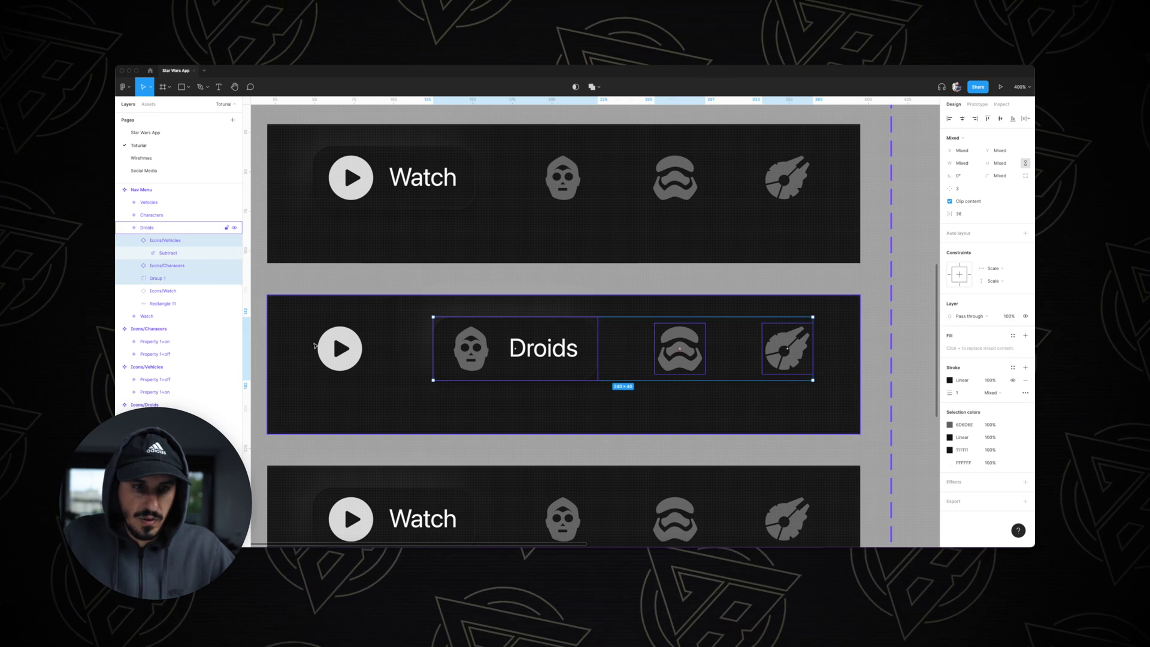
{"action": "left_click", "coordinate": [327, 347], "text": "shift"}
{"action": "left_click", "coordinate": [1027, 118]}
{"action": "left_click", "coordinate": [973, 154]}
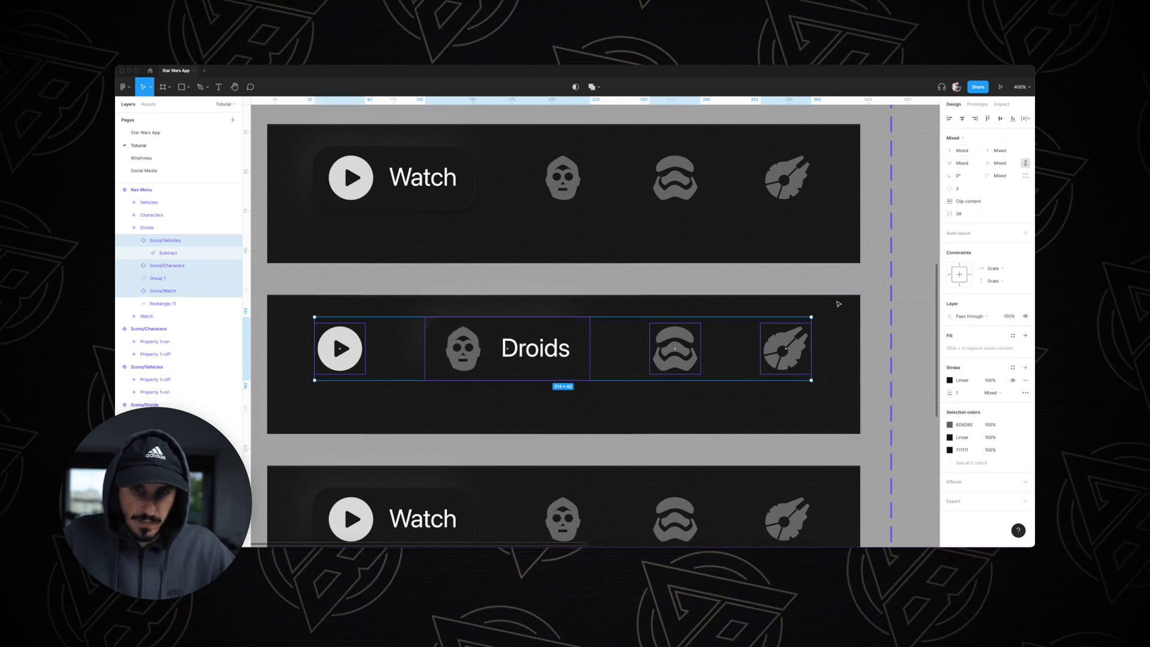
{"action": "left_click", "coordinate": [839, 304]}
{"action": "left_click", "coordinate": [830, 327]}
Step: Ungroup the Droids icon, Droids text and Icons BG rectangle in the Droids variant
{"action": "scroll", "coordinate": [827, 325], "scroll_direction": "down", "scroll_amount": 1}
{"action": "double_click", "coordinate": [332, 326]}
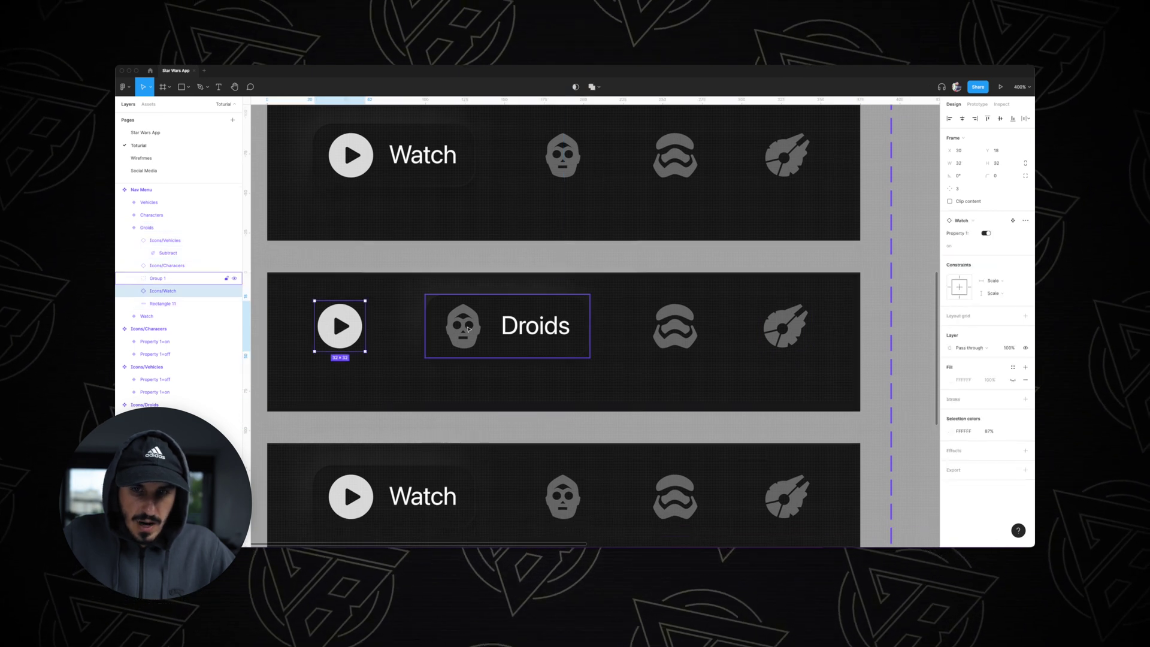
{"action": "left_click", "coordinate": [473, 327]}
{"action": "key", "text": "super+shift+g"}
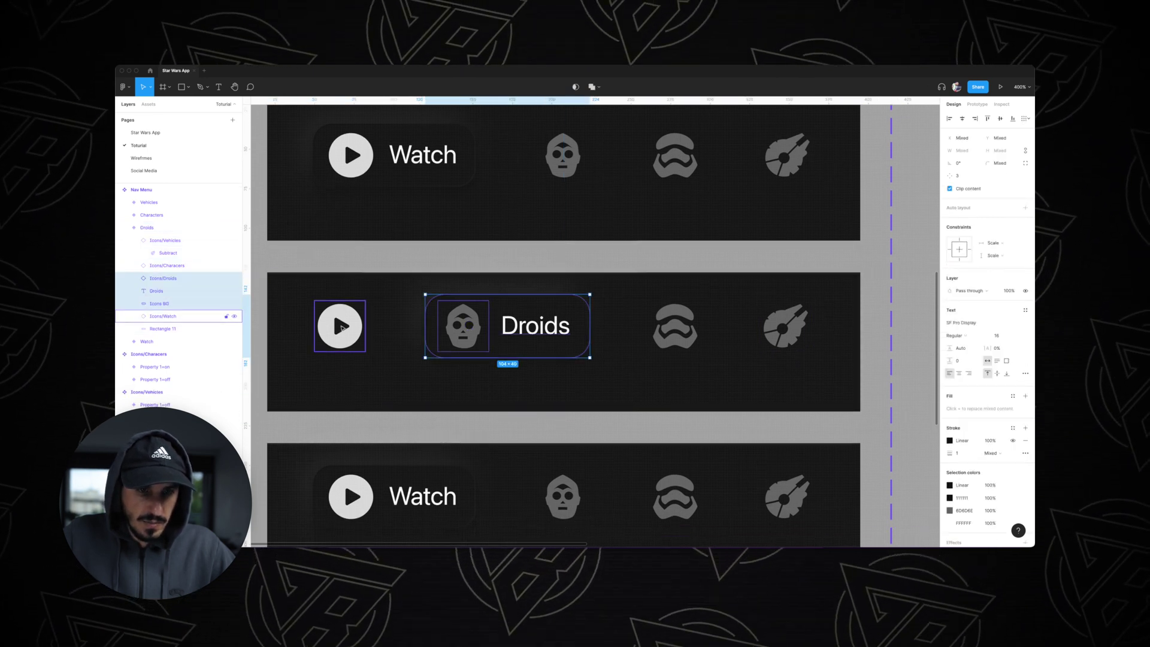
Step: Switch the Watch icon off and the Droids icon on in the Droids variant
{"action": "left_click", "coordinate": [339, 327]}
{"action": "left_click", "coordinate": [986, 233]}
{"action": "left_click", "coordinate": [466, 326]}
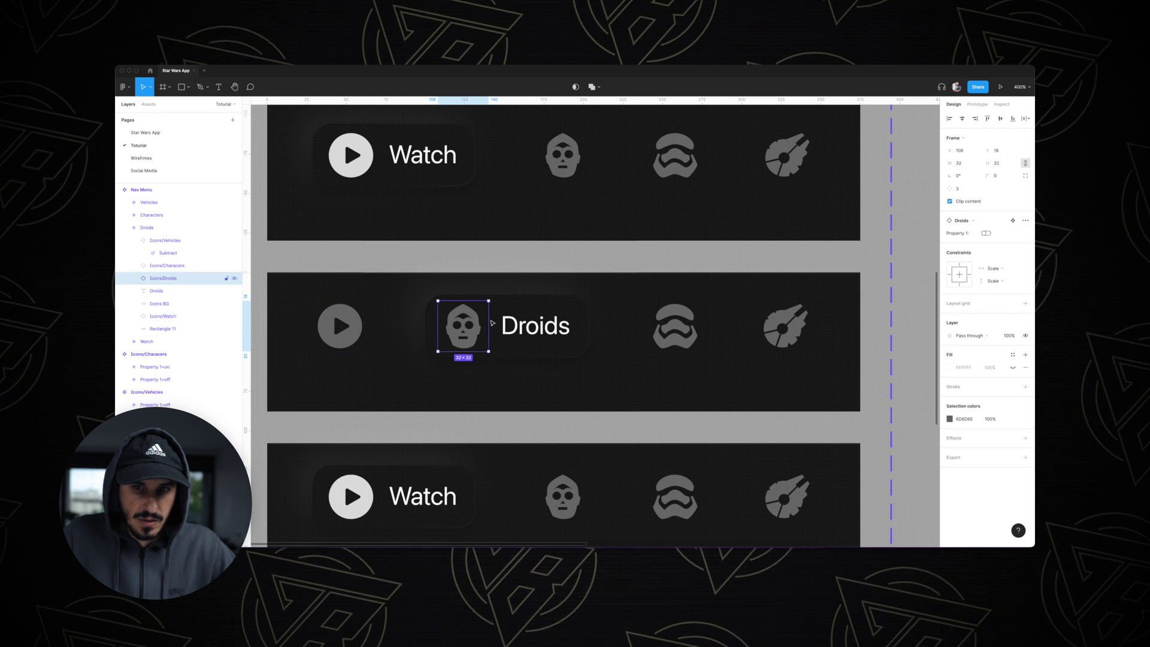
{"action": "left_click", "coordinate": [987, 233]}
{"action": "left_click", "coordinate": [647, 282]}
{"action": "key", "text": "Up"}
{"action": "scroll", "coordinate": [649, 285], "scroll_direction": "down", "scroll_amount": 1}
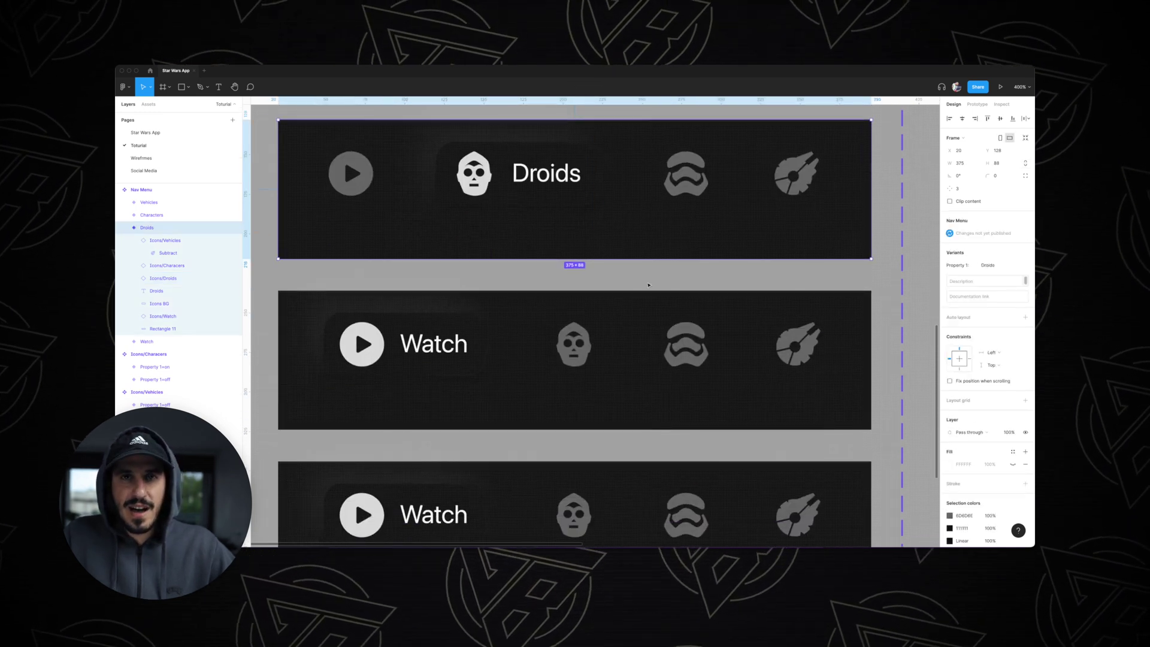
Step: Move the Icons BG rectangle behind the Characters icon in the Characters variant and add the text "Characters"
{"action": "scroll", "coordinate": [648, 286], "scroll_direction": "left", "scroll_amount": 2}
{"action": "left_click", "coordinate": [502, 322]}
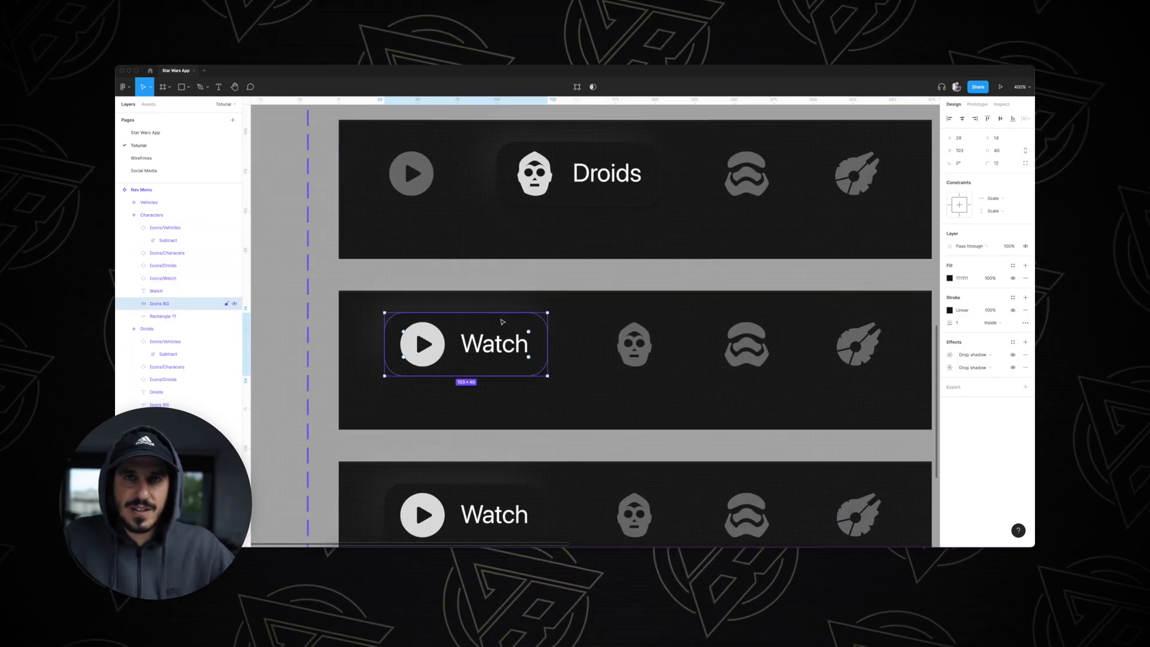
{"action": "left_click_drag", "start_coordinate": [534, 336], "coordinate": [817, 324]}
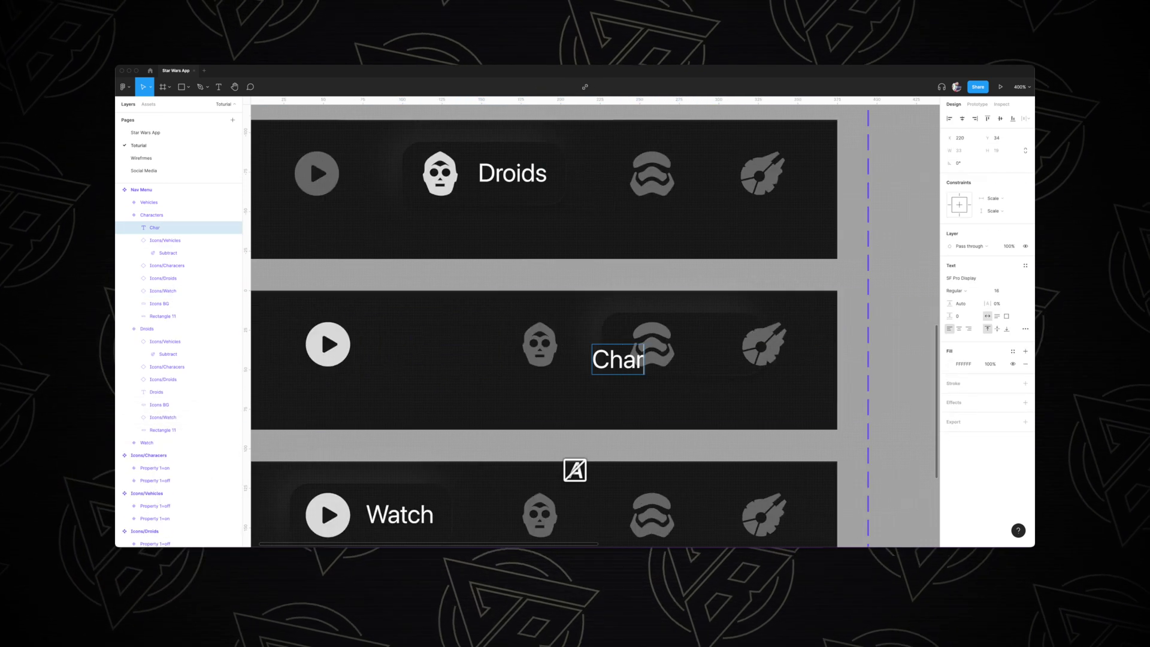
{"action": "type", "text": "acters"}
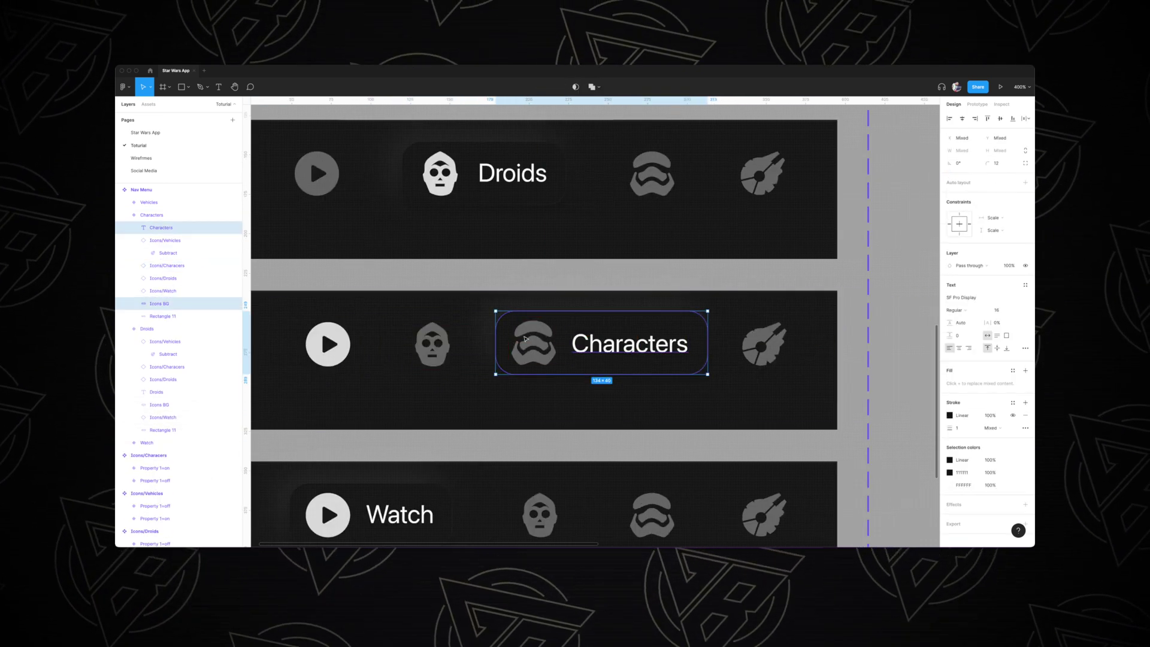
Step: Switch the Watch icon off and the Characters icon on in the Characters variant
{"action": "scroll", "coordinate": [525, 339], "scroll_direction": "left", "scroll_amount": 2}
{"action": "left_click", "coordinate": [509, 344]}
{"action": "left_click", "coordinate": [599, 345]}
{"action": "left_click", "coordinate": [581, 342]}
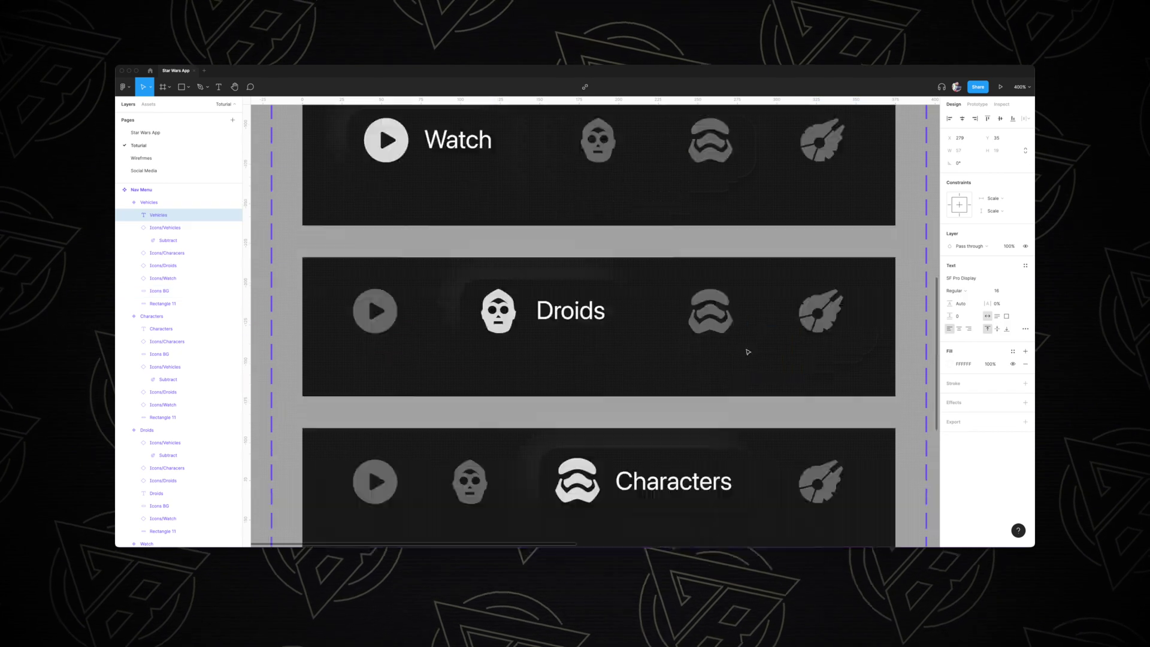
Step: Space the four icons evenly in the Vehicles variant and nudge the Vehicles text up beside its icon
{"action": "scroll", "coordinate": [539, 299], "scroll_direction": "down", "scroll_amount": 5}
{"action": "left_click", "coordinate": [680, 375]}
{"action": "left_click_drag", "start_coordinate": [681, 374], "coordinate": [642, 375]}
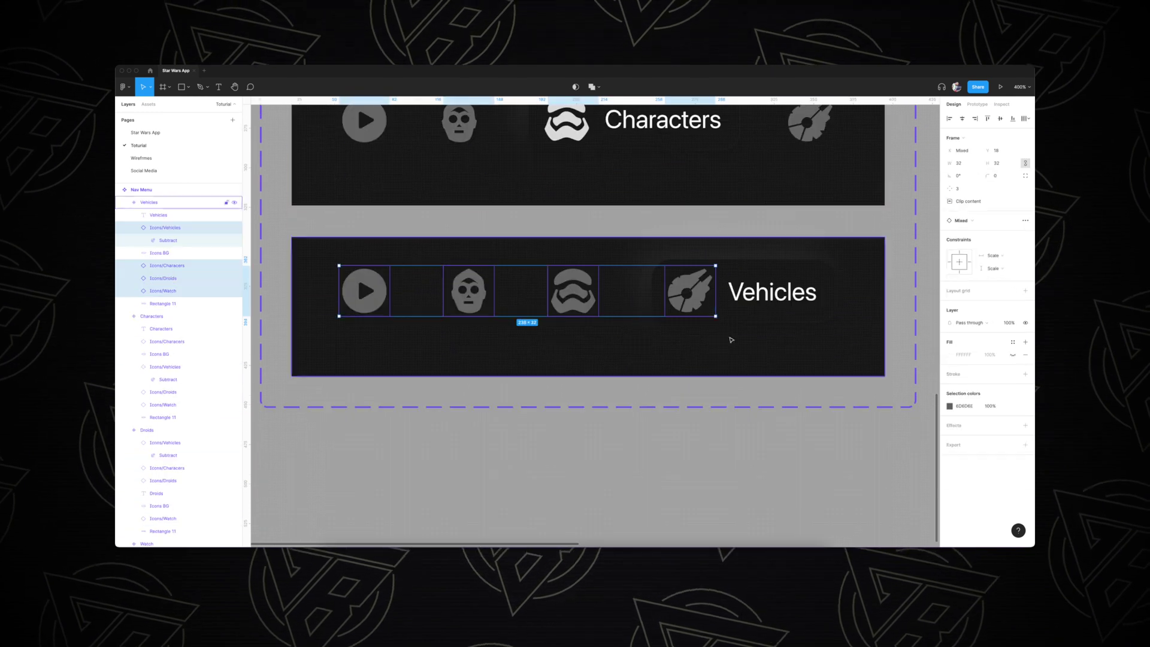
{"action": "left_click", "coordinate": [764, 293]}
{"action": "key", "text": "Up"}
Step: Switch the Vehicles icon on in the Vehicles variant
{"action": "left_click", "coordinate": [699, 354]}
{"action": "key", "text": "super+minus"}
{"action": "left_click", "coordinate": [765, 383]}
{"action": "scroll", "coordinate": [768, 384], "scroll_direction": "up", "scroll_amount": 3}
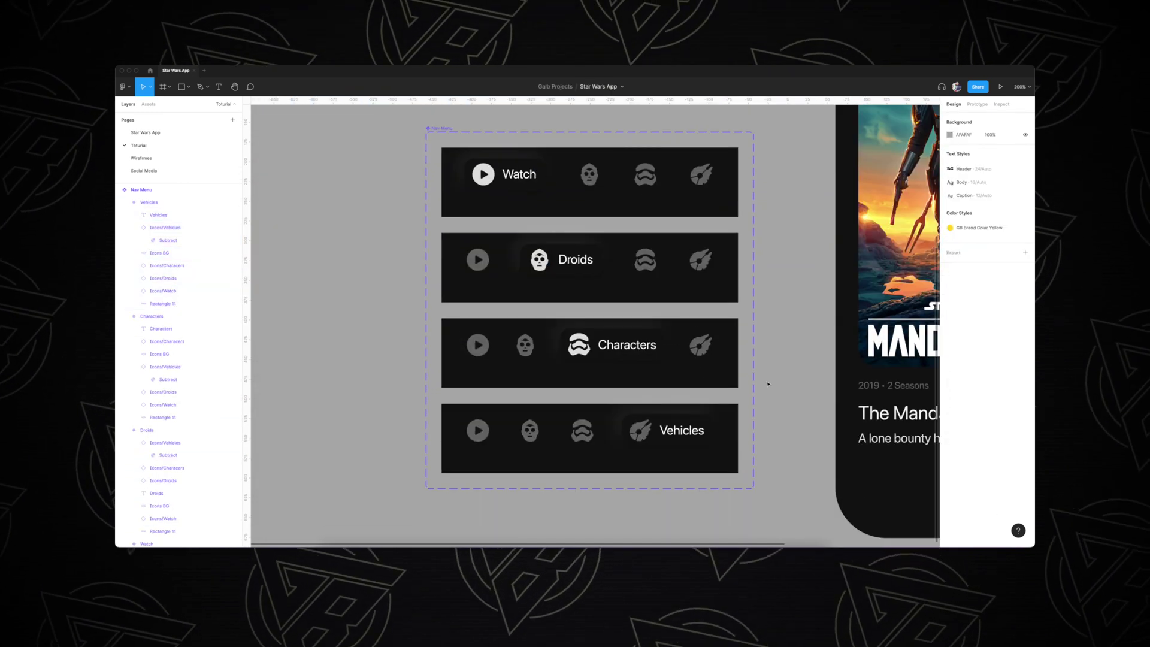
{"action": "scroll", "coordinate": [769, 384], "scroll_direction": "up", "scroll_amount": 2}
{"action": "double_click", "coordinate": [641, 485]}
{"action": "left_click", "coordinate": [985, 234]}
{"action": "left_click", "coordinate": [772, 286]}
{"action": "scroll", "coordinate": [778, 283], "scroll_direction": "down", "scroll_amount": 1}
{"action": "scroll", "coordinate": [774, 283], "scroll_direction": "right", "scroll_amount": 2}
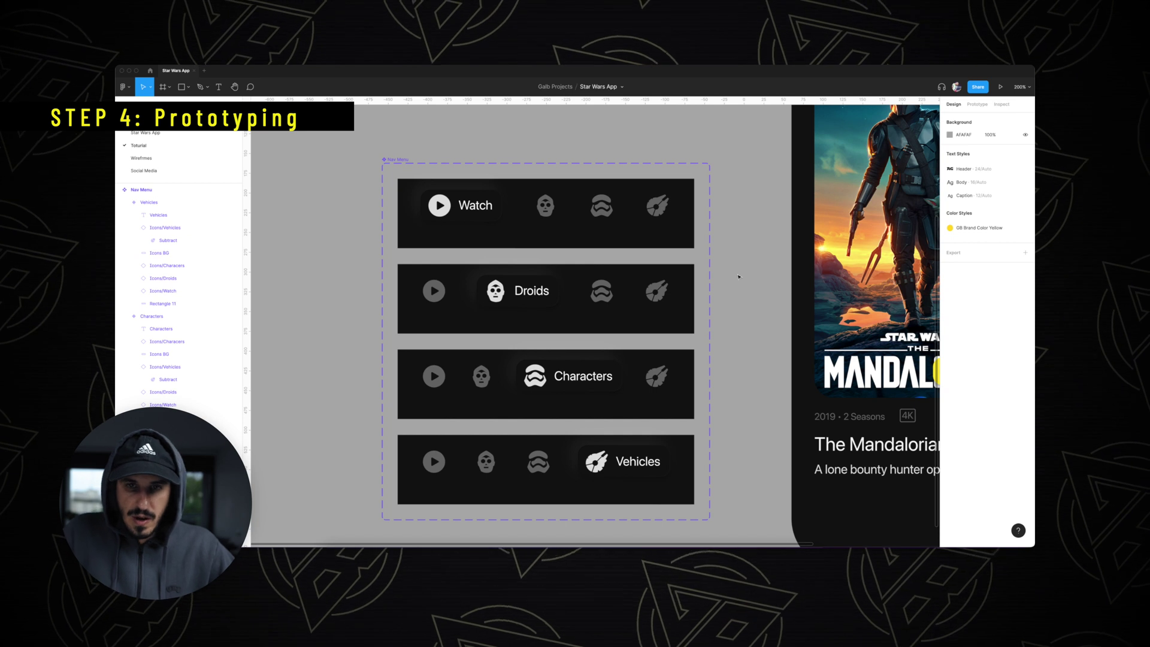
Step: Add an On click, Change to interaction from the Watch variant's Droids icon to the Droids variant
{"action": "left_click", "coordinate": [979, 106]}
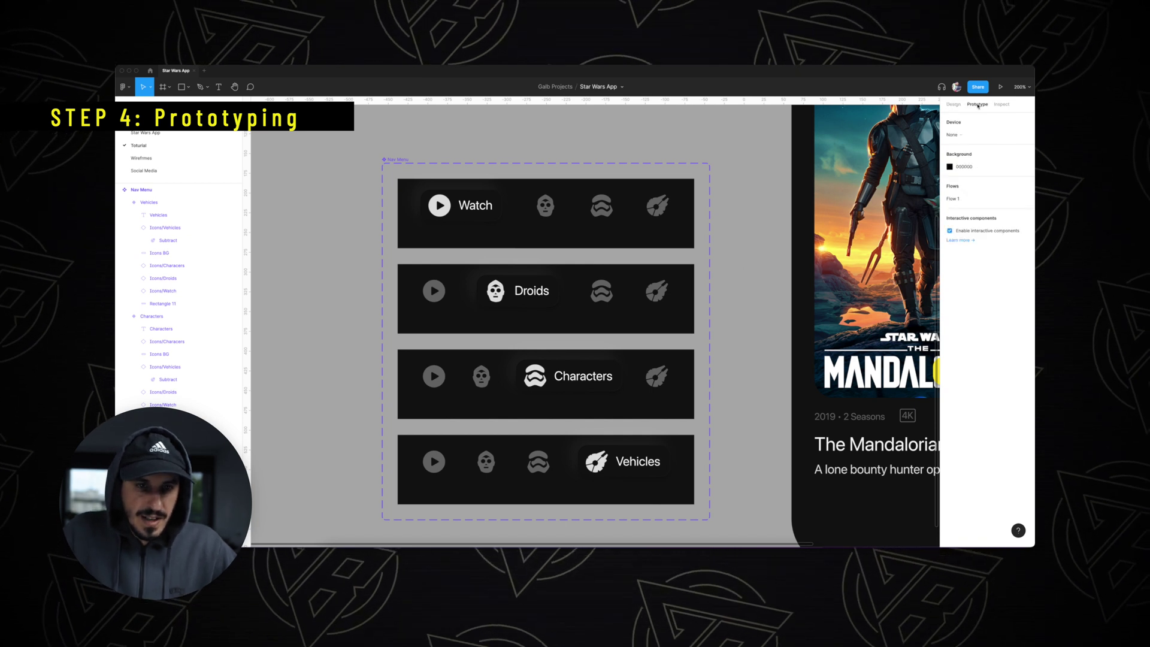
{"action": "double_click", "coordinate": [546, 207]}
{"action": "left_click_drag", "start_coordinate": [558, 206], "coordinate": [527, 287]}
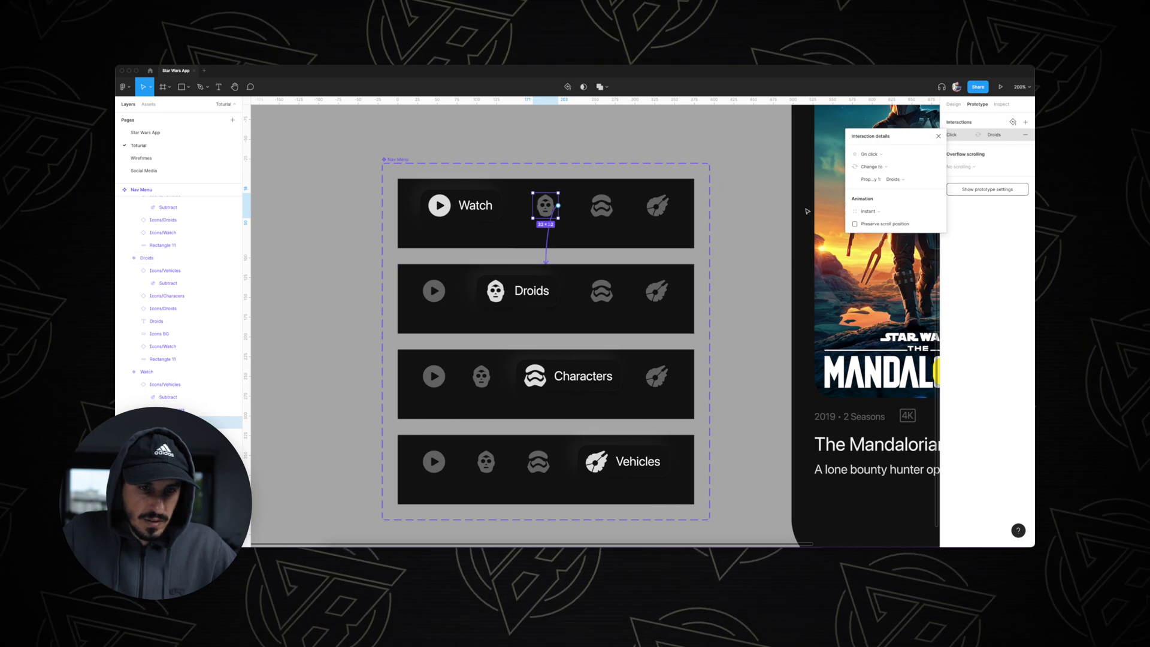
{"action": "left_click", "coordinate": [889, 176]}
{"action": "left_click", "coordinate": [890, 178]}
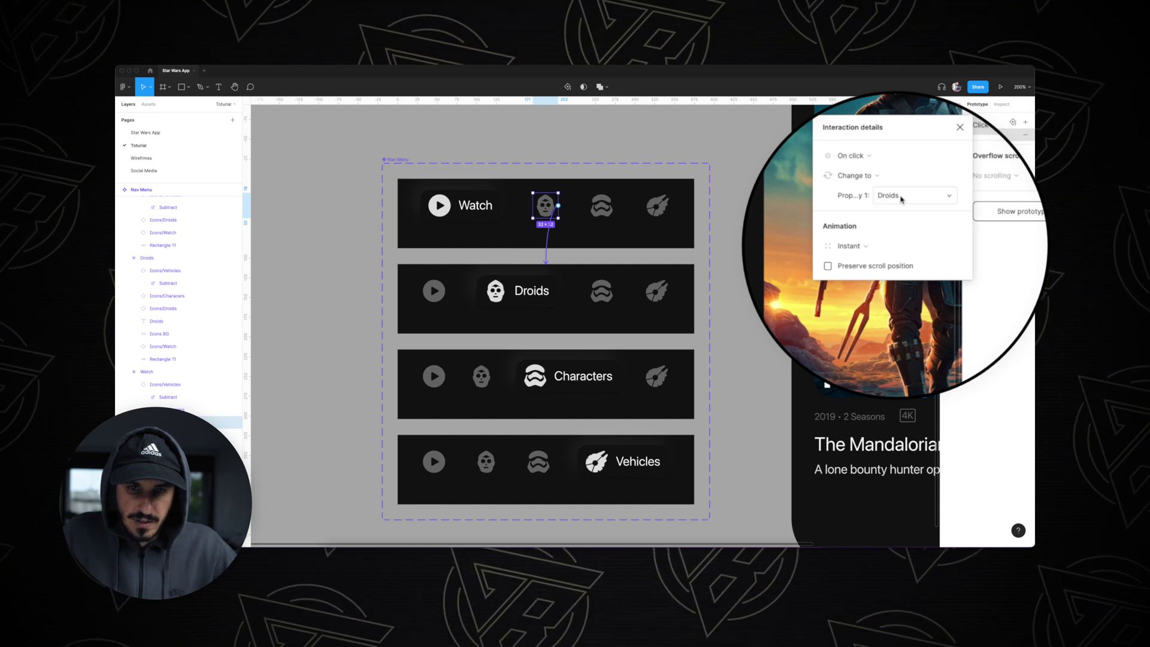
Step: Set the Droids interaction's animation to Smart animate with Ease in and out back
{"action": "left_click", "coordinate": [877, 245]}
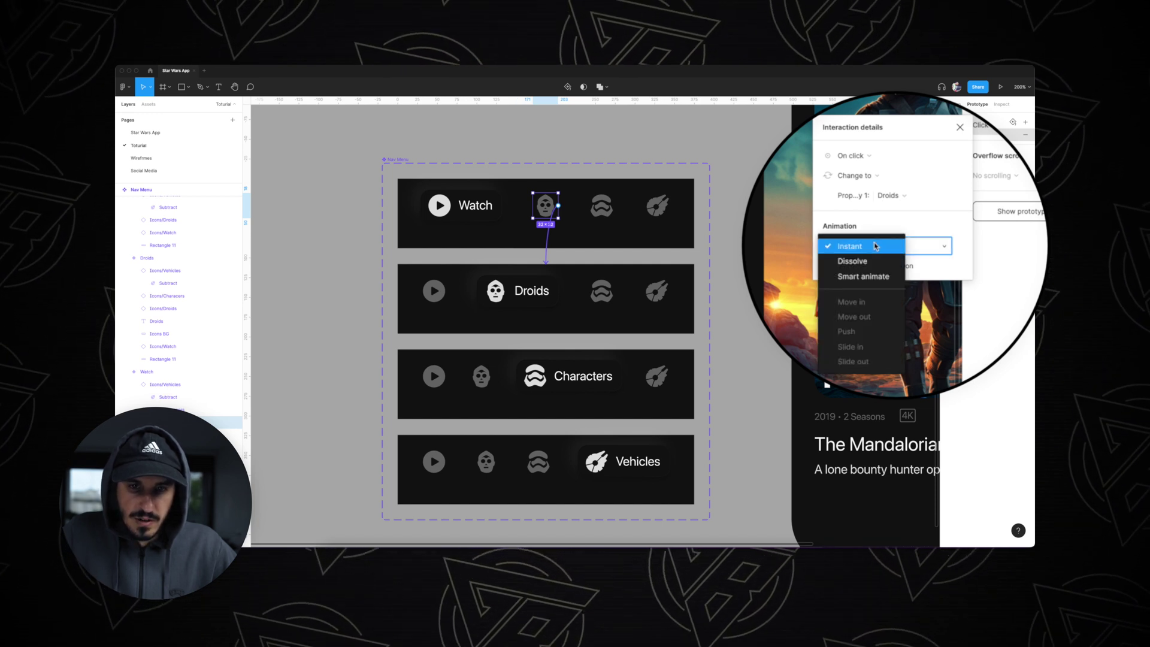
{"action": "left_click", "coordinate": [863, 277]}
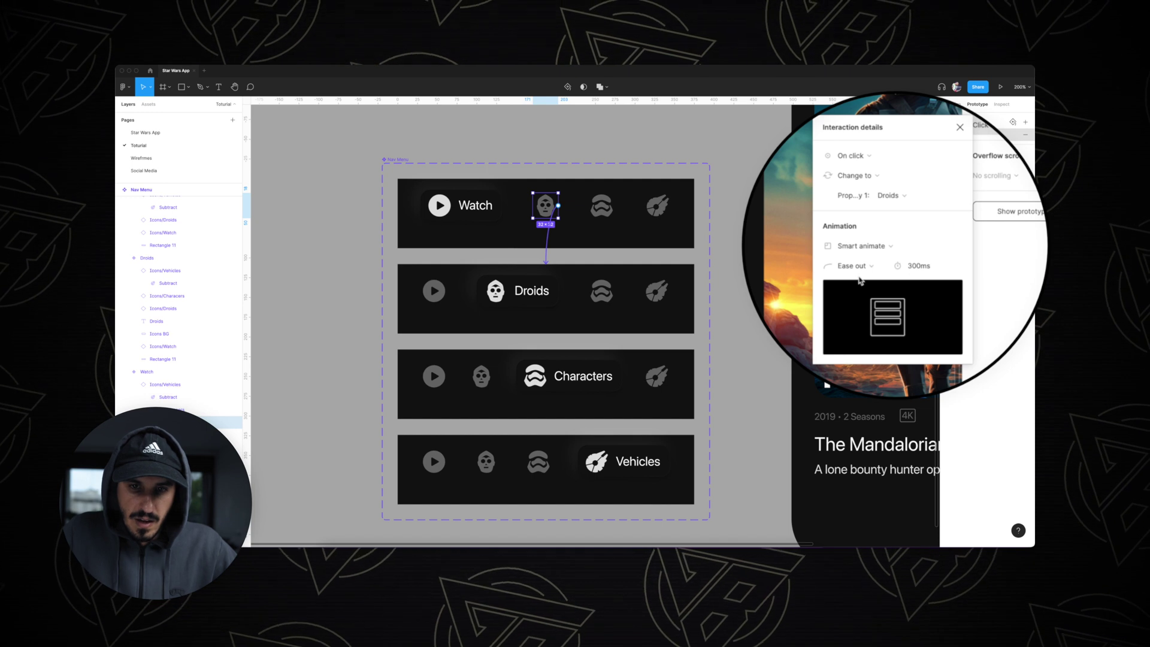
{"action": "left_click", "coordinate": [856, 267]}
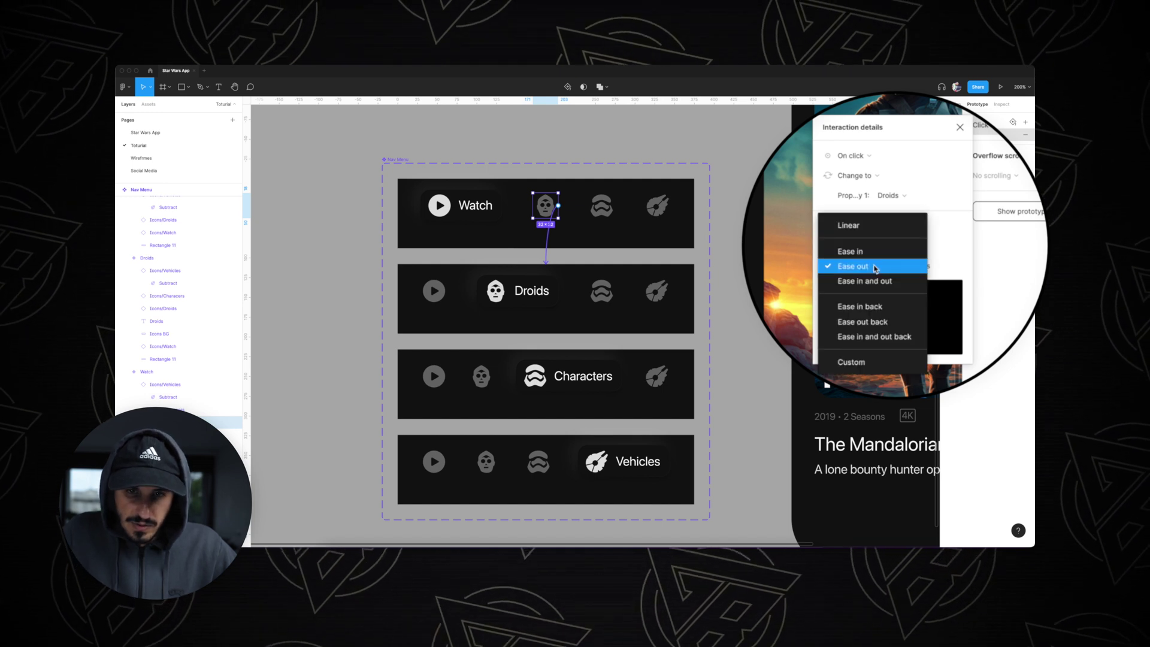
{"action": "left_click", "coordinate": [879, 339]}
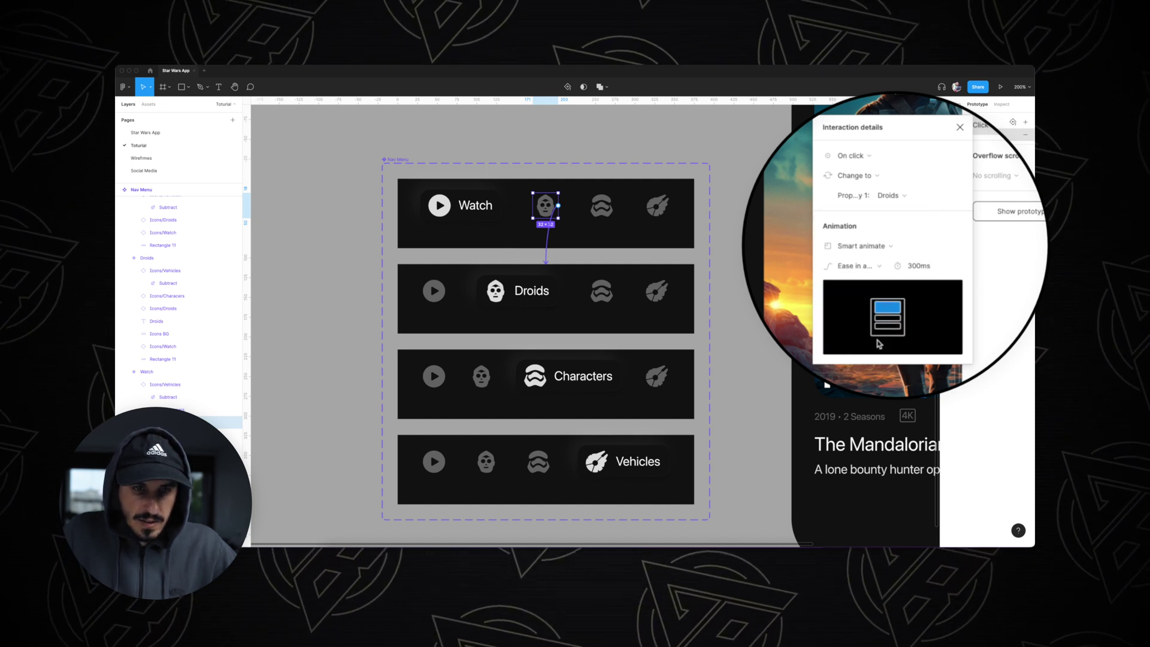
{"action": "key", "text": "Escape"}
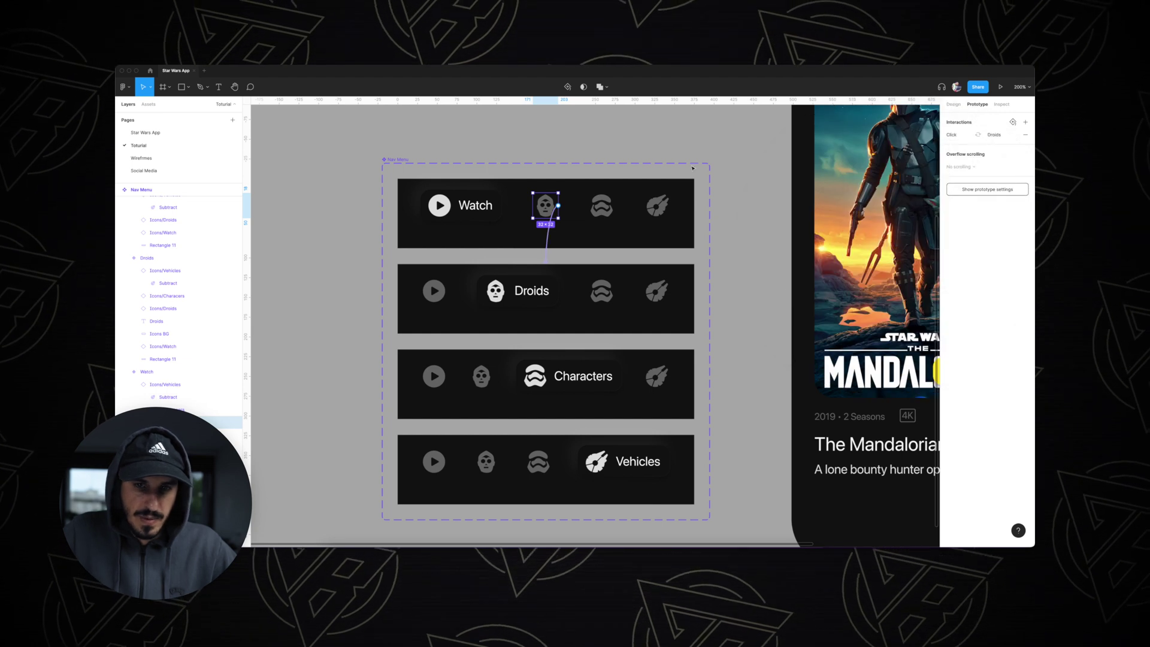
Step: Link the Watch variant's Characters and Vehicles icons to the Characters variant, using Smart animate with Ease in and out back
{"action": "left_click", "coordinate": [607, 201]}
{"action": "left_click_drag", "start_coordinate": [604, 255], "coordinate": [547, 375]}
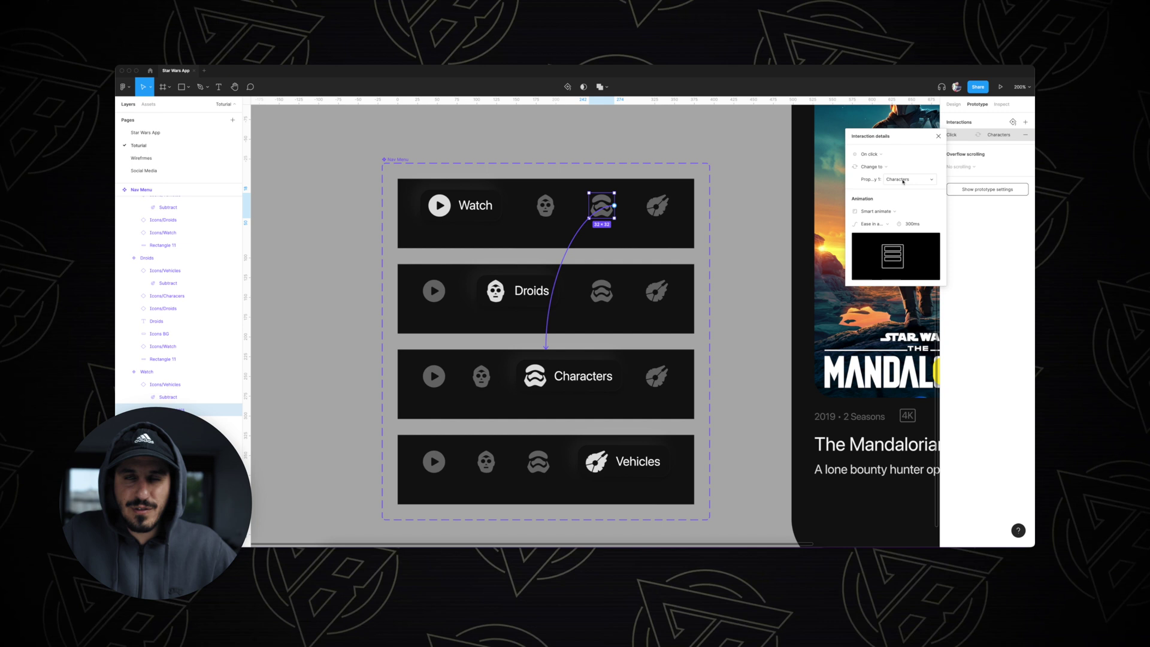
{"action": "left_click", "coordinate": [895, 213]}
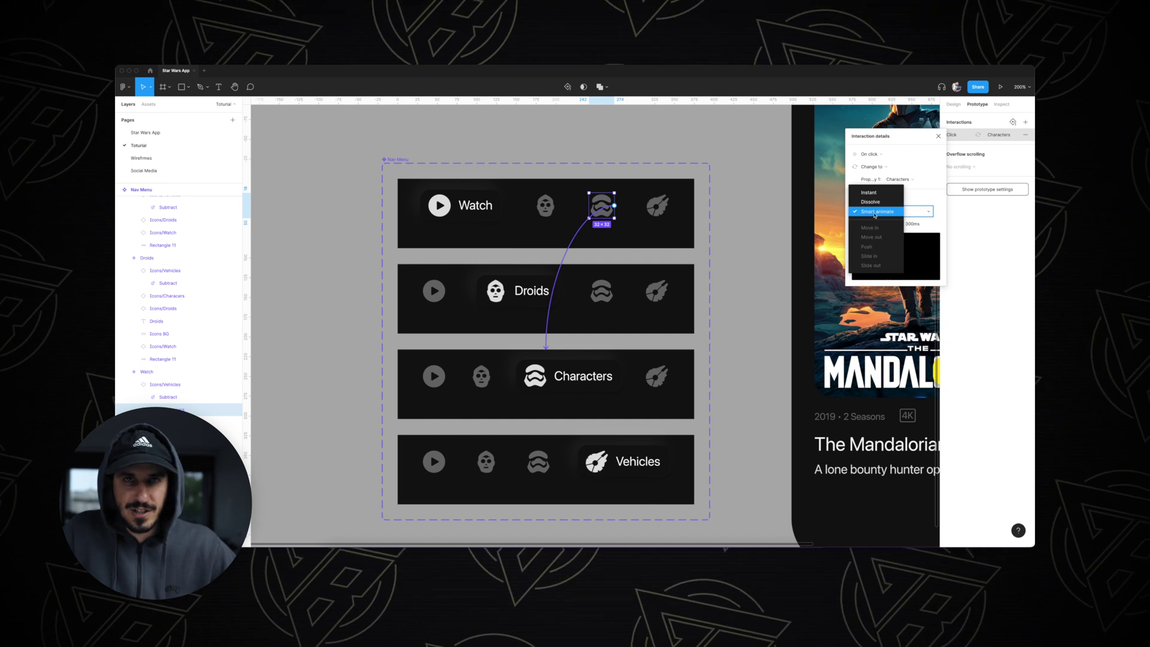
{"action": "left_click", "coordinate": [875, 214]}
{"action": "left_click", "coordinate": [879, 223]}
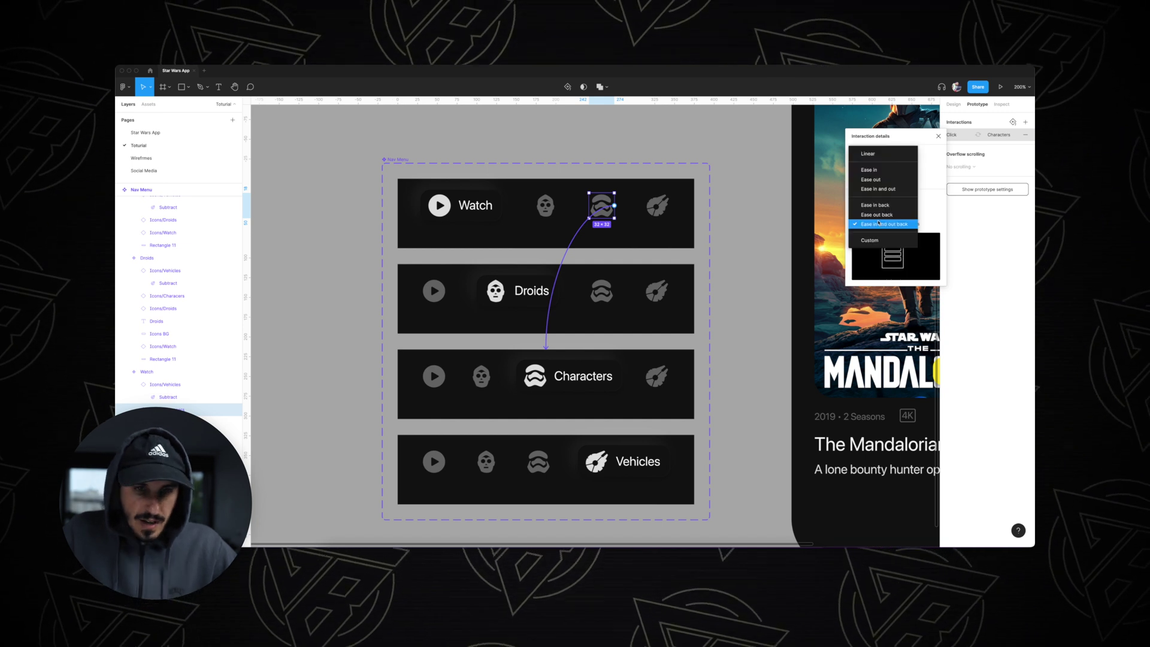
{"action": "left_click", "coordinate": [877, 225]}
{"action": "left_click", "coordinate": [658, 205]}
{"action": "left_click_drag", "start_coordinate": [671, 206], "coordinate": [584, 372]}
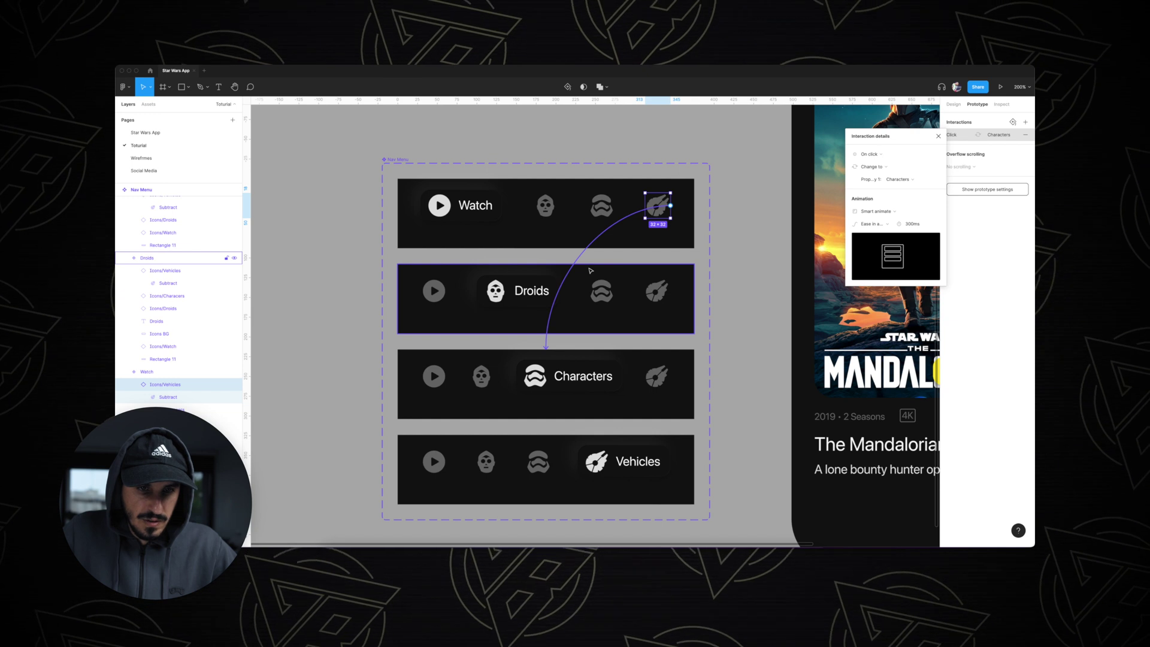
Step: Link the Watch, Characters and Vehicles icons in the Droids variant to their matching variants
{"action": "left_click", "coordinate": [435, 292]}
{"action": "left_click", "coordinate": [601, 290]}
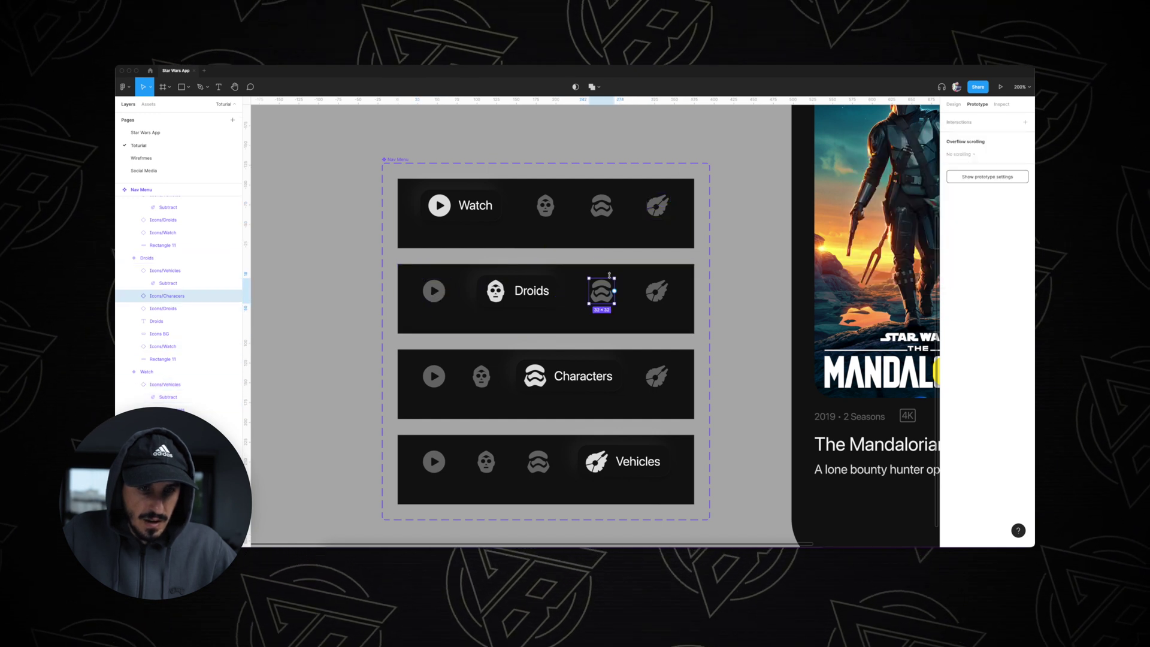
{"action": "left_click", "coordinate": [658, 292]}
{"action": "left_click_drag", "start_coordinate": [669, 291], "coordinate": [697, 298]}
{"action": "left_click_drag", "start_coordinate": [641, 340], "coordinate": [638, 365]}
Step: Link the Watch, Droids and Vehicles icons in the Characters variant to their matching variants
{"action": "left_click", "coordinate": [434, 376]}
{"action": "left_click", "coordinate": [481, 376]}
{"action": "left_click_drag", "start_coordinate": [494, 376], "coordinate": [542, 299]}
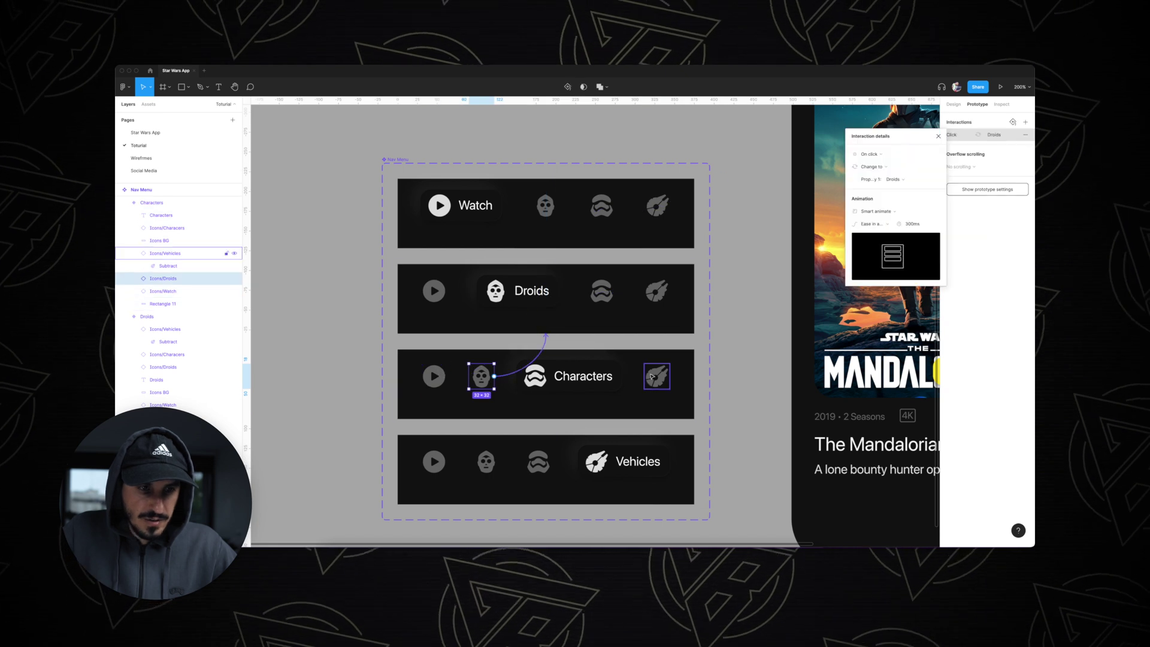
{"action": "left_click", "coordinate": [657, 377]}
Step: Link the Watch, Droids and Characters icons in the Vehicles variant to their matching variants and show all Nav Menu connections
{"action": "left_click", "coordinate": [434, 462]}
{"action": "left_click", "coordinate": [486, 462]}
{"action": "left_click_drag", "start_coordinate": [499, 462], "coordinate": [528, 312]}
{"action": "left_click", "coordinate": [390, 160]}
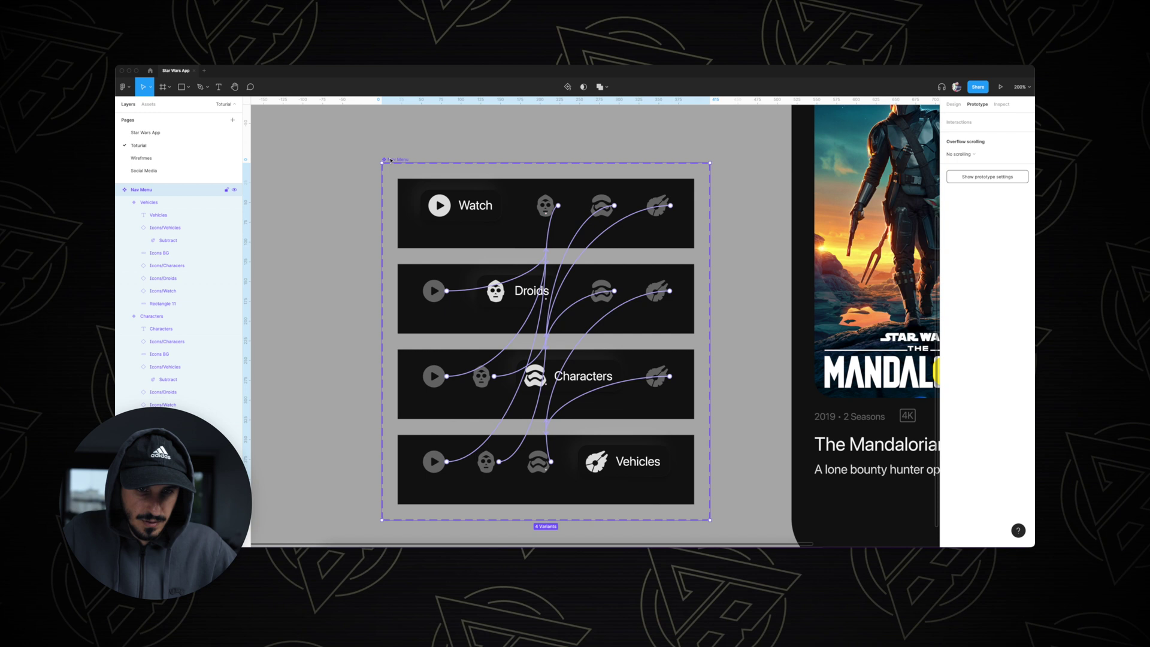
{"action": "left_click_drag", "start_coordinate": [356, 203], "coordinate": [350, 188]}
{"action": "key", "text": "super+minus"}
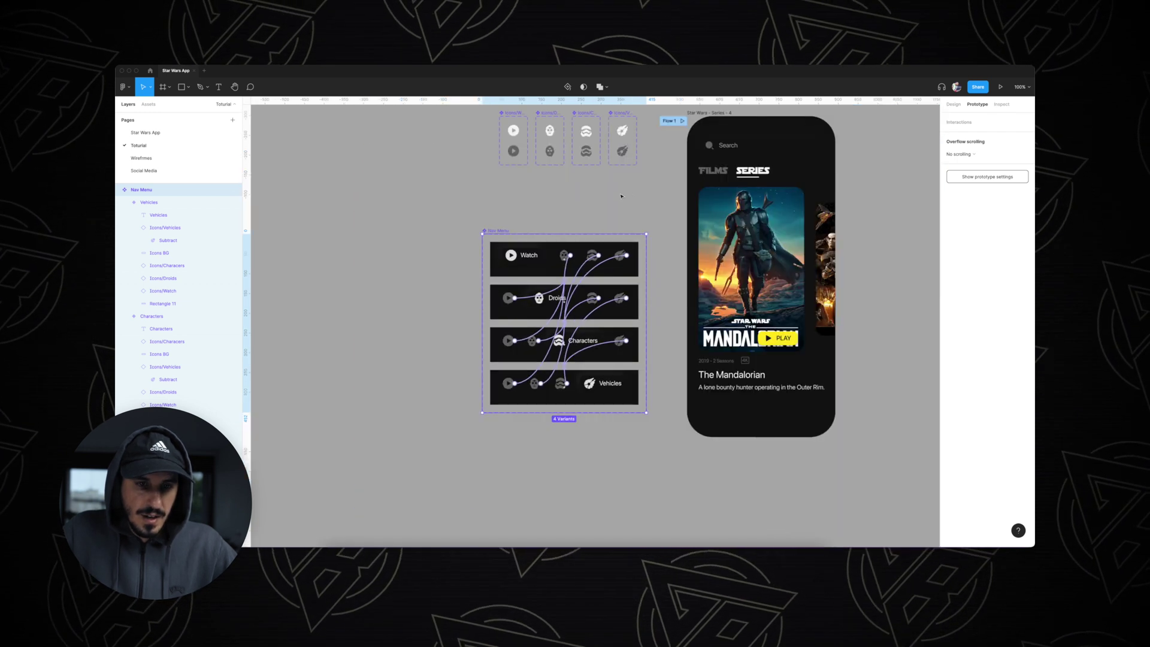
{"action": "left_click", "coordinate": [621, 195]}
{"action": "left_click", "coordinate": [544, 259]}
{"action": "left_click", "coordinate": [954, 104]}
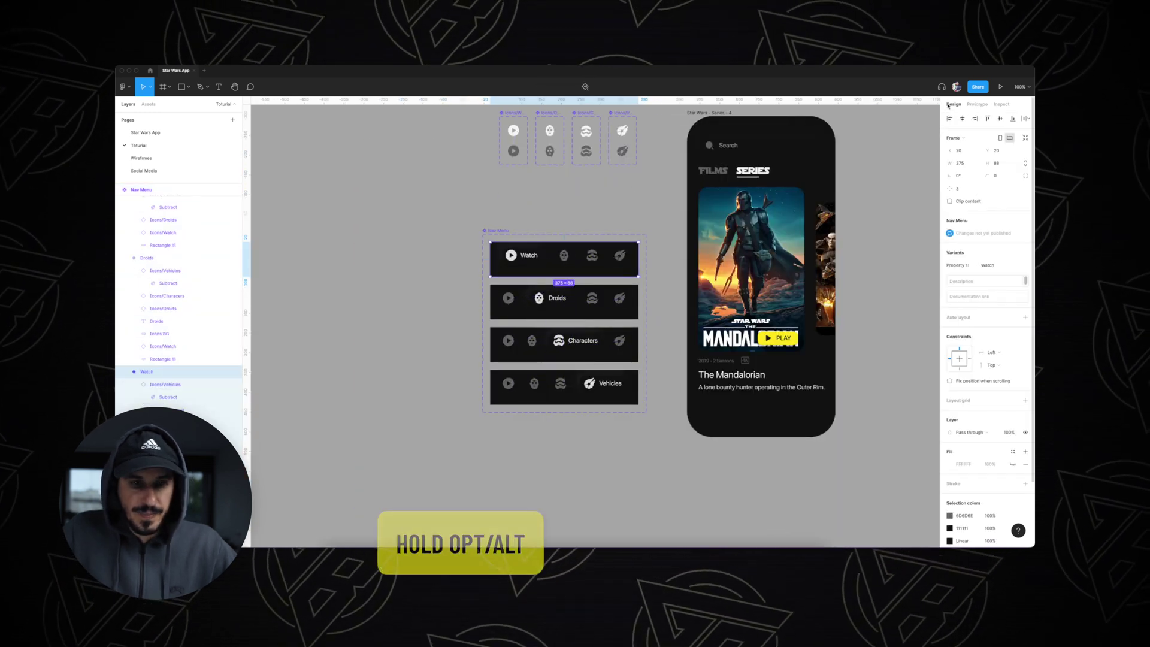
{"action": "left_click_drag", "start_coordinate": [545, 265], "coordinate": [746, 417]}
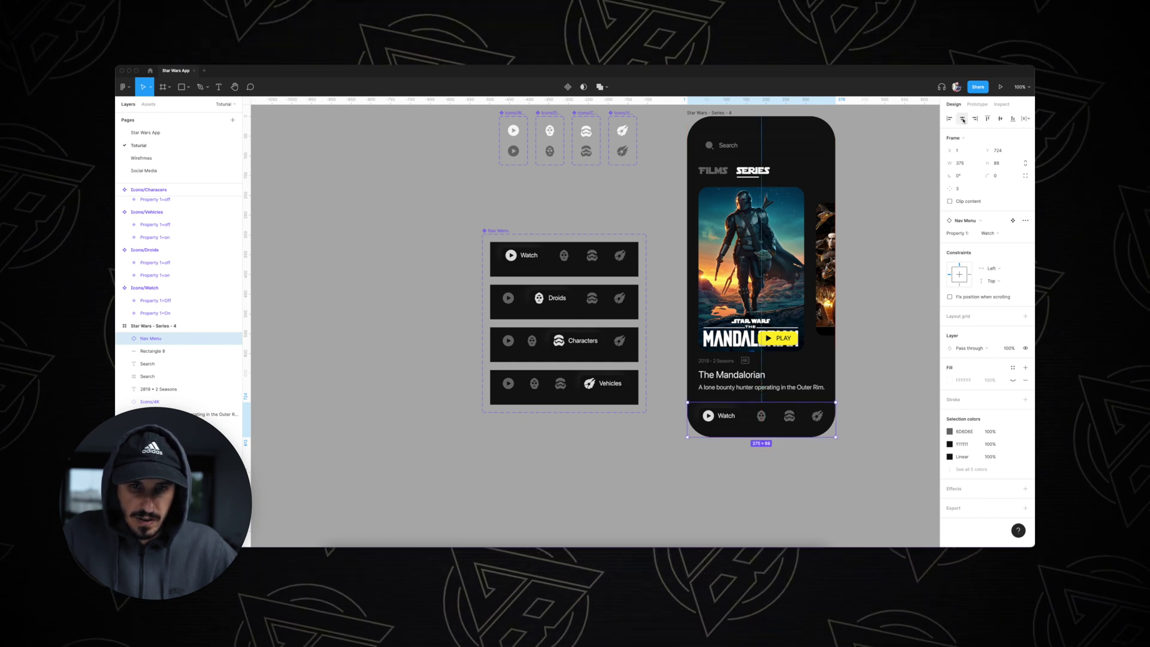
{"action": "left_click", "coordinate": [904, 201]}
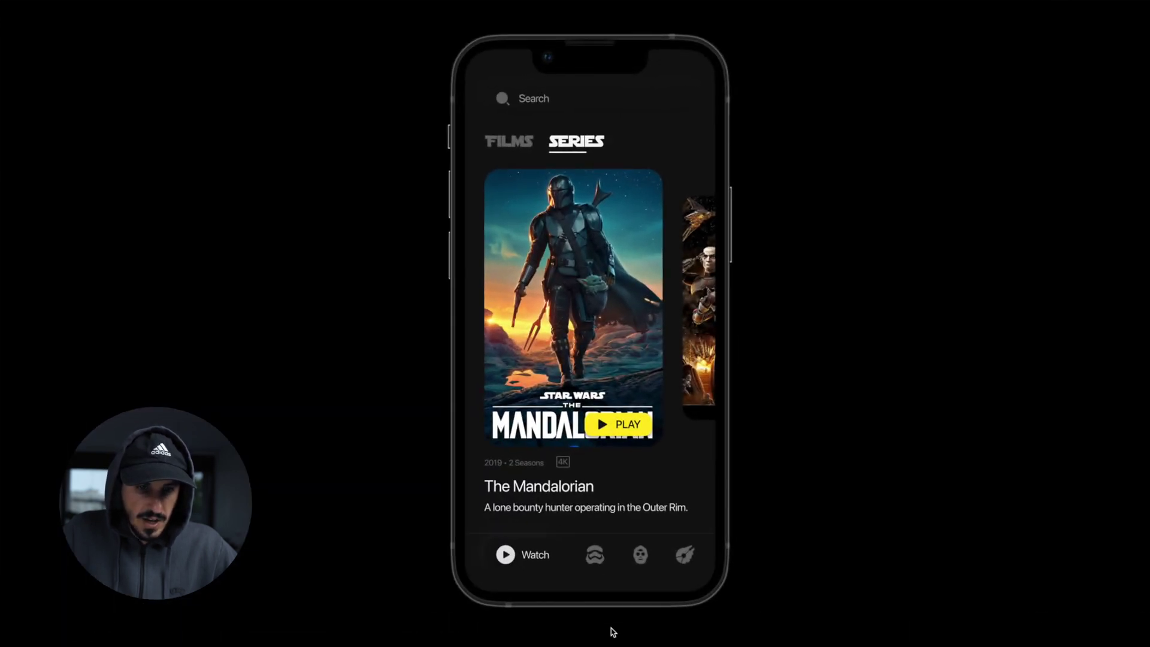
Step: Test the nav menu in the prototype preview by switching between Characters, Droids, Vehicles and Watch
{"action": "left_click", "coordinate": [589, 551]}
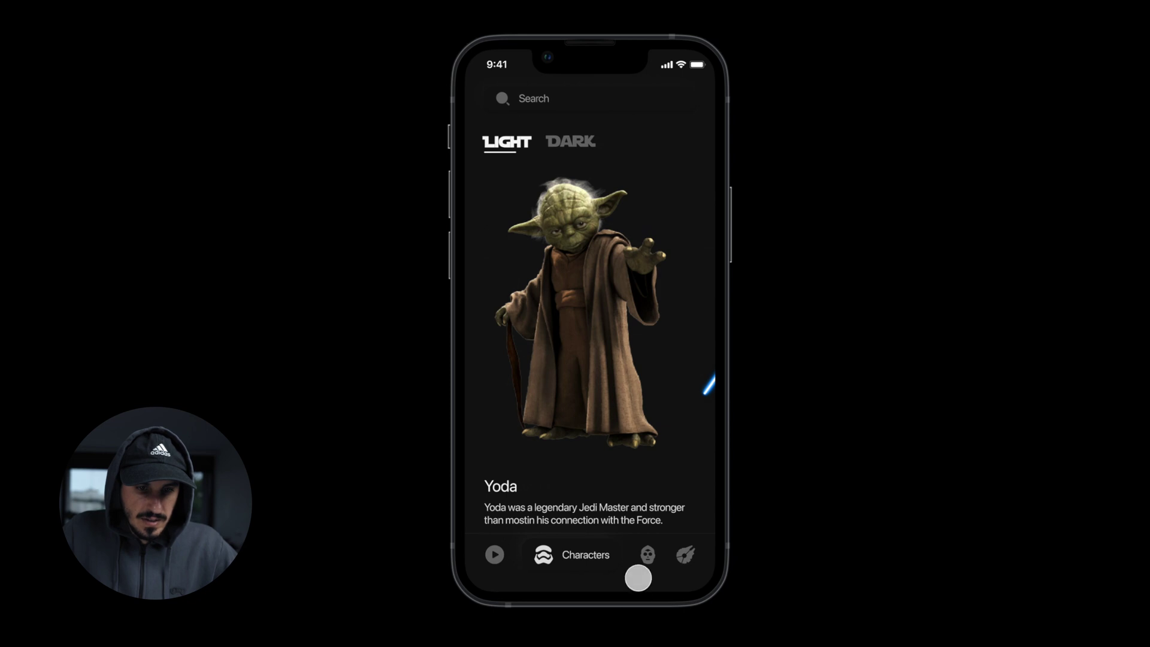
{"action": "left_click", "coordinate": [643, 548]}
{"action": "left_click", "coordinate": [683, 552]}
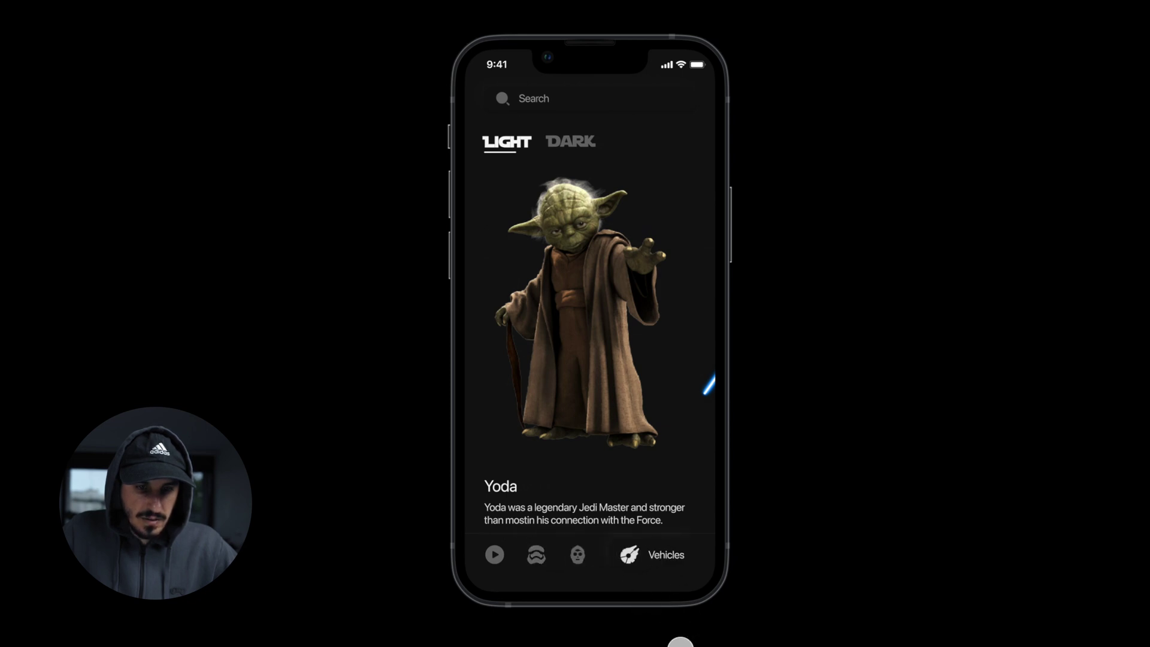
{"action": "left_click", "coordinate": [580, 553]}
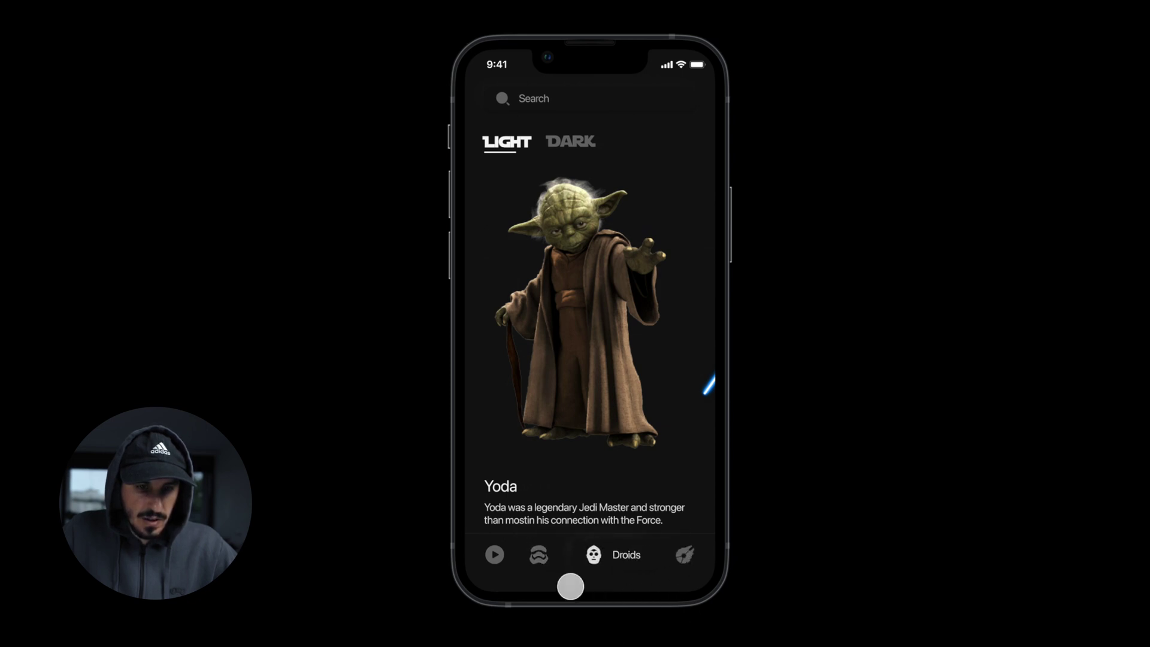
{"action": "left_click", "coordinate": [534, 546]}
{"action": "left_click", "coordinate": [493, 551]}
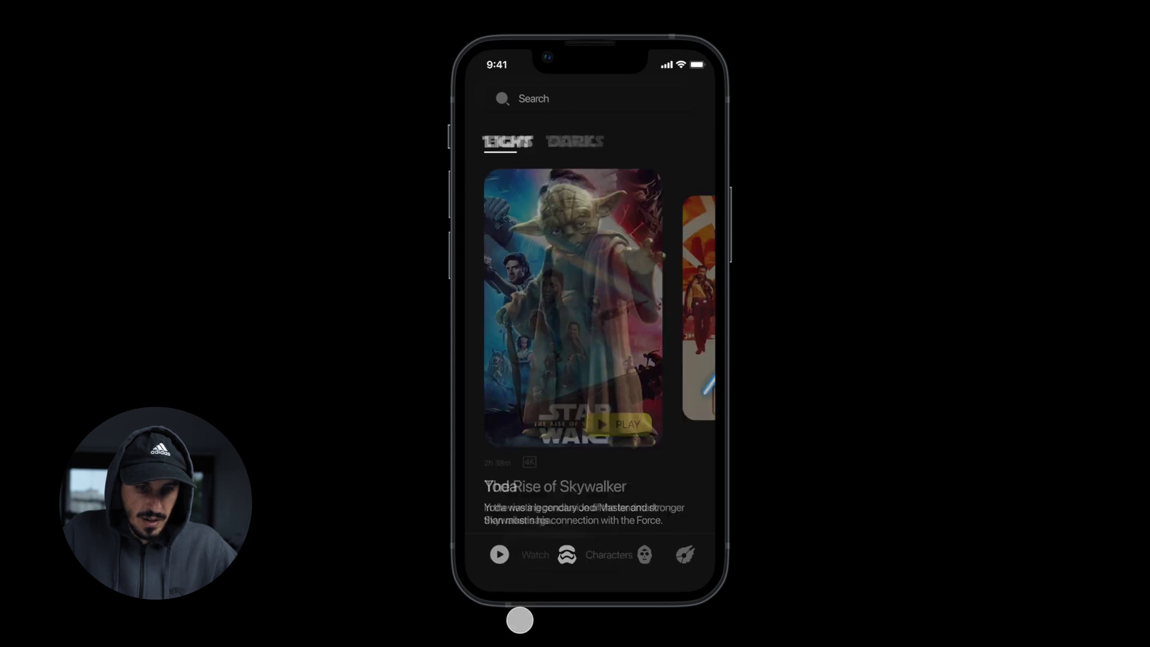